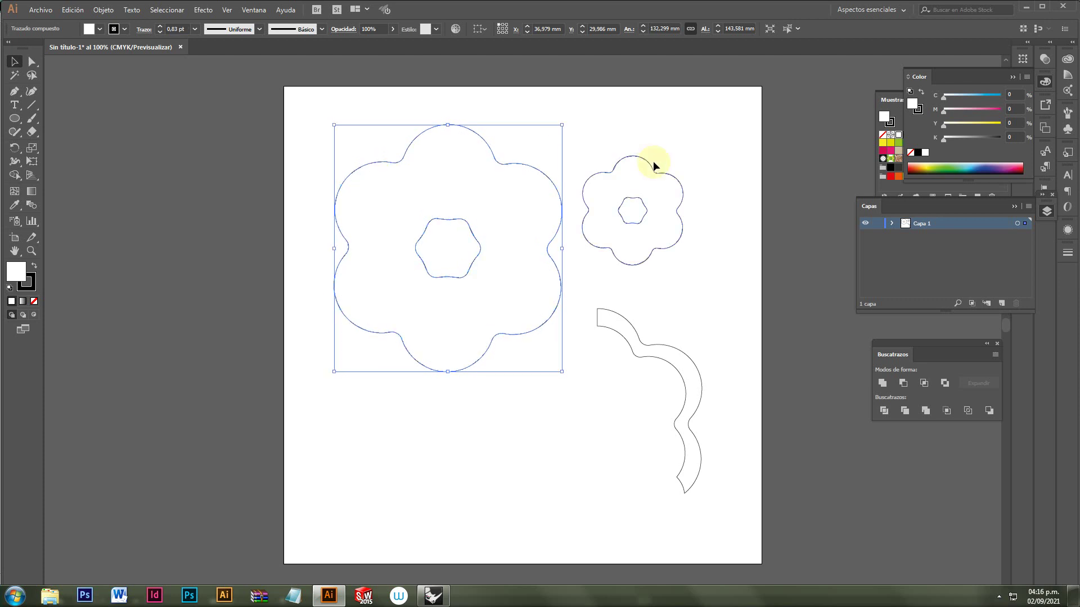
Step: Move the wavy curved strip slightly down and to the left, away from the small flower, and deselect it
{"action": "left_click", "coordinate": [675, 130]}
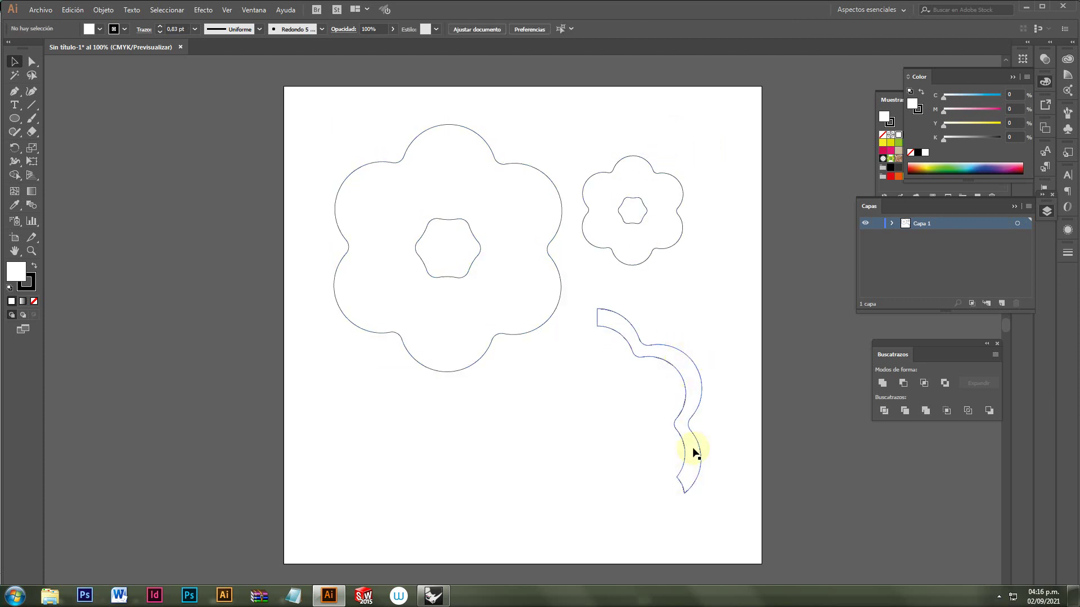
{"action": "left_click_drag", "start_coordinate": [699, 404], "coordinate": [689, 418]}
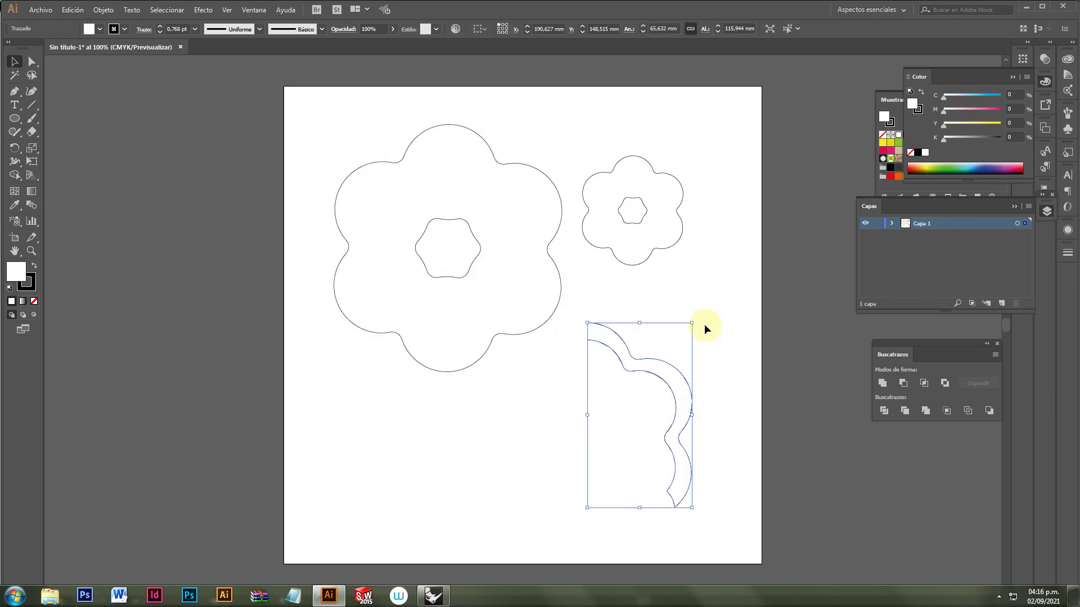
{"action": "left_click", "coordinate": [703, 323]}
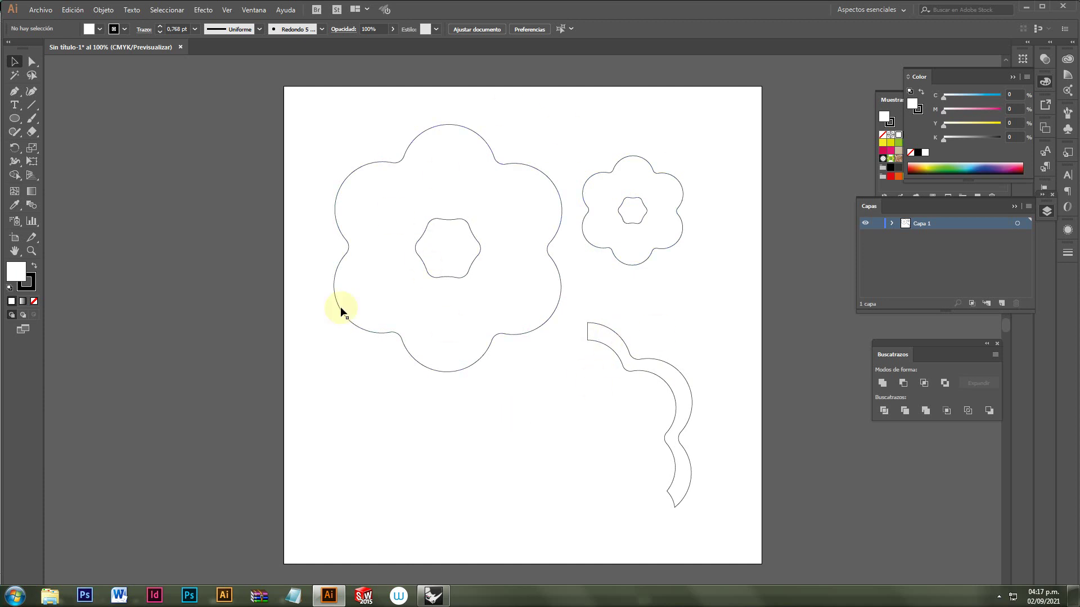
Step: Export the artwork as an AutoCAD interchange file (DXF) named trompoflor, accepting the offered DXF/DWG export options
{"action": "left_click", "coordinate": [40, 10]}
{"action": "mouse_move", "coordinate": [96, 213]}
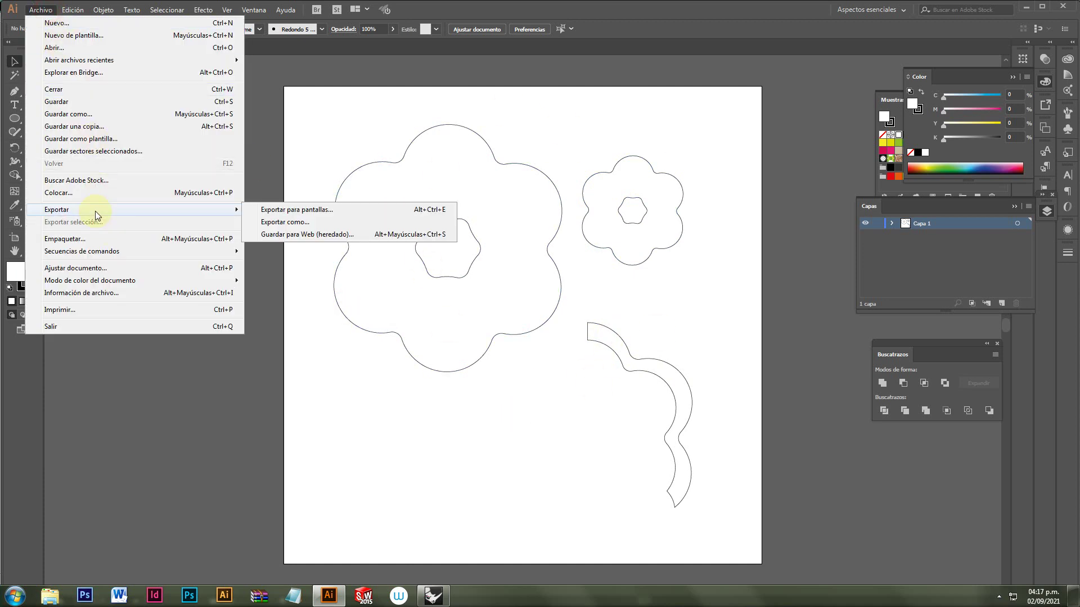
{"action": "left_click", "coordinate": [301, 222]}
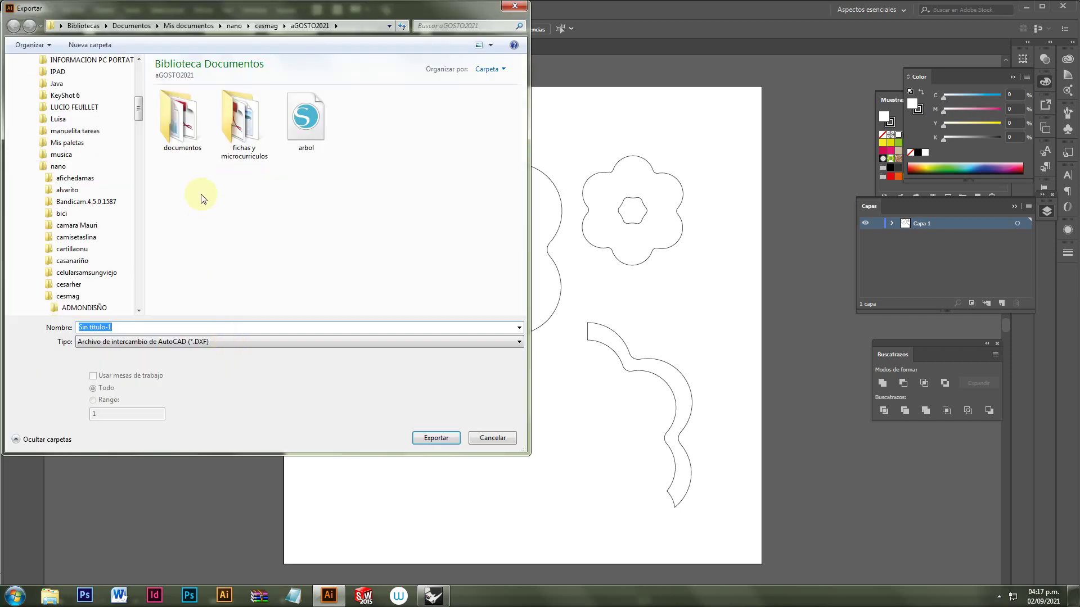
{"action": "left_click", "coordinate": [101, 343]}
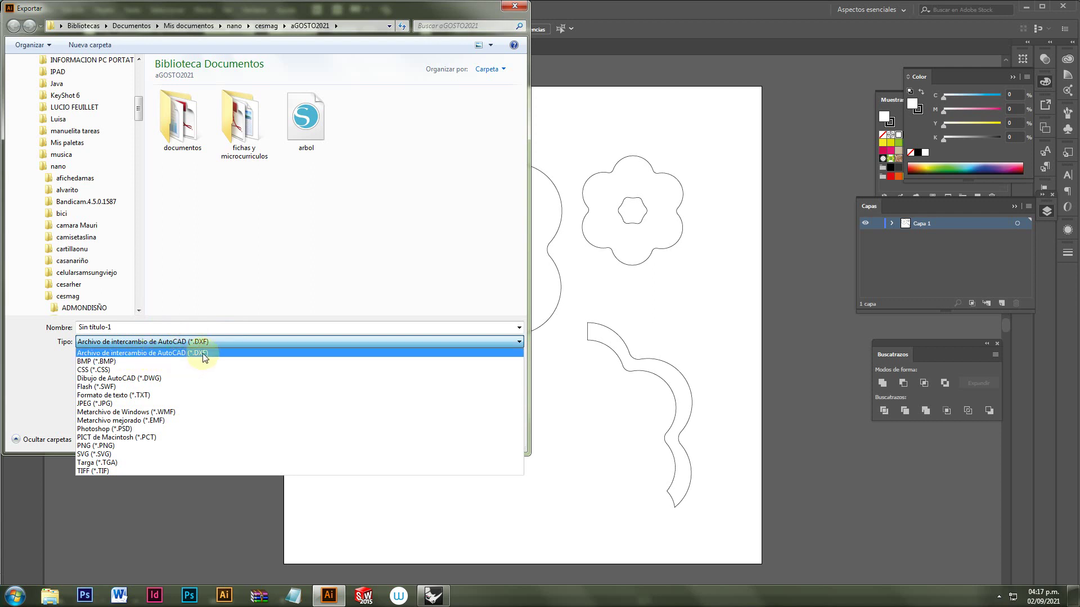
{"action": "left_click", "coordinate": [143, 328]}
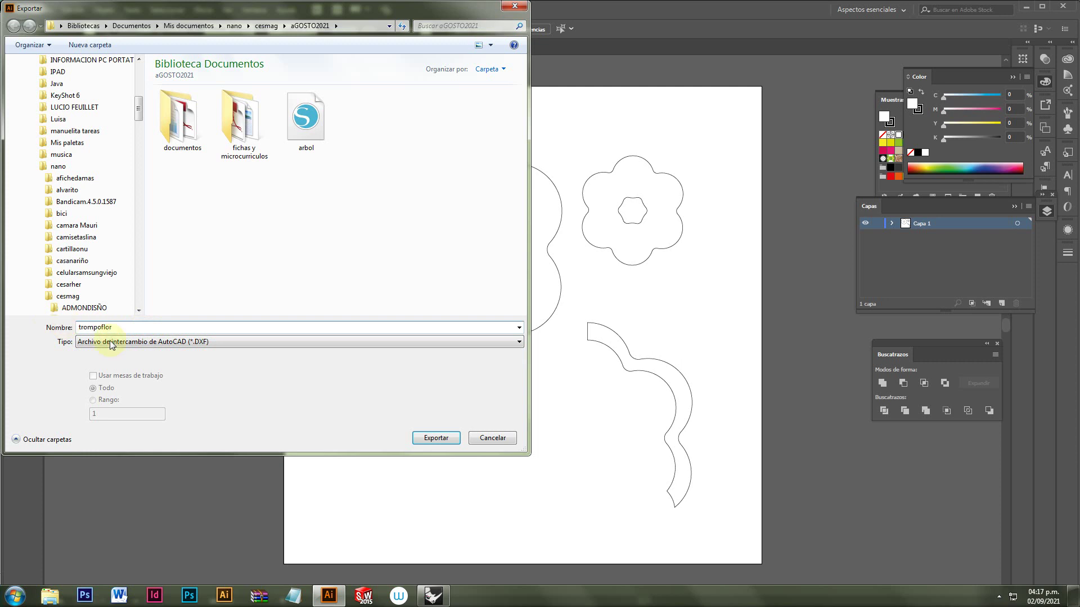
{"action": "left_click", "coordinate": [419, 438]}
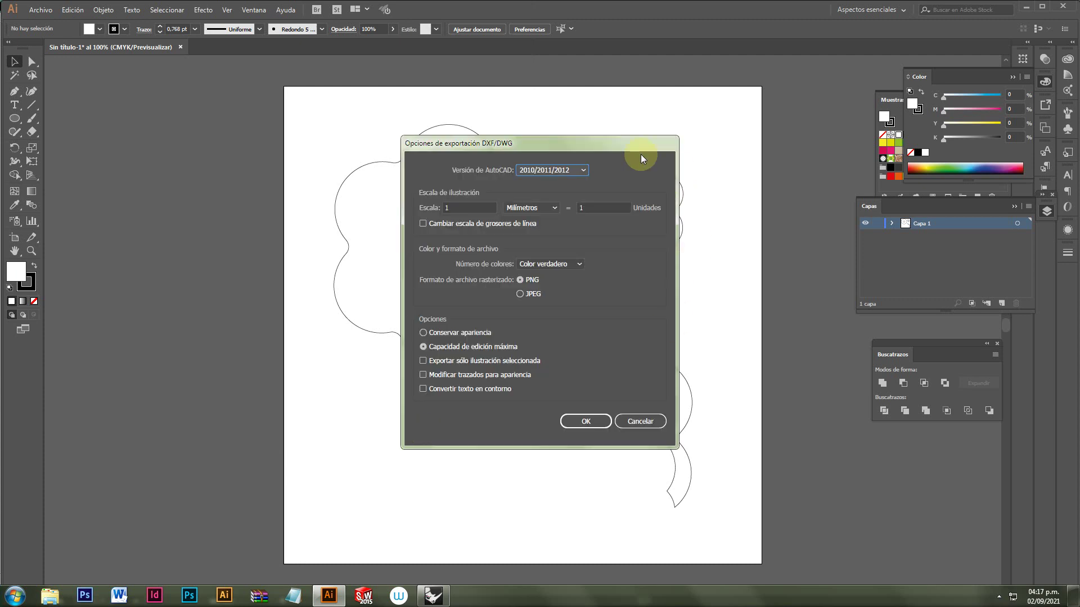
{"action": "left_click", "coordinate": [591, 424]}
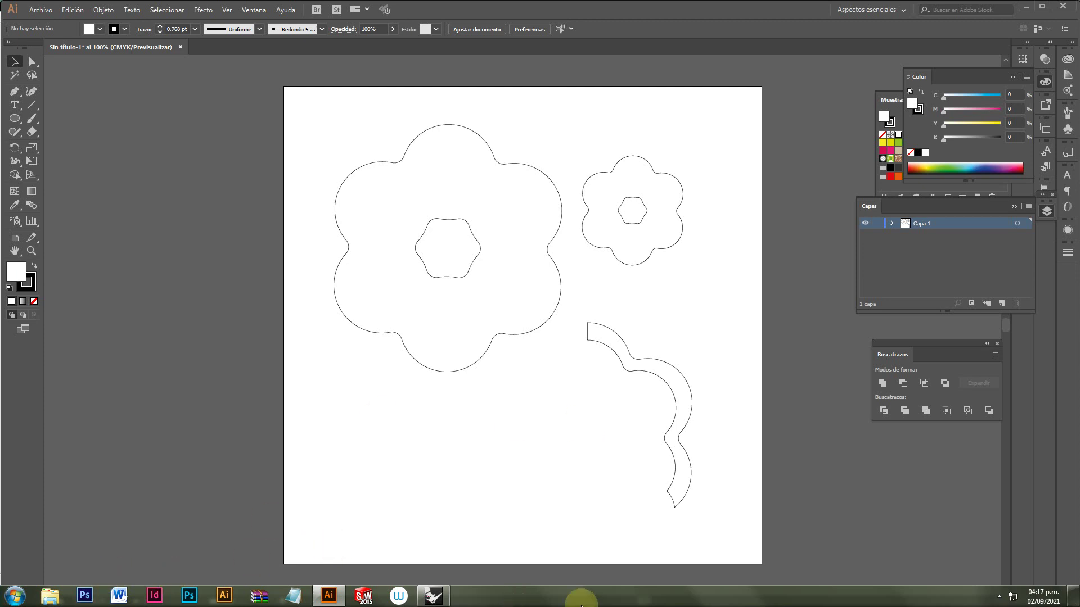
Step: Switch to Rhinoceros and open the trompoflor DXF file, accepting the import options with centimetres as model units
{"action": "left_click", "coordinate": [437, 596]}
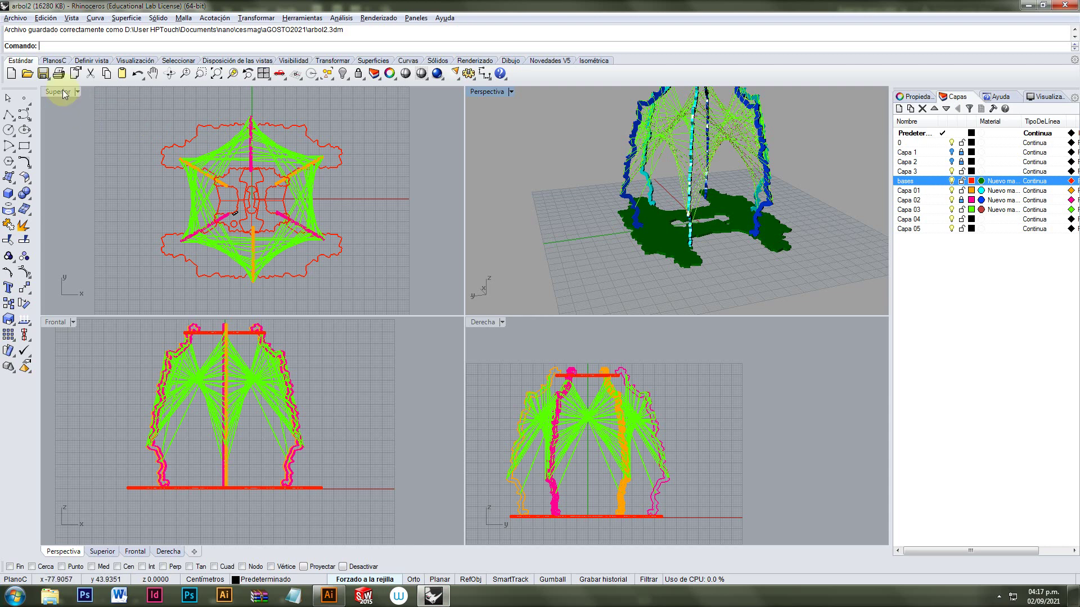
{"action": "left_click", "coordinate": [15, 17]}
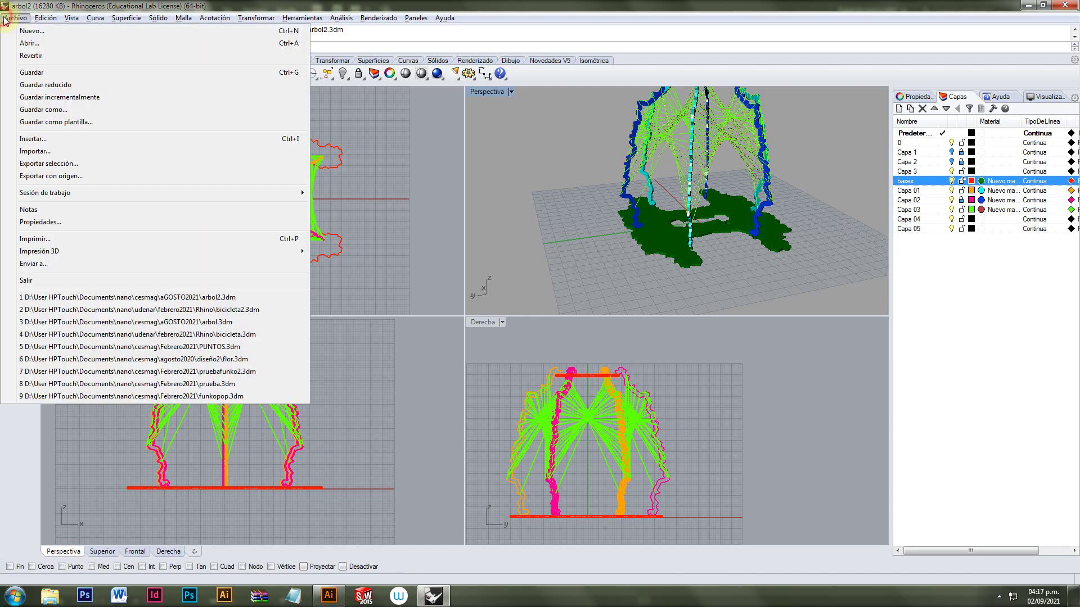
{"action": "left_click", "coordinate": [60, 43]}
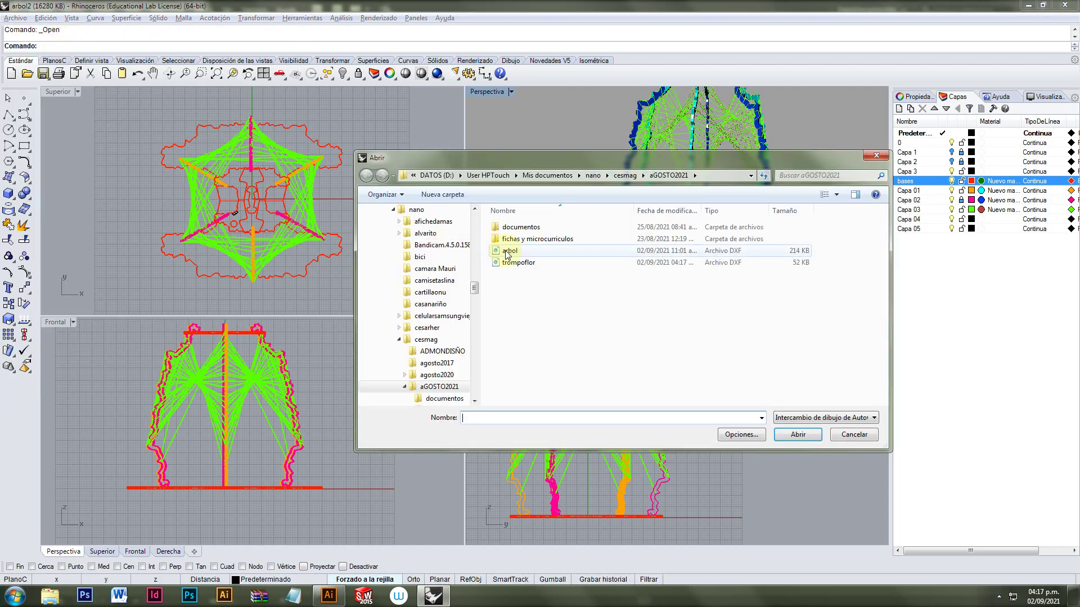
{"action": "left_click", "coordinate": [519, 262]}
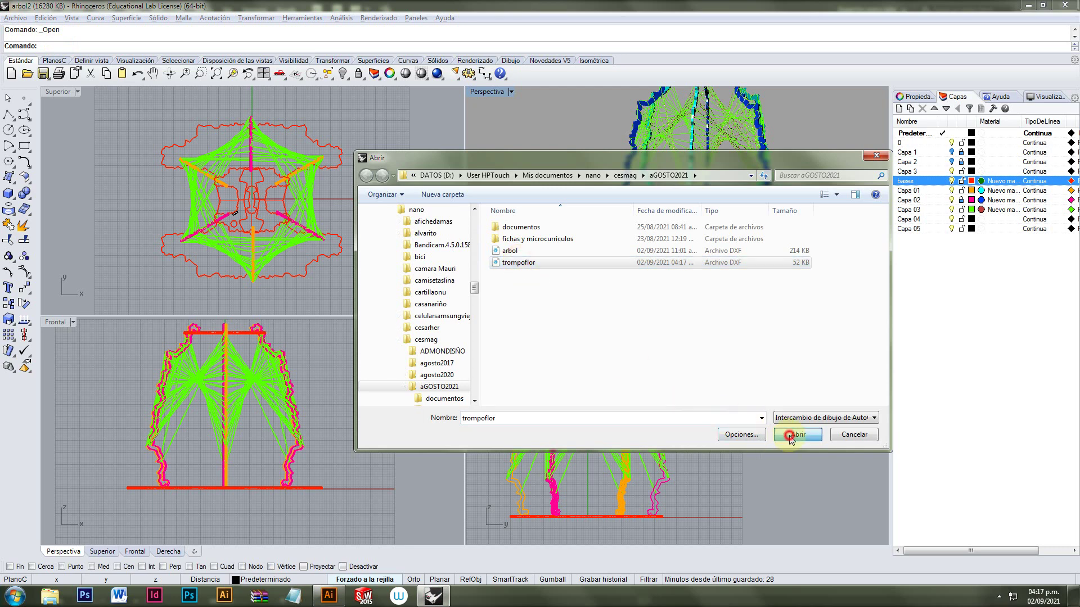
{"action": "left_click", "coordinate": [793, 435]}
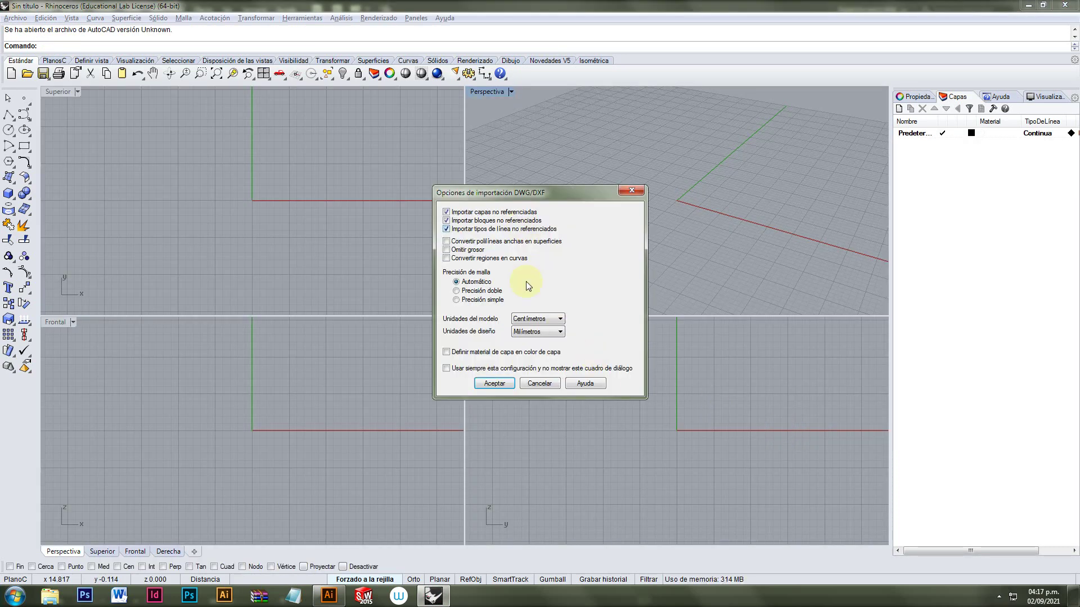
{"action": "left_click", "coordinate": [491, 385]}
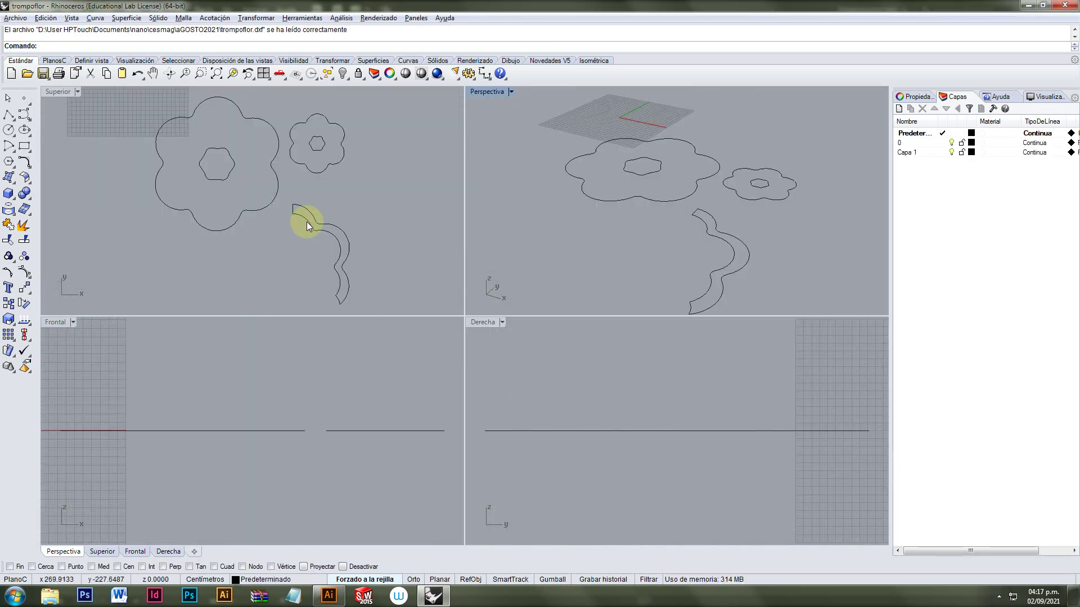
Step: Extrude all the imported flower and strip curves straight into solids 4 cm thick
{"action": "scroll", "coordinate": [285, 201], "scroll_direction": "down", "scroll_amount": 2}
{"action": "right_click_drag", "start_coordinate": [285, 200], "coordinate": [326, 204]}
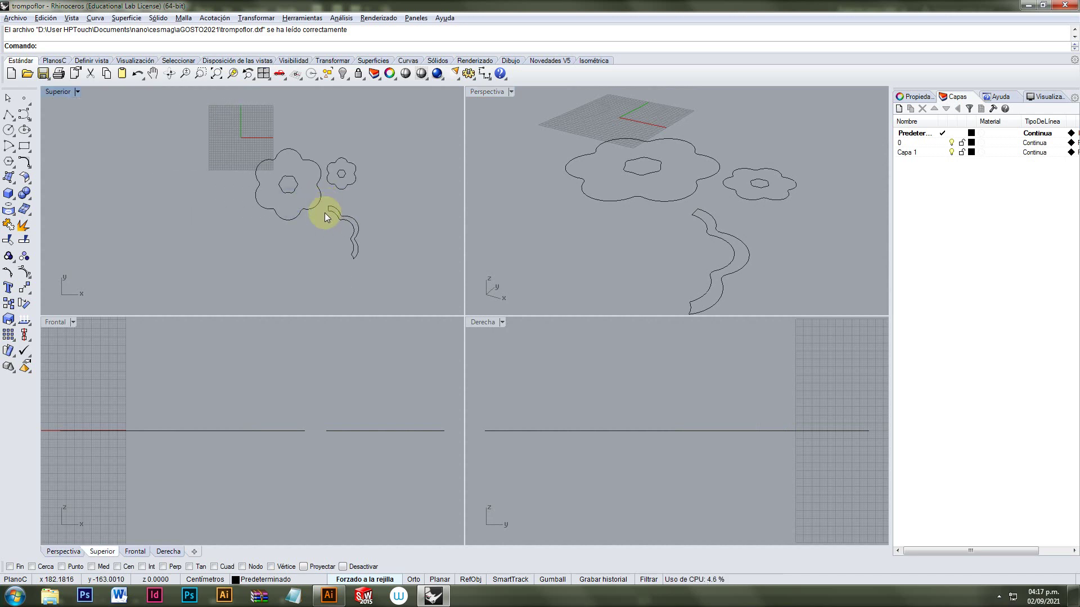
{"action": "scroll", "coordinate": [325, 213], "scroll_direction": "up", "scroll_amount": 2}
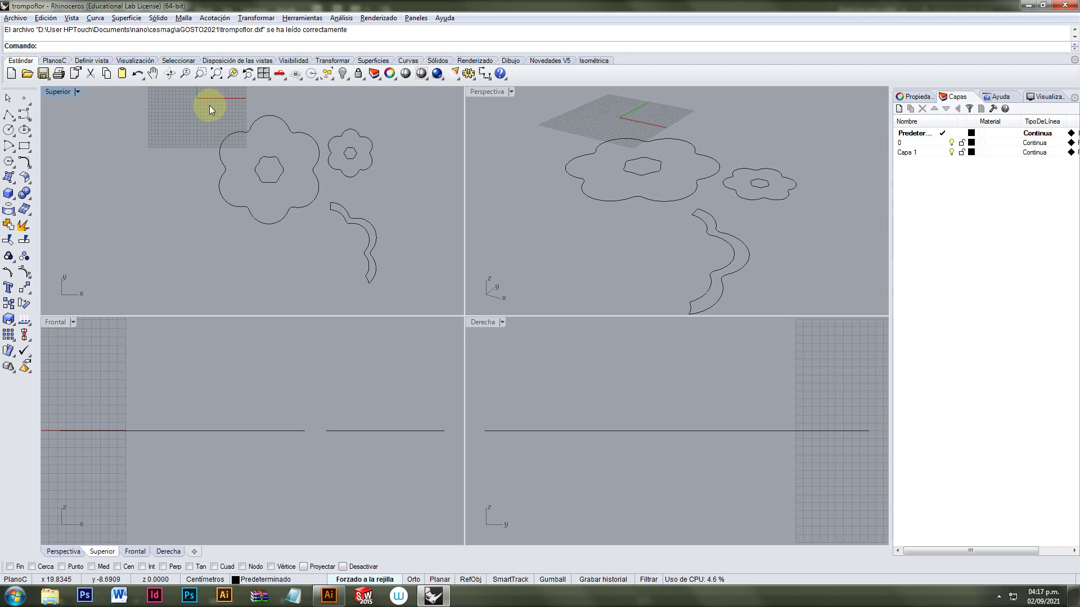
{"action": "left_click_drag", "start_coordinate": [209, 106], "coordinate": [419, 294]}
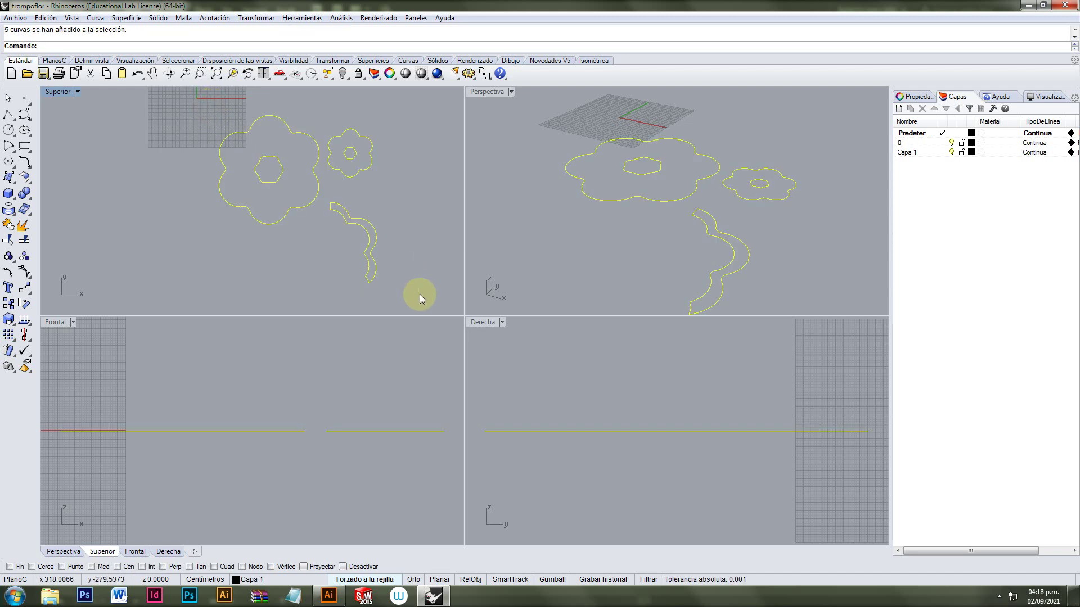
{"action": "left_click", "coordinate": [158, 18]}
{"action": "mouse_move", "coordinate": [84, 222]}
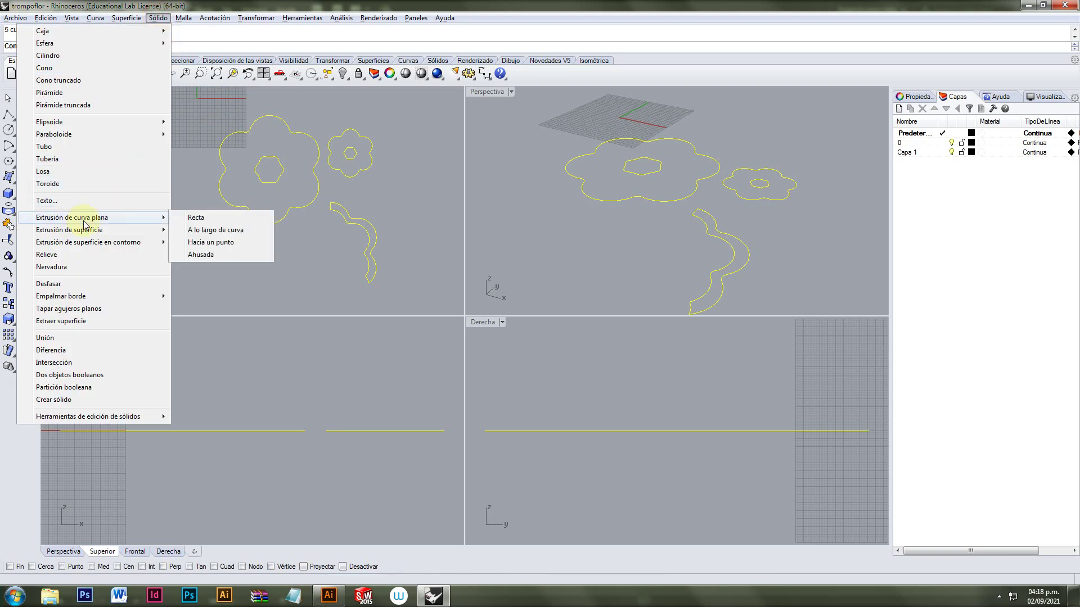
{"action": "left_click", "coordinate": [195, 220]}
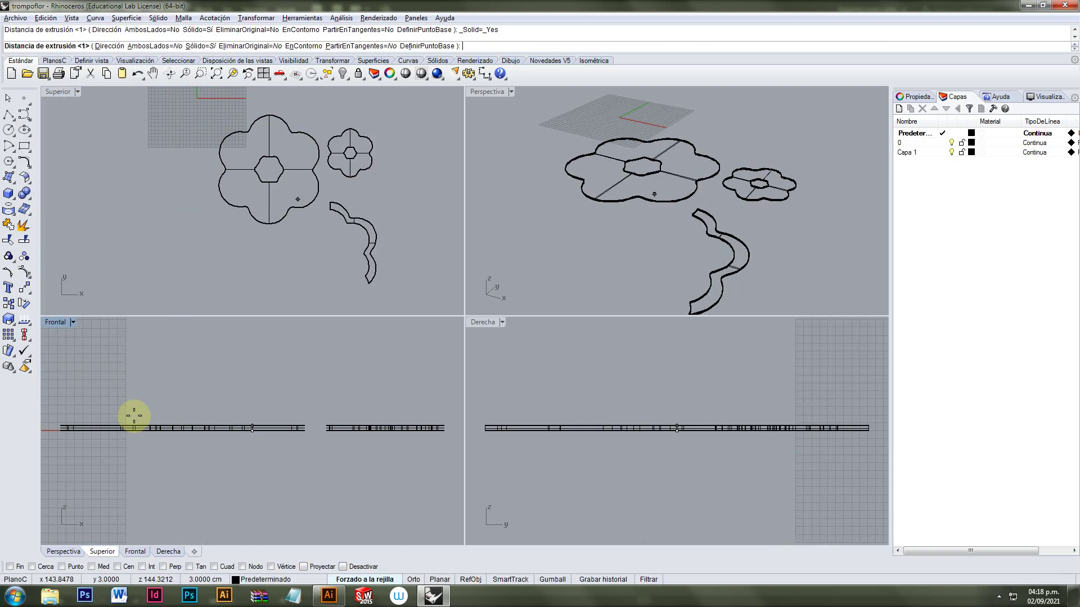
{"action": "right_click_drag", "start_coordinate": [132, 413], "coordinate": [282, 415]}
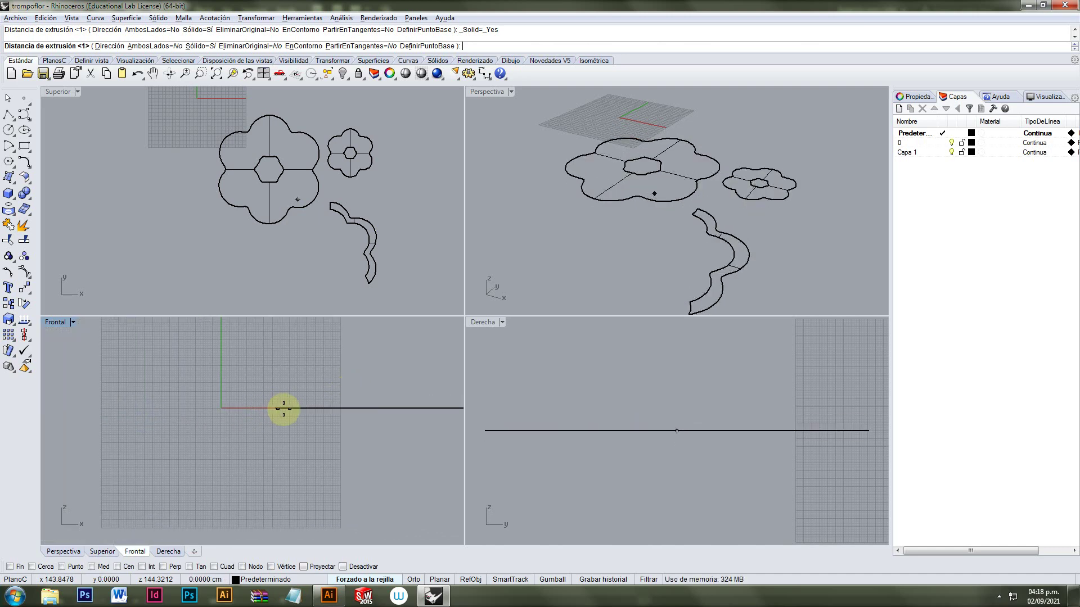
{"action": "scroll", "coordinate": [285, 405], "scroll_direction": "up", "scroll_amount": 5}
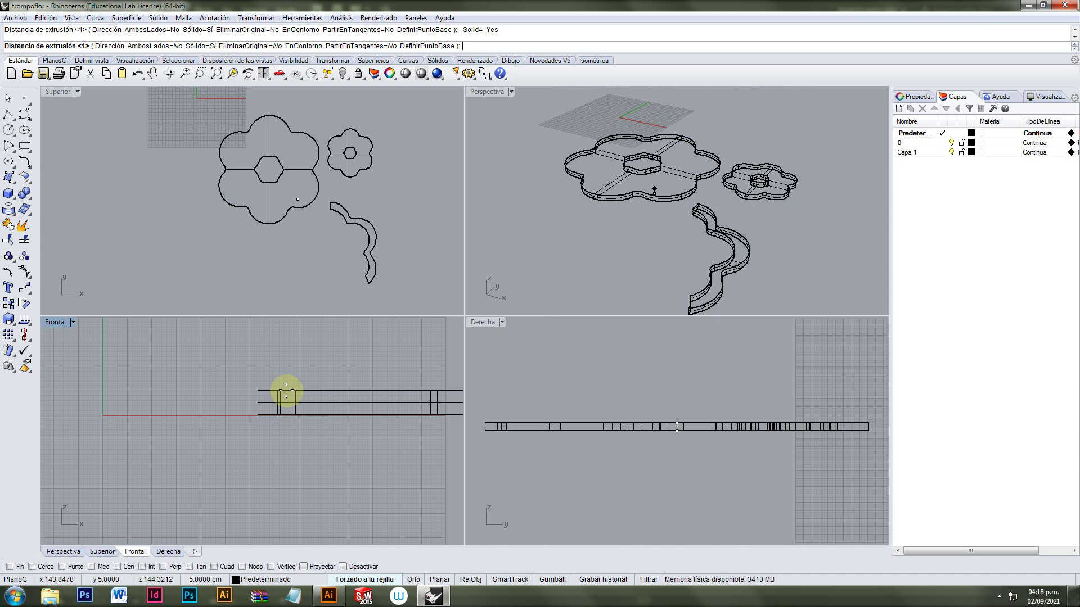
{"action": "left_click", "coordinate": [286, 397]}
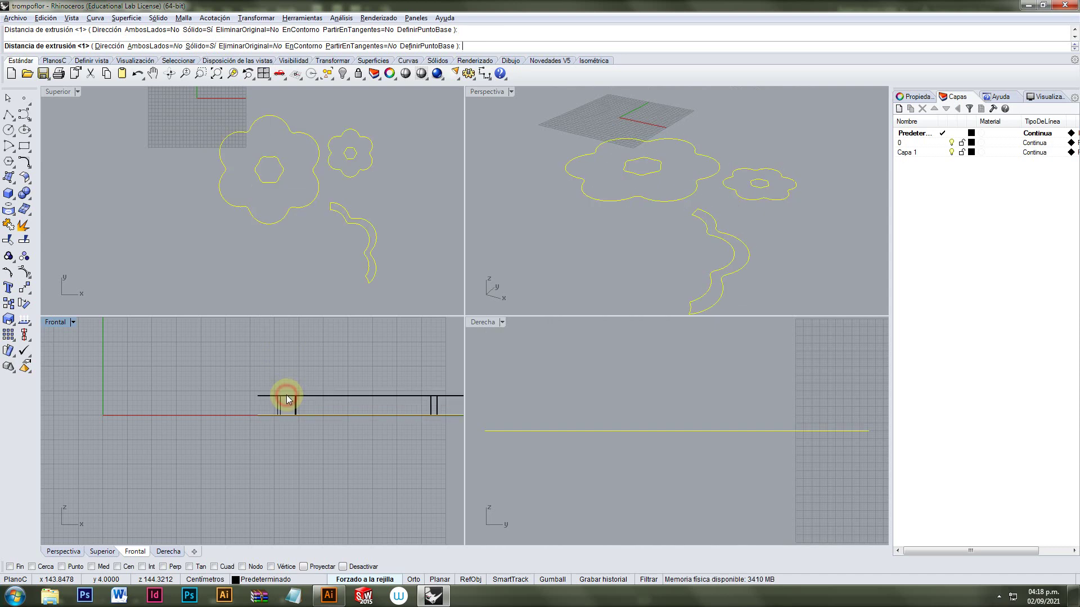
{"action": "left_click", "coordinate": [562, 240]}
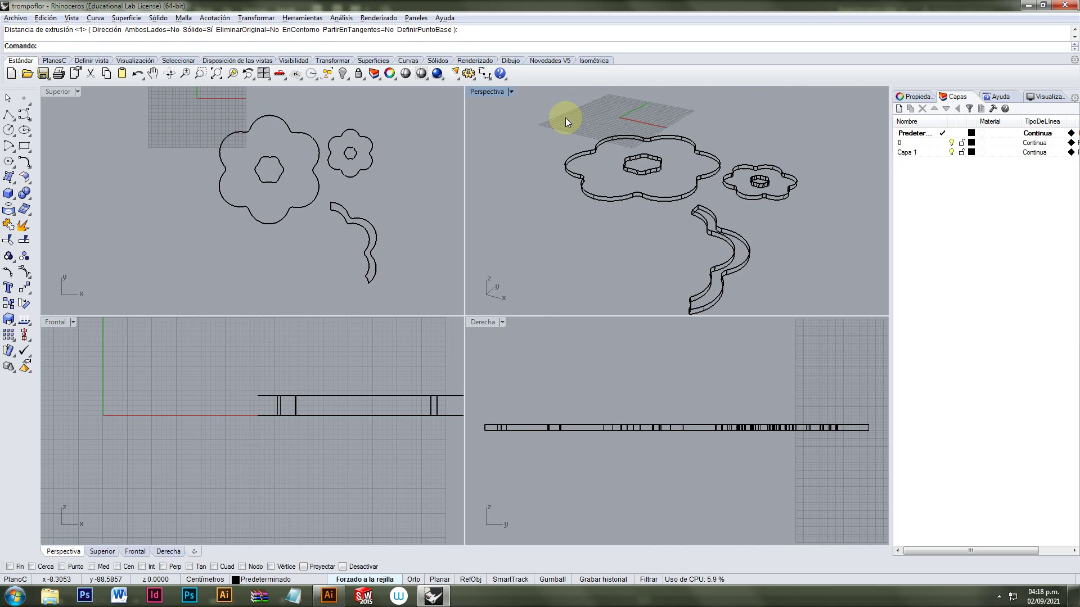
Step: Try the Sombreado and Renderizado display modes in the perspective view, settling on Semitransparente
{"action": "left_click", "coordinate": [511, 91]}
{"action": "left_click", "coordinate": [514, 133]}
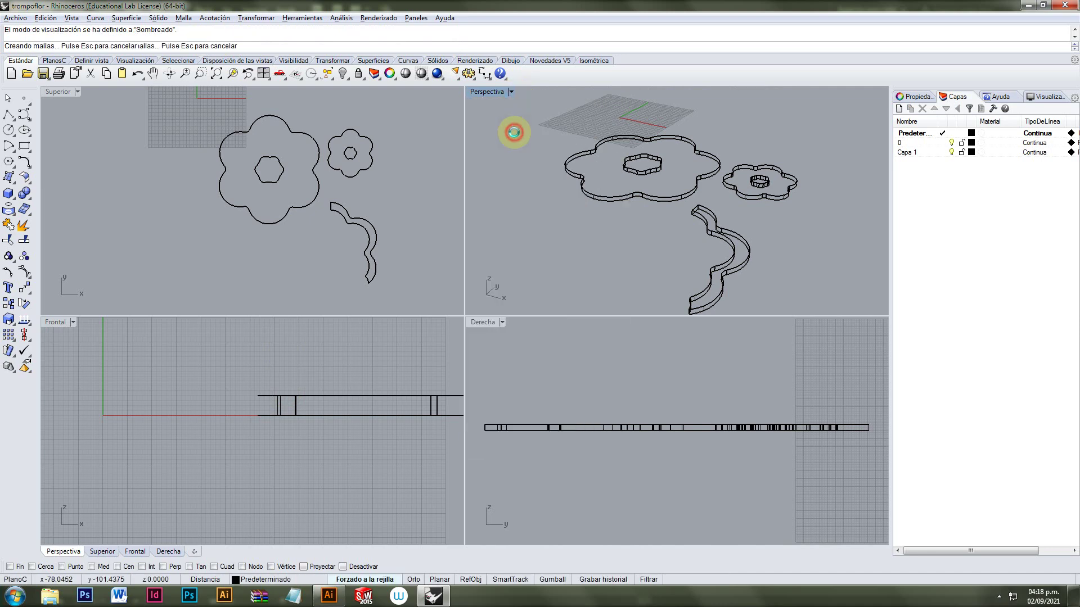
{"action": "left_click", "coordinate": [511, 92]}
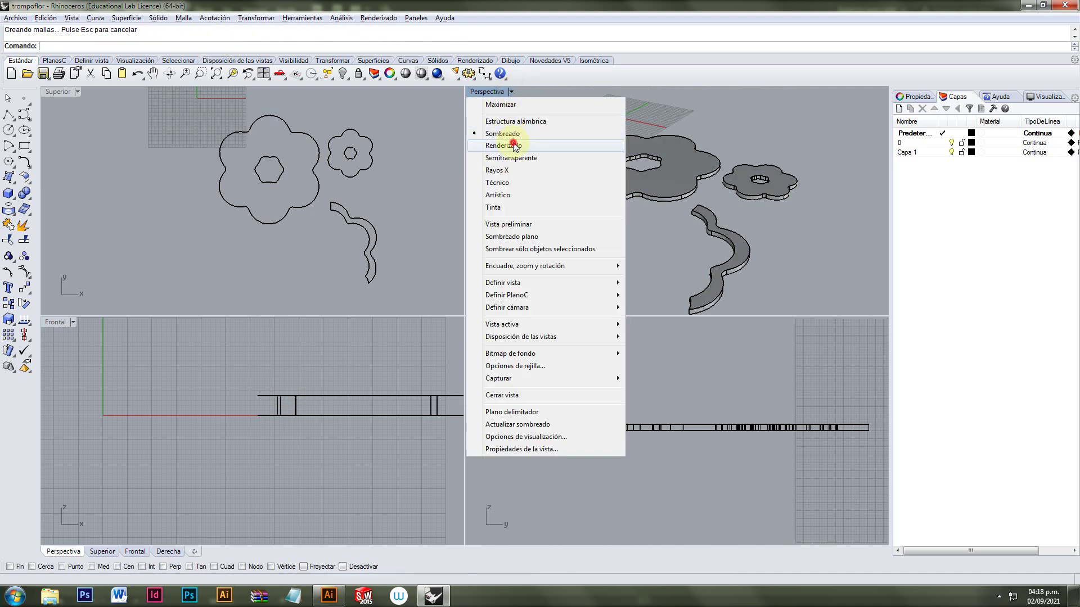
{"action": "left_click", "coordinate": [514, 145]}
{"action": "left_click", "coordinate": [511, 92]}
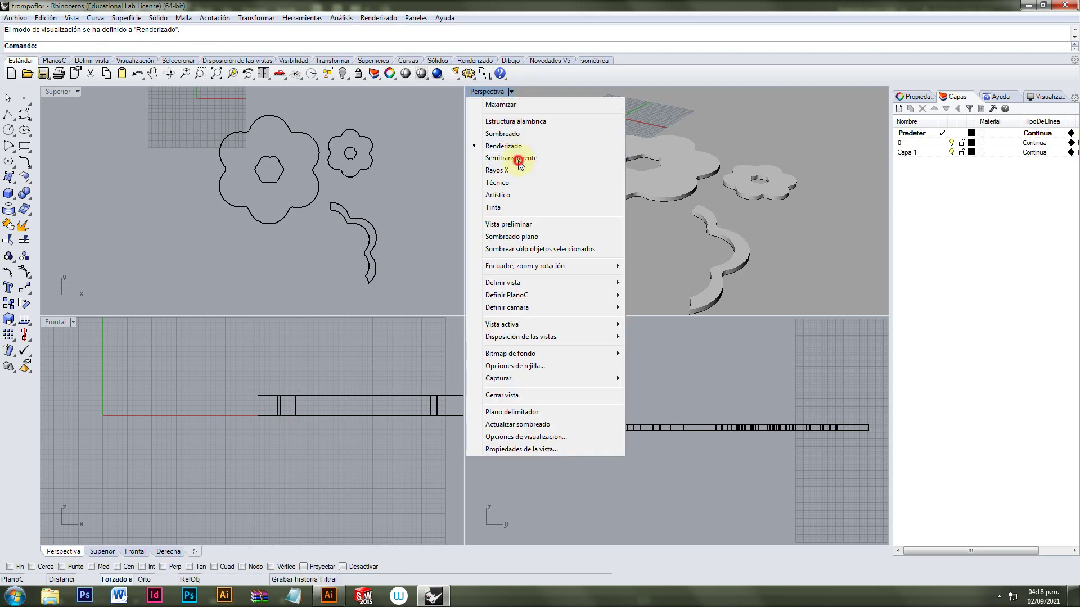
{"action": "left_click", "coordinate": [525, 159]}
{"action": "right_click_drag", "start_coordinate": [558, 219], "coordinate": [656, 224]}
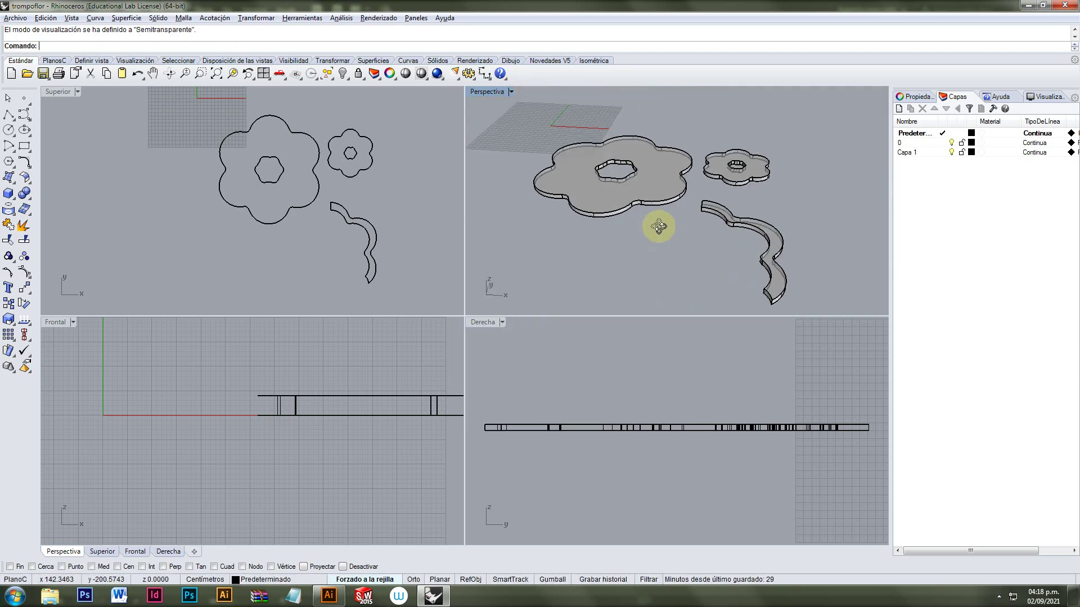
Step: Select the large flower solid and examine how the extruded pieces lie in all four viewports
{"action": "left_click", "coordinate": [666, 167]}
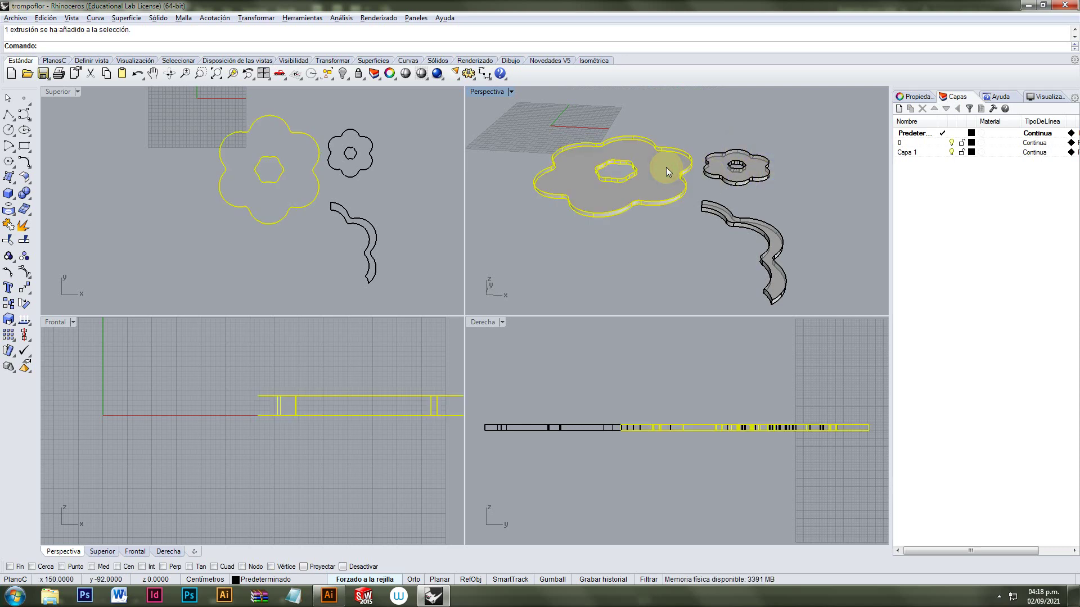
{"action": "right_click_drag", "start_coordinate": [415, 162], "coordinate": [354, 294]}
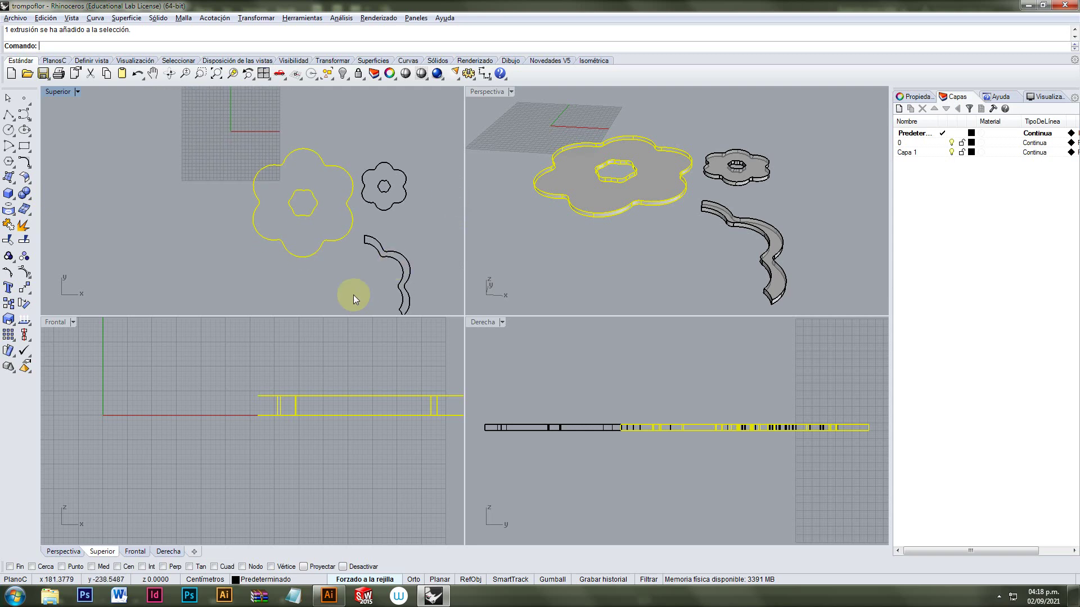
{"action": "scroll", "coordinate": [356, 336], "scroll_direction": "down", "scroll_amount": 5}
{"action": "right_click_drag", "start_coordinate": [349, 345], "coordinate": [126, 373]}
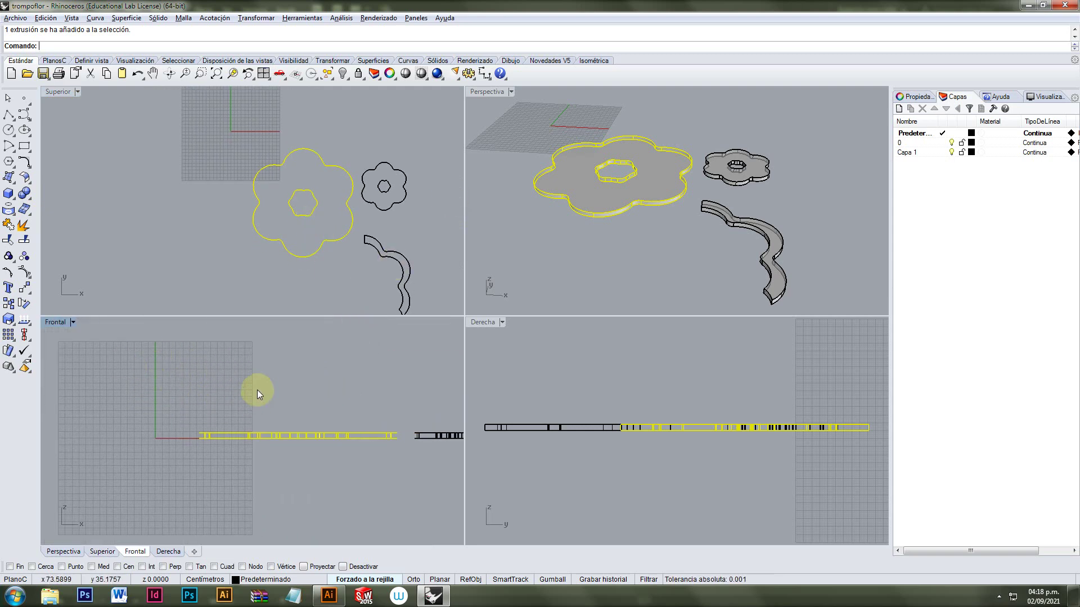
{"action": "scroll", "coordinate": [257, 389], "scroll_direction": "up", "scroll_amount": 3}
{"action": "scroll", "coordinate": [259, 381], "scroll_direction": "down", "scroll_amount": 3}
{"action": "scroll", "coordinate": [253, 385], "scroll_direction": "up", "scroll_amount": 2}
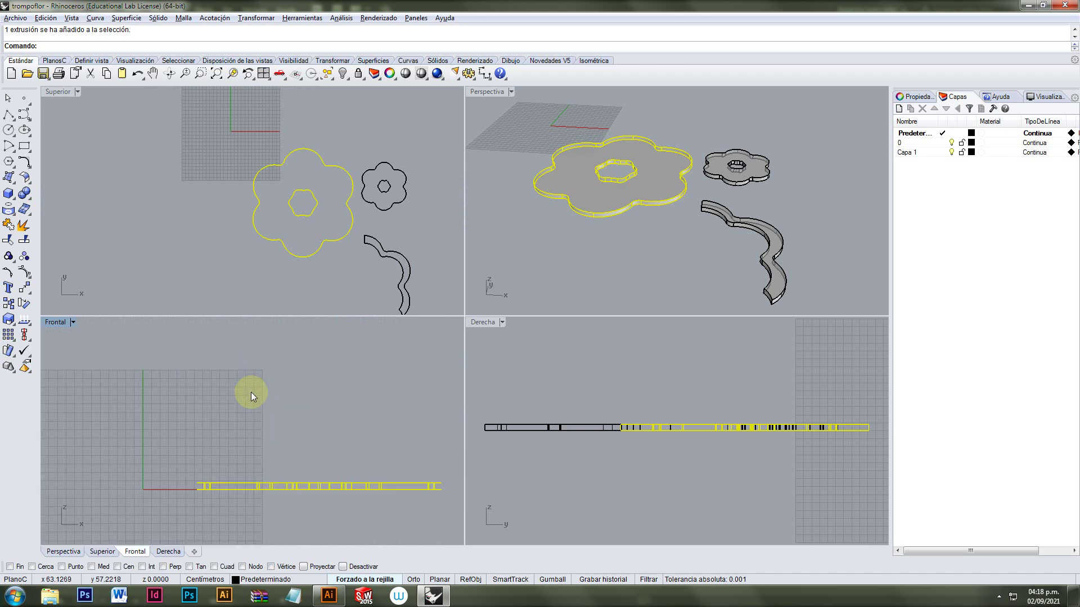
{"action": "scroll", "coordinate": [251, 388], "scroll_direction": "down", "scroll_amount": 2}
{"action": "mouse_move", "coordinate": [251, 383]}
{"action": "right_mouse_down"}
{"action": "mouse_move", "coordinate": [332, 381]}
{"action": "mouse_move", "coordinate": [252, 366]}
{"action": "right_mouse_up"}
{"action": "scroll", "coordinate": [295, 246], "scroll_direction": "down", "scroll_amount": 3}
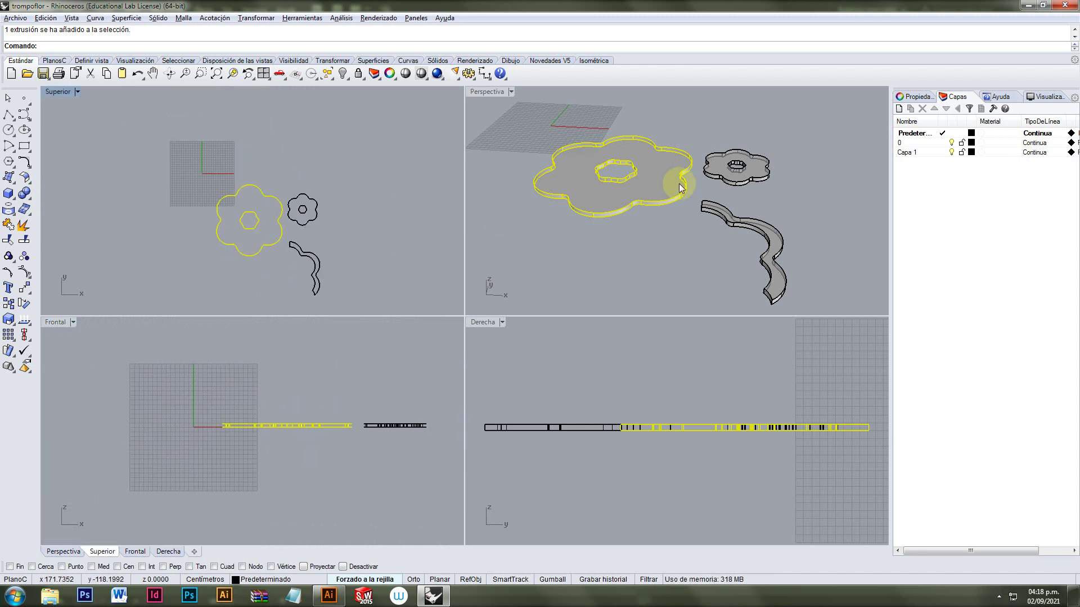
{"action": "right_click_drag", "start_coordinate": [681, 188], "coordinate": [647, 186]}
{"action": "right_click_drag", "start_coordinate": [673, 365], "coordinate": [678, 385]}
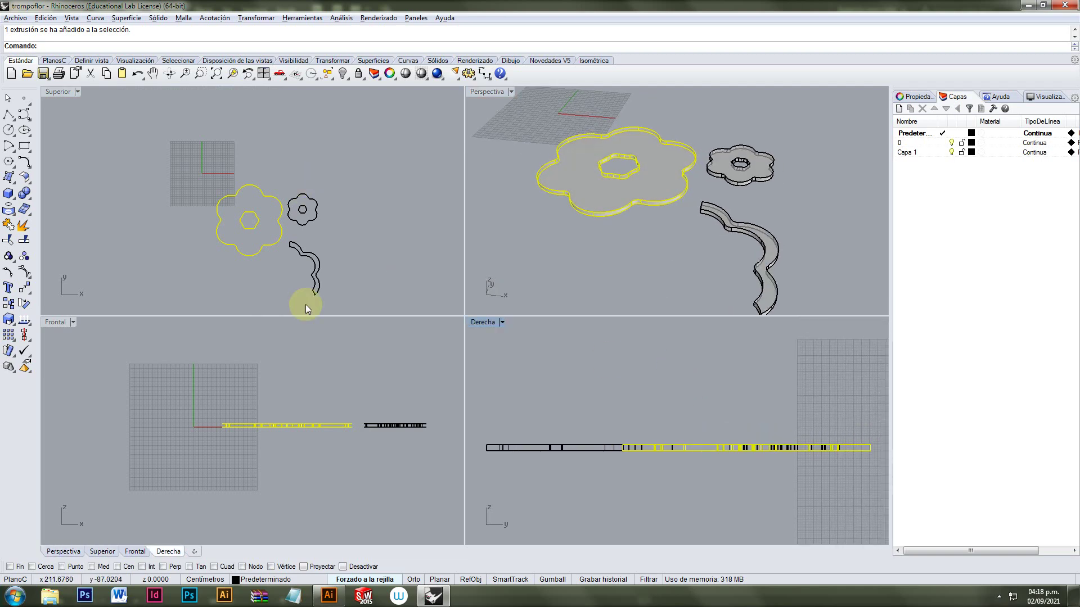
{"action": "right_click_drag", "start_coordinate": [650, 186], "coordinate": [704, 197]}
{"action": "scroll", "coordinate": [703, 198], "scroll_direction": "down", "scroll_amount": 3}
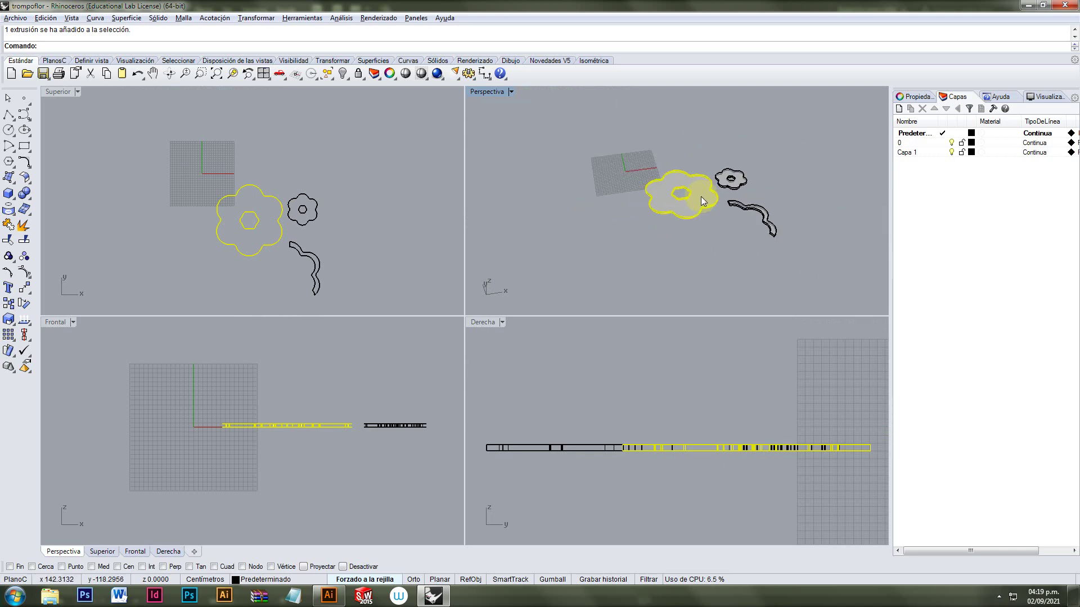
Step: Move the large flower solid in the top view so it is centred on the grid origin
{"action": "scroll", "coordinate": [701, 197], "scroll_direction": "up", "scroll_amount": 4}
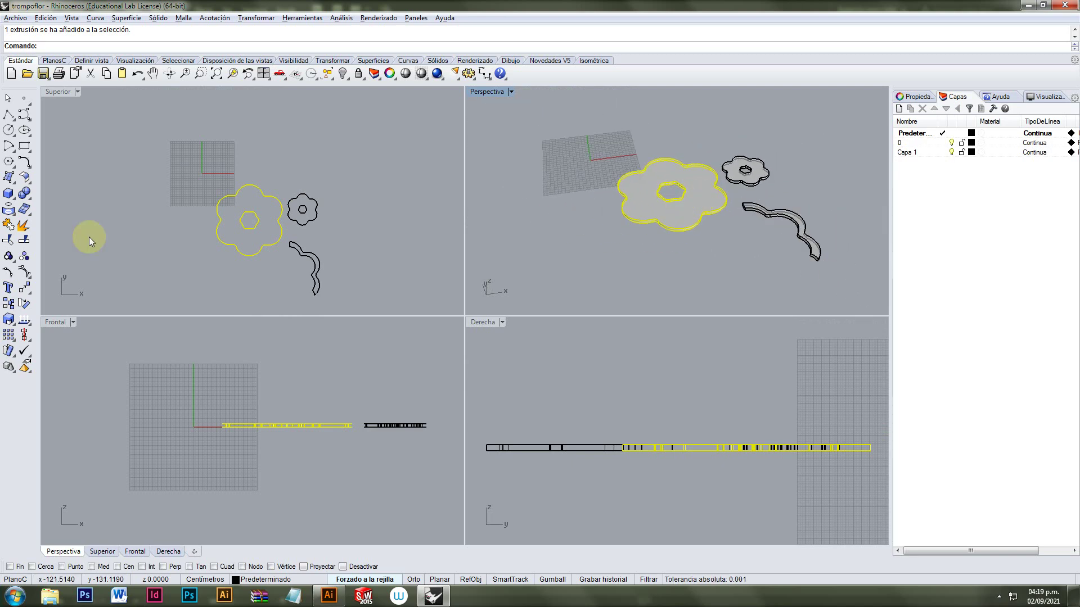
{"action": "scroll", "coordinate": [169, 205], "scroll_direction": "up", "scroll_amount": 5}
{"action": "scroll", "coordinate": [216, 202], "scroll_direction": "down", "scroll_amount": 2}
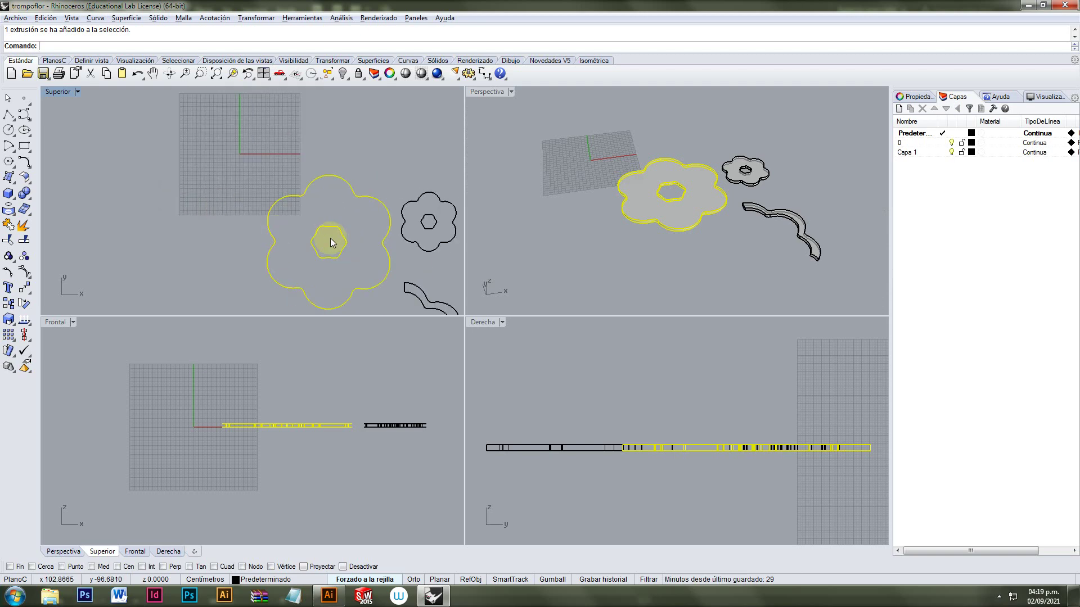
{"action": "left_click_drag", "start_coordinate": [390, 227], "coordinate": [302, 141]}
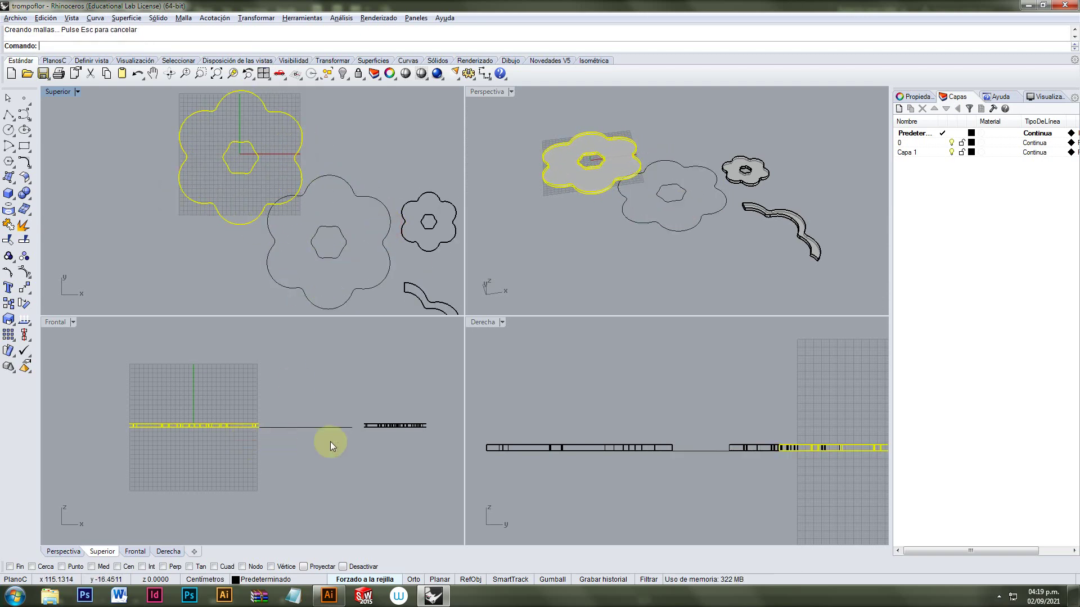
Step: Select the small flower solid from the overlapping extrusions and move it above the large flower in the front view
{"action": "left_click", "coordinate": [384, 426]}
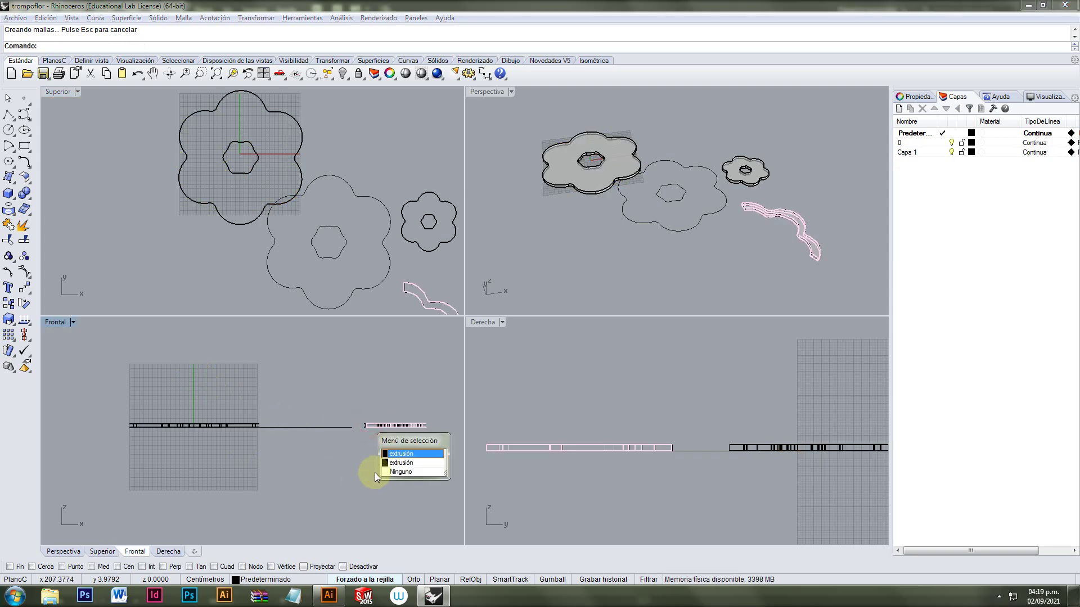
{"action": "left_click", "coordinate": [403, 463]}
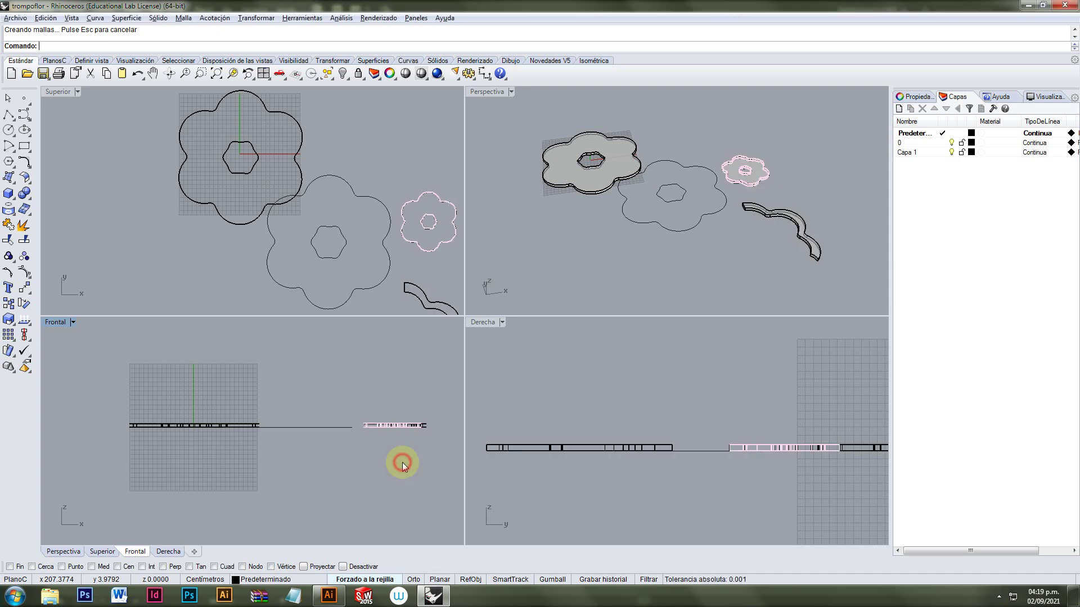
{"action": "left_click_drag", "start_coordinate": [405, 423], "coordinate": [208, 341]}
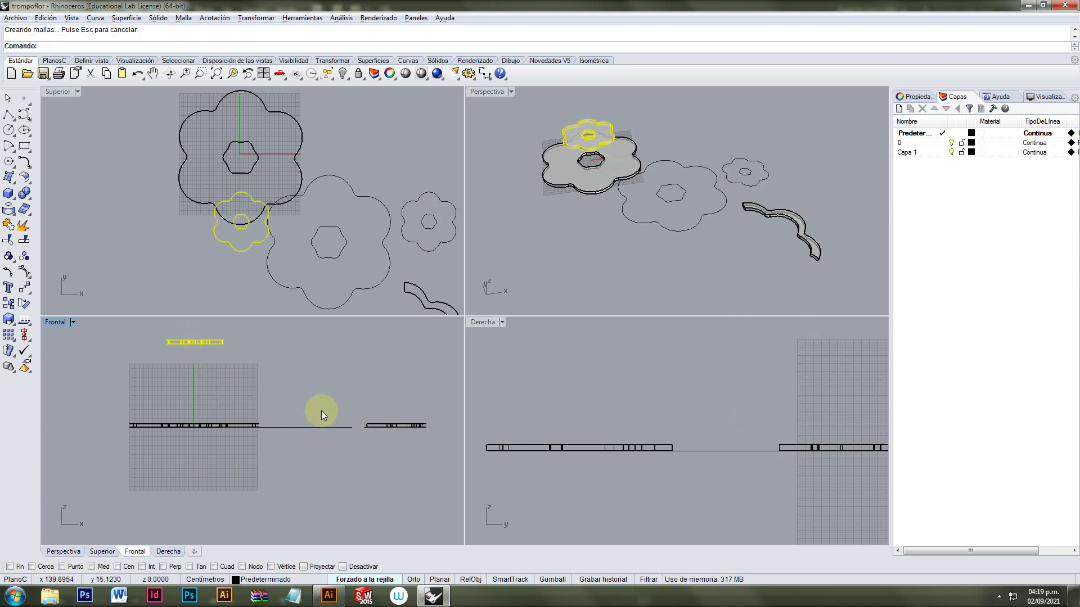
Step: Delete the large flower's leftover outline and hexagon curves
{"action": "left_click", "coordinate": [318, 431]}
{"action": "key", "text": "Delete"}
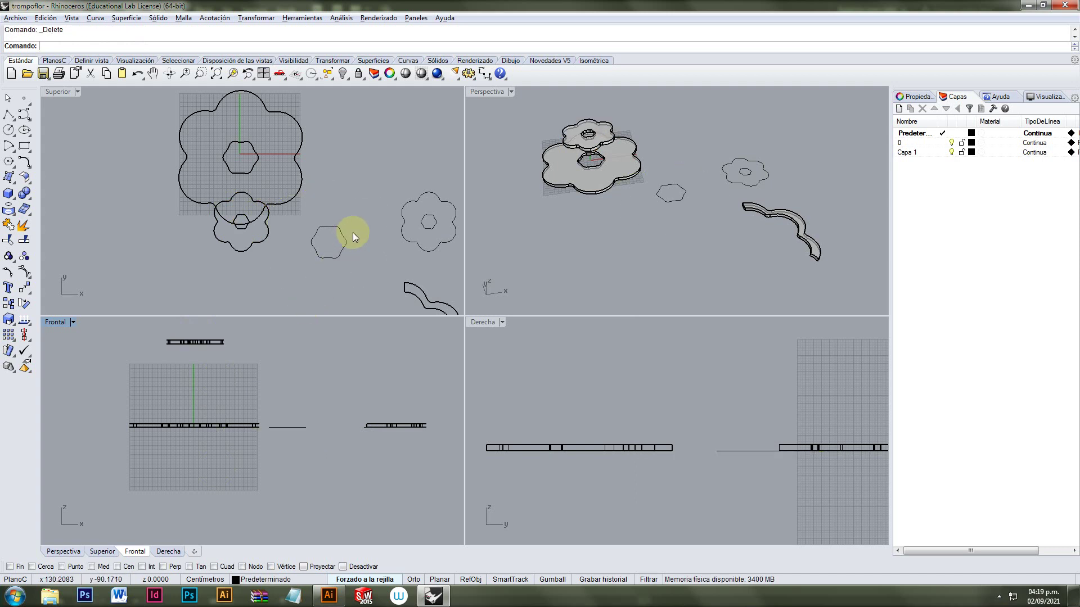
{"action": "left_click", "coordinate": [324, 263]}
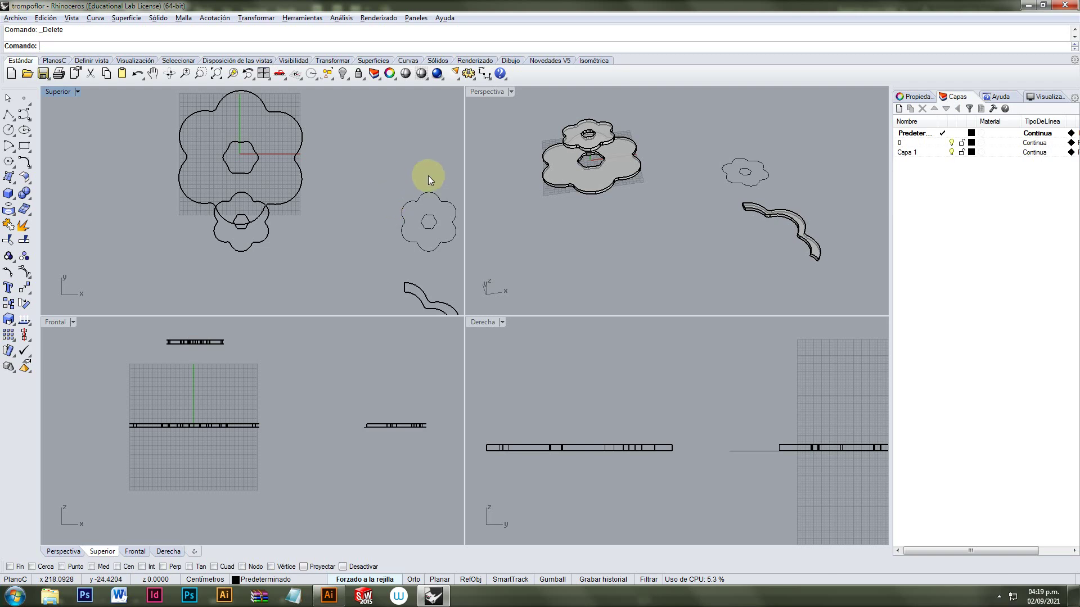
Step: Delete the small flower's leftover curves and centre its solid over the large flower in the top view
{"action": "left_click_drag", "start_coordinate": [417, 242], "coordinate": [268, 166]}
{"action": "left_click", "coordinate": [324, 271]}
{"action": "scroll", "coordinate": [374, 336], "scroll_direction": "down", "scroll_amount": 2}
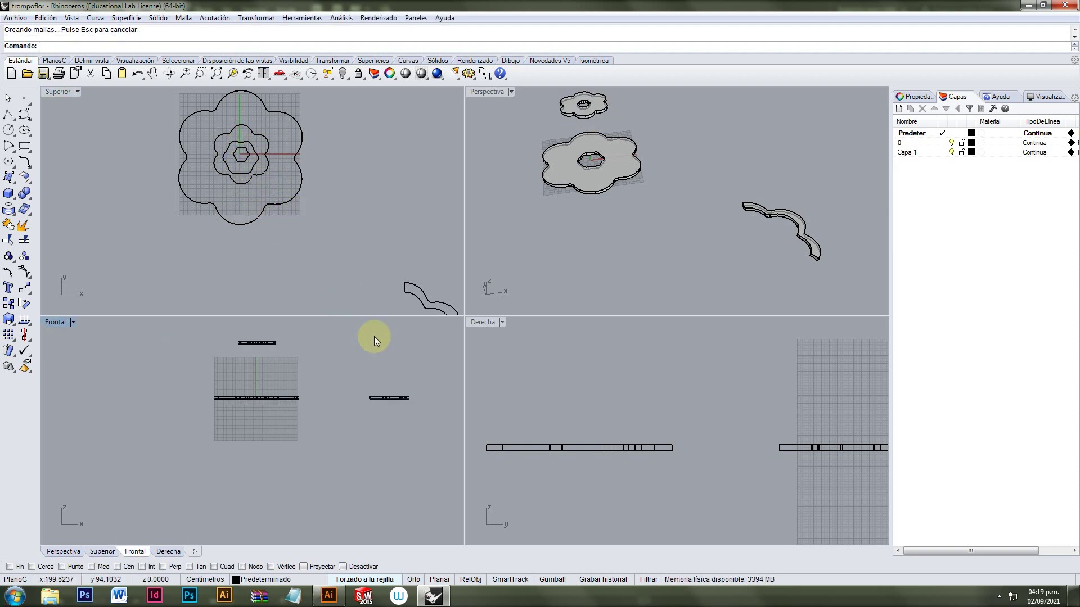
Step: Raise the wavy strip solid closer to the flowers and delete its leftover base curve
{"action": "left_click", "coordinate": [394, 398]}
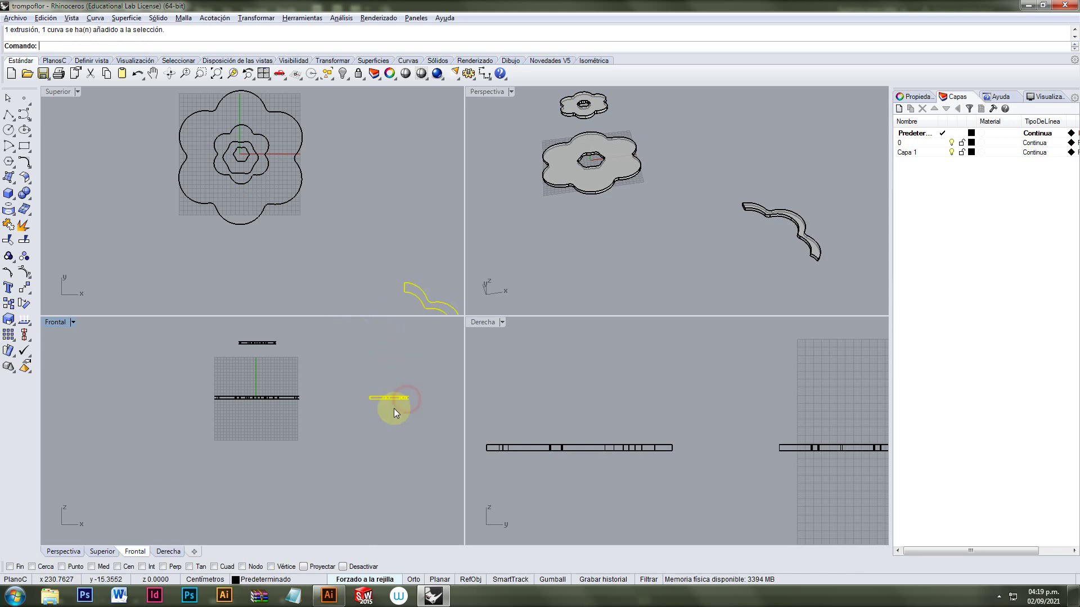
{"action": "left_click", "coordinate": [410, 375]}
{"action": "left_click_drag", "start_coordinate": [400, 397], "coordinate": [367, 369]}
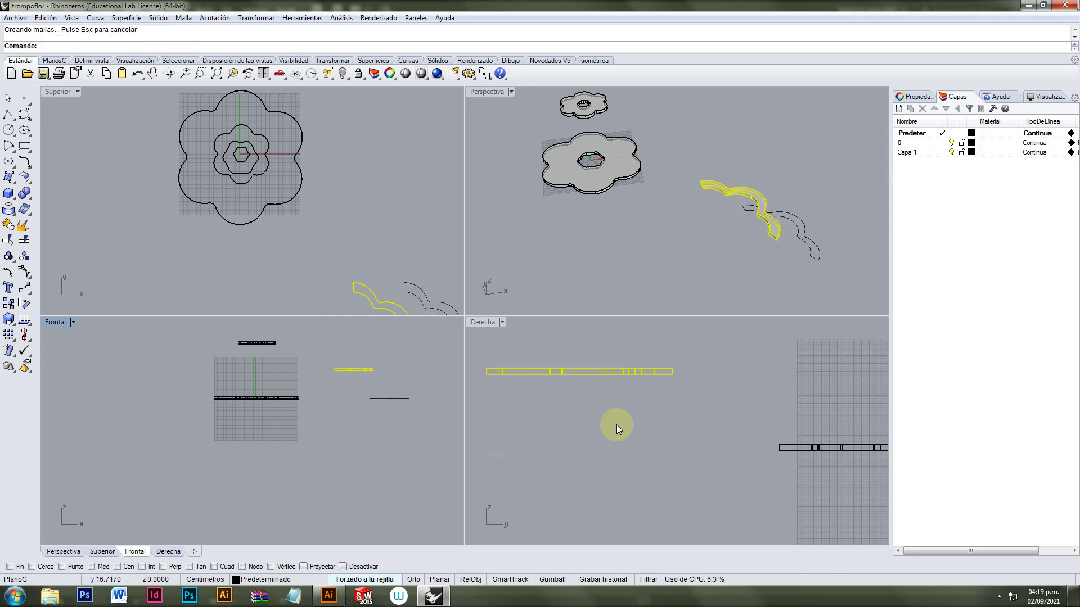
{"action": "left_click_drag", "start_coordinate": [679, 441], "coordinate": [610, 465]}
{"action": "key", "text": "Delete"}
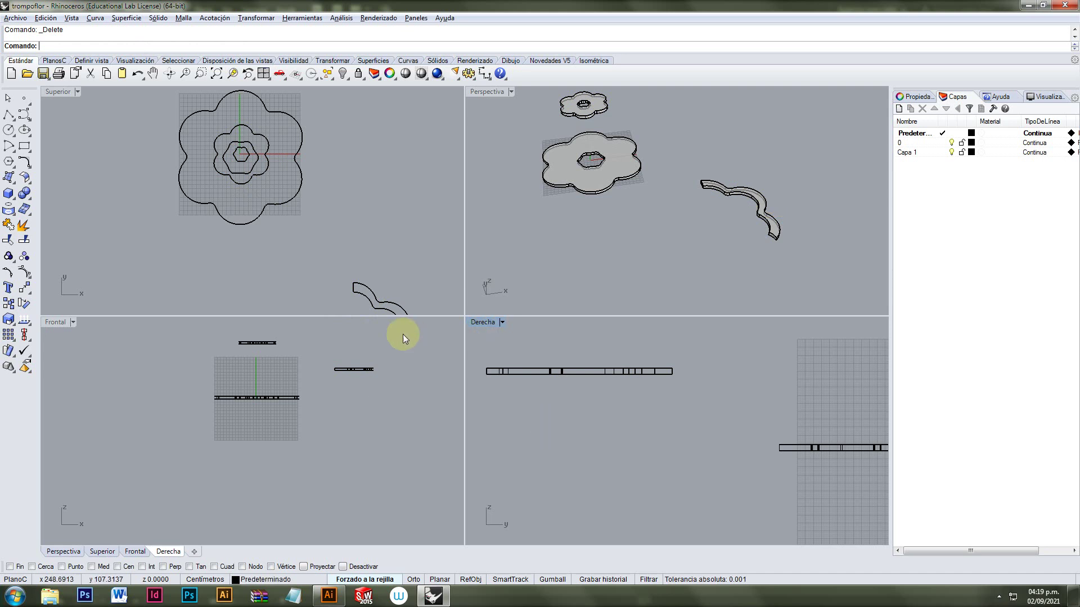
Step: Rotate the wavy strip solid 270° about its end nearest the flowers in the right view to stand it upright
{"action": "right_click_drag", "start_coordinate": [362, 360], "coordinate": [356, 401]}
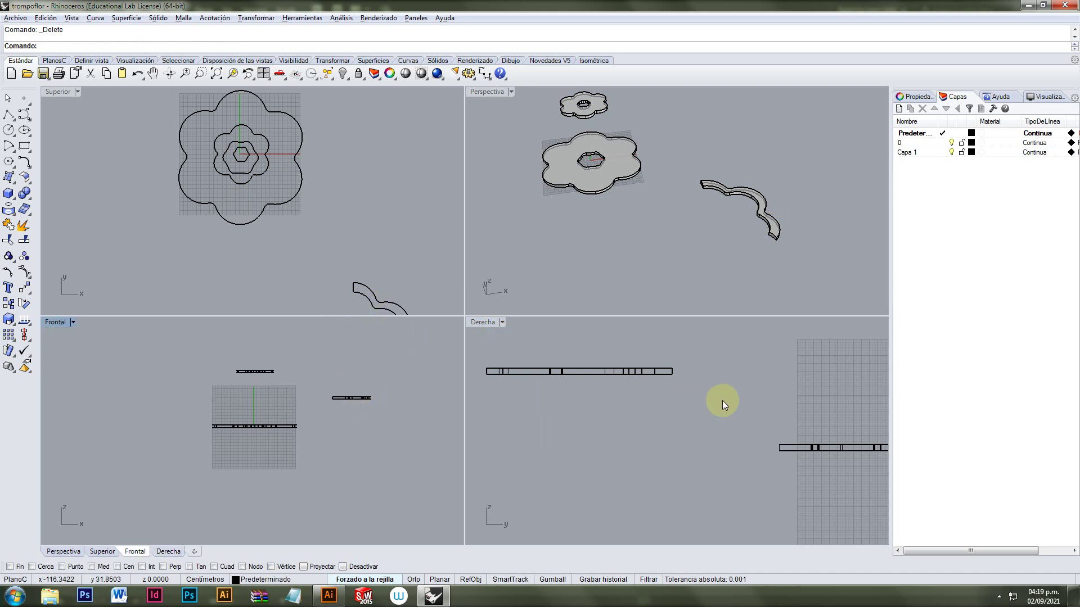
{"action": "scroll", "coordinate": [722, 400], "scroll_direction": "down", "scroll_amount": 5}
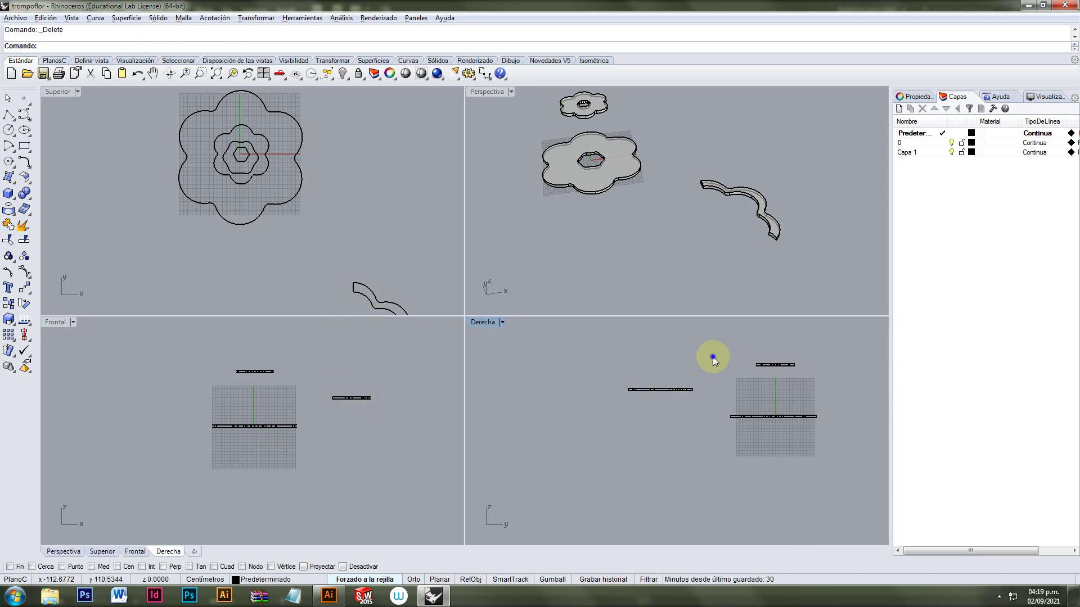
{"action": "right_click_drag", "start_coordinate": [713, 356], "coordinate": [672, 390]}
{"action": "scroll", "coordinate": [611, 413], "scroll_direction": "up", "scroll_amount": 4}
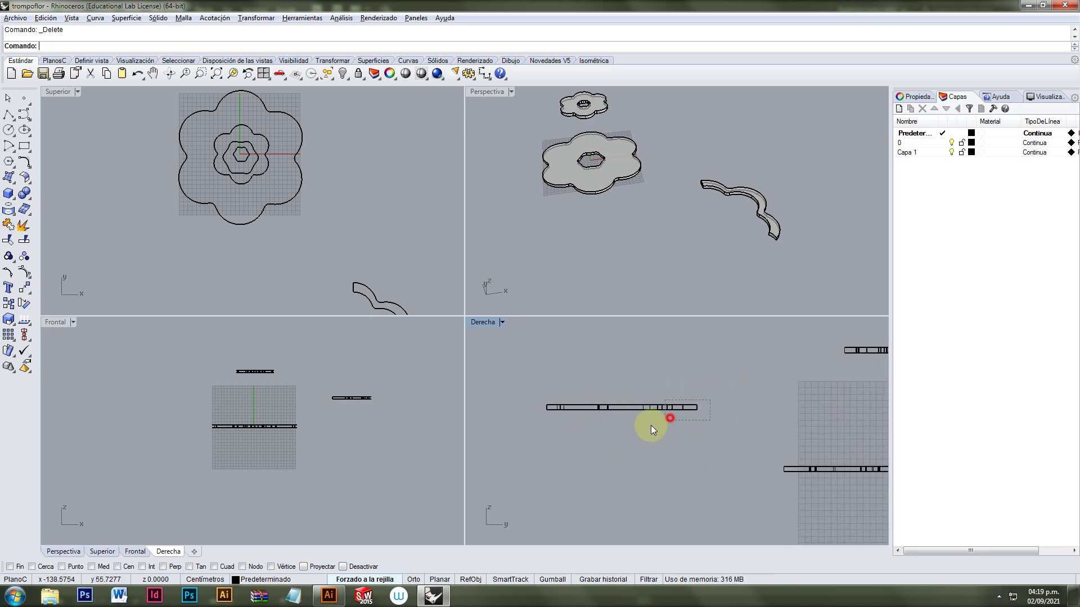
{"action": "left_click_drag", "start_coordinate": [650, 425], "coordinate": [650, 427]}
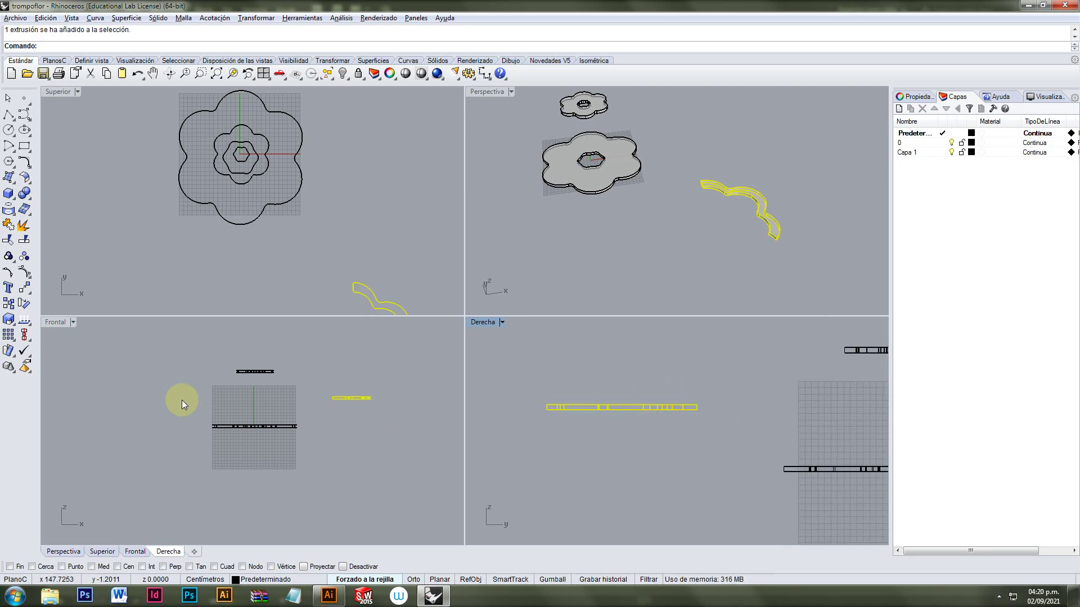
{"action": "left_click", "coordinate": [24, 304]}
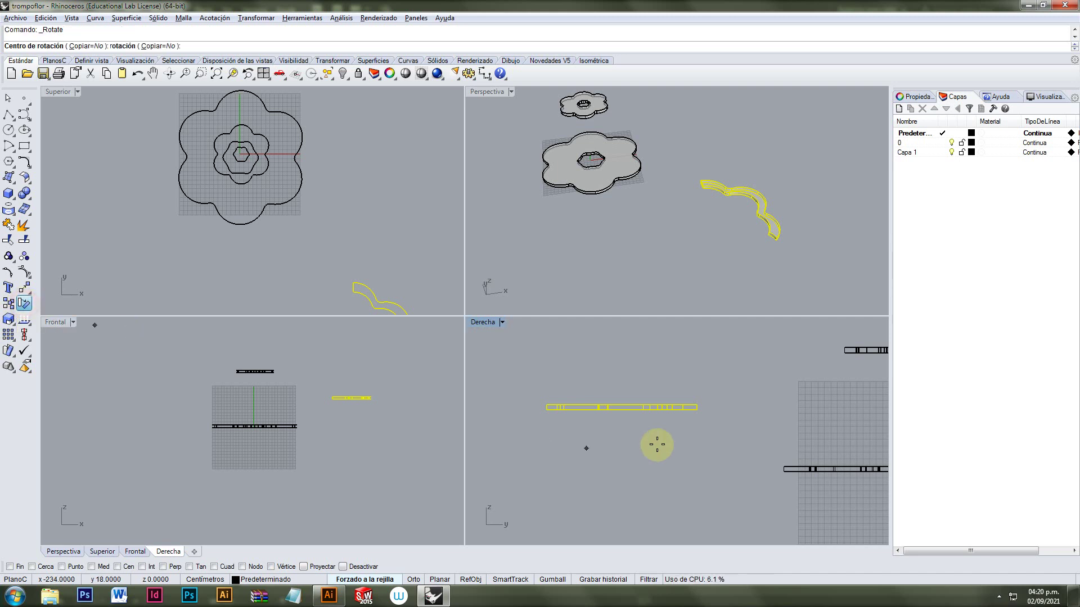
{"action": "left_click", "coordinate": [697, 411]}
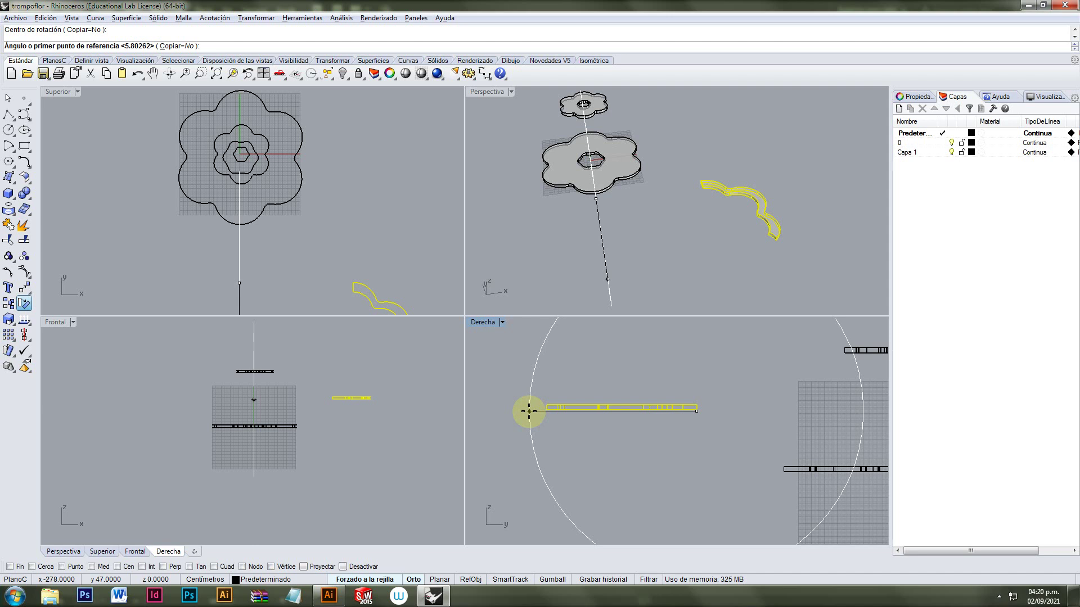
{"action": "left_click", "coordinate": [530, 411]}
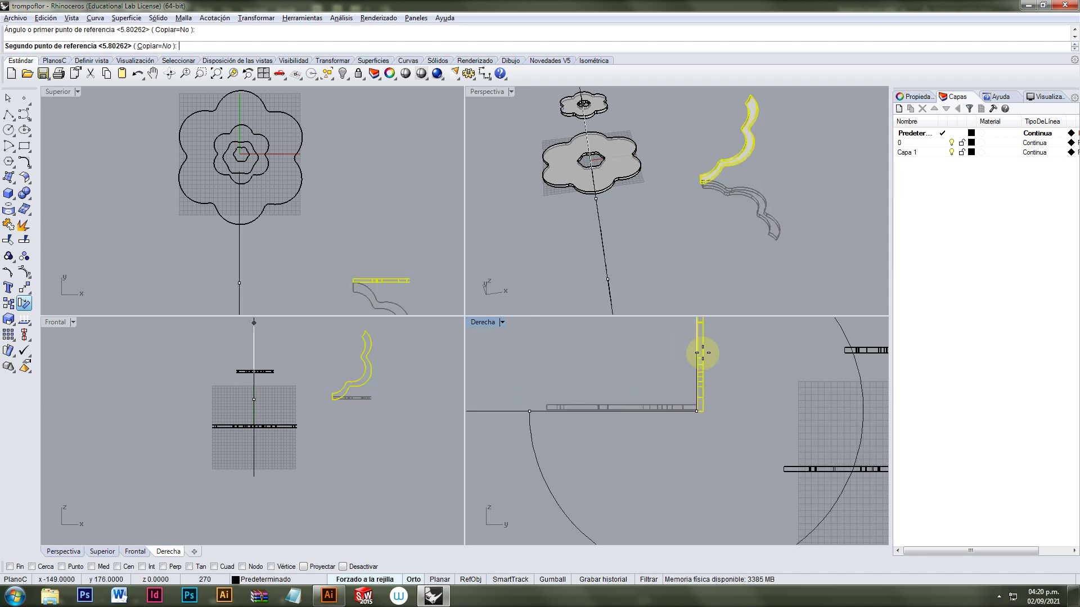
{"action": "left_click", "coordinate": [703, 353]}
{"action": "left_click", "coordinate": [779, 212]}
{"action": "right_click_drag", "start_coordinate": [762, 174], "coordinate": [737, 163]}
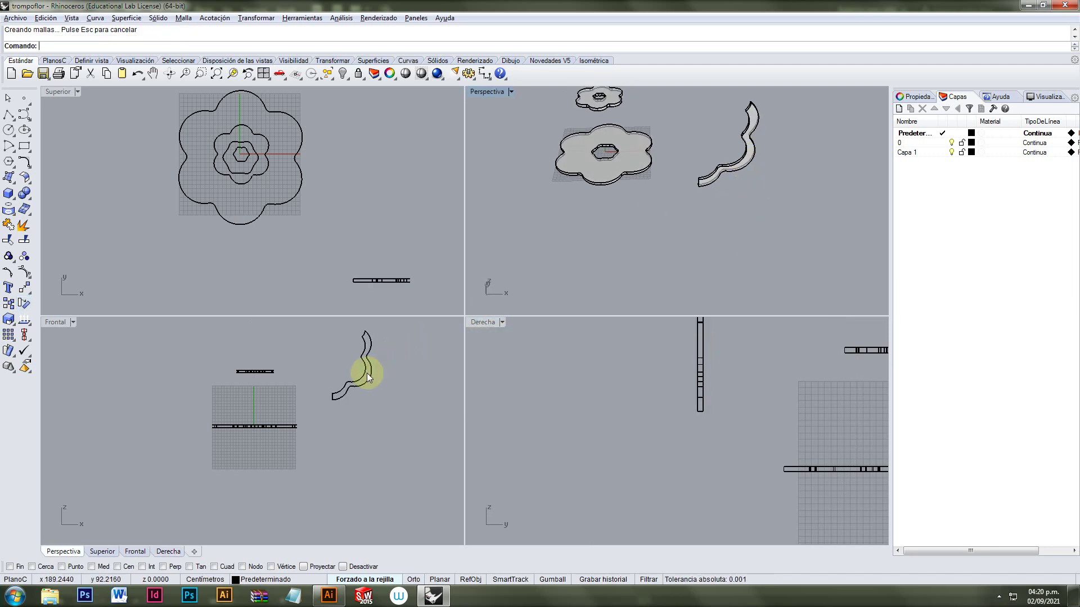
Step: Move the upright strip onto the large flower's edge in the front view and rotate it about 37° inward around its lower end
{"action": "left_click_drag", "start_coordinate": [365, 373], "coordinate": [318, 402]}
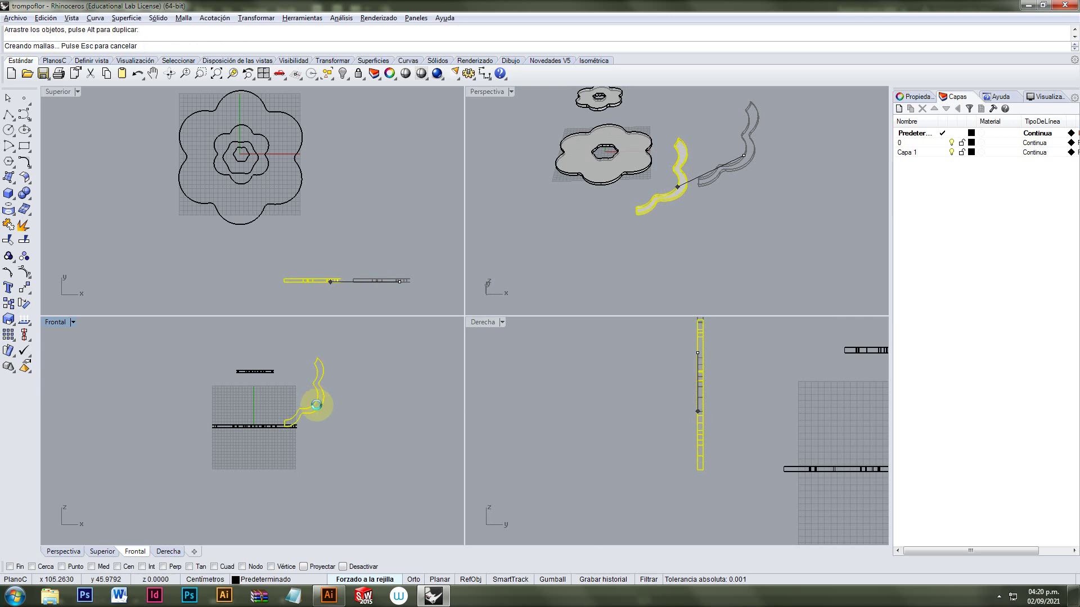
{"action": "scroll", "coordinate": [314, 416], "scroll_direction": "up", "scroll_amount": 3}
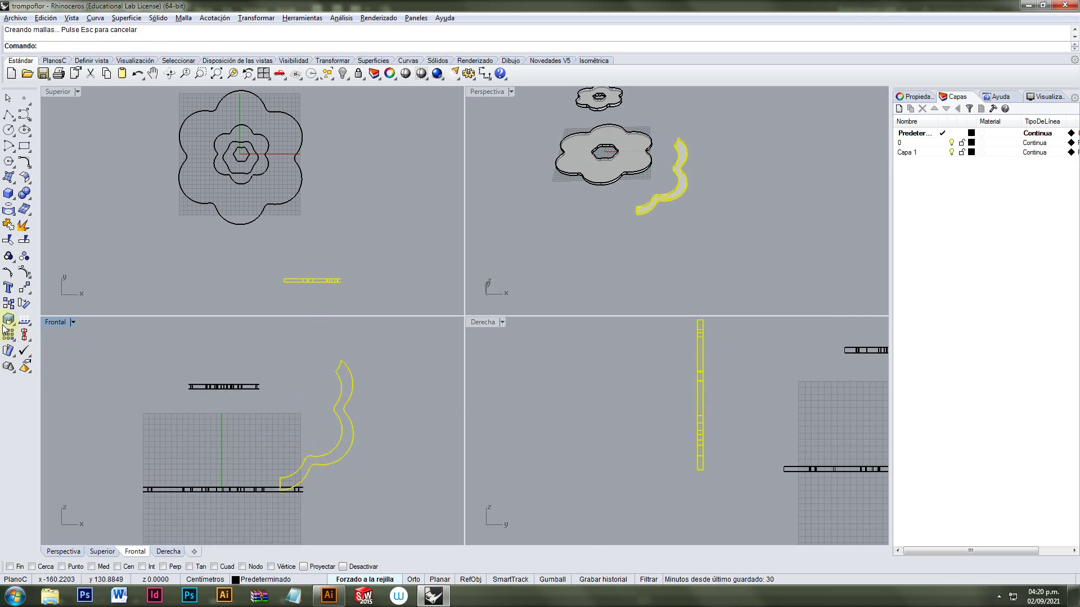
{"action": "left_click", "coordinate": [25, 303]}
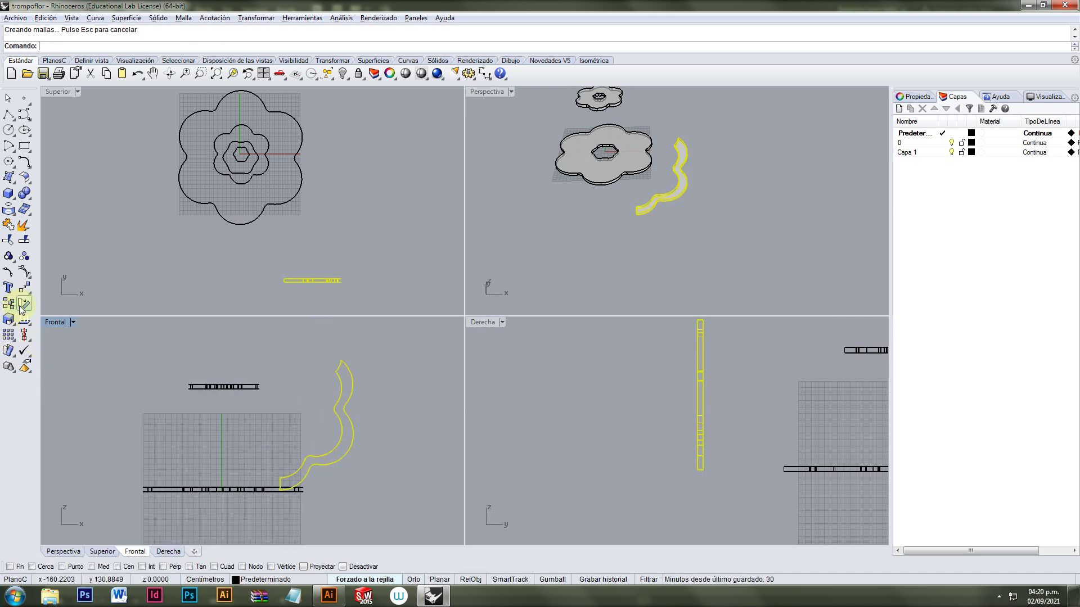
{"action": "left_click", "coordinate": [282, 490]}
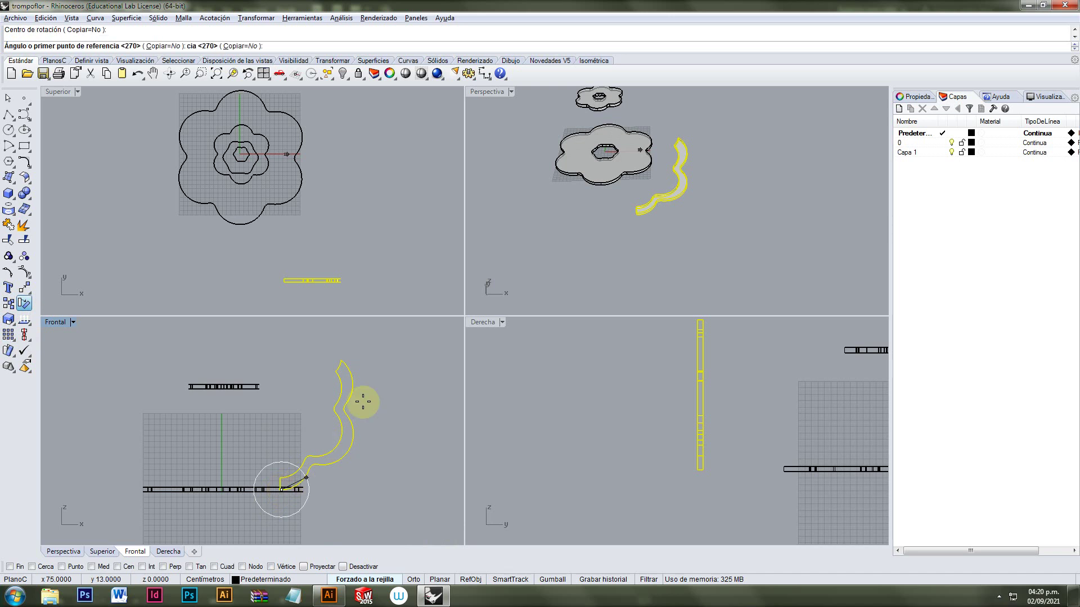
{"action": "left_click", "coordinate": [373, 386]}
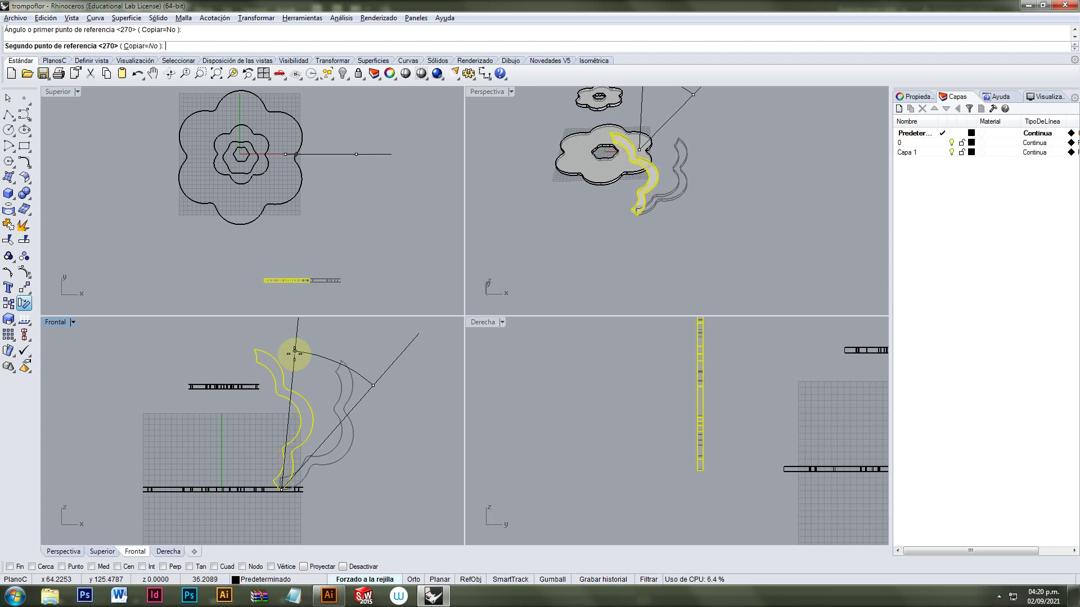
{"action": "left_click", "coordinate": [292, 352]}
Step: Raise the small flower level with the strip's upper end and move the strip to bridge both flowers along their centre line
{"action": "left_click_drag", "start_coordinate": [311, 421], "coordinate": [329, 420]}
{"action": "left_click_drag", "start_coordinate": [249, 386], "coordinate": [251, 352]}
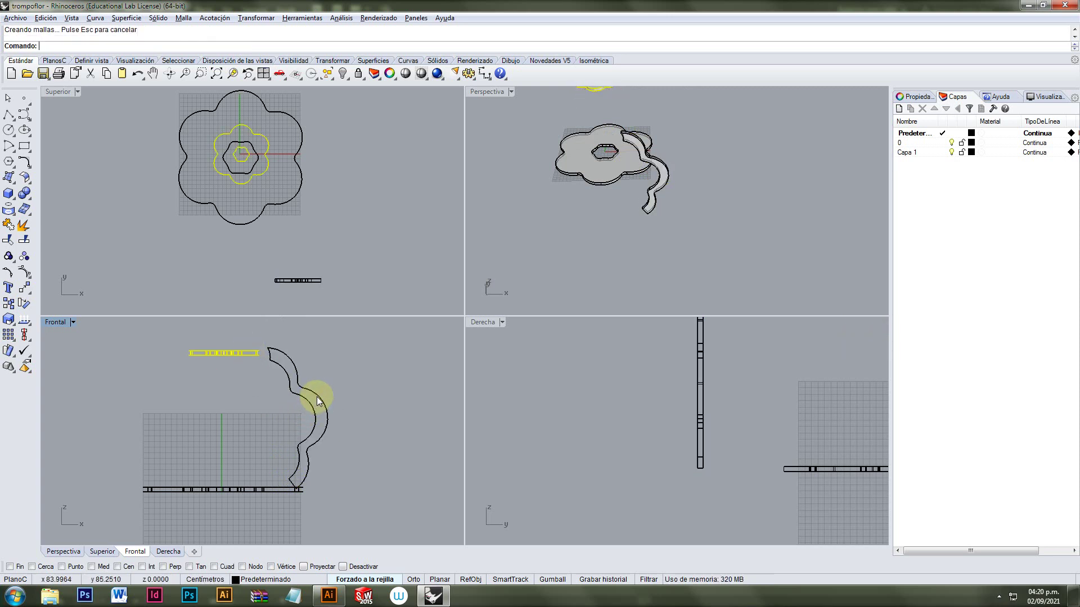
{"action": "left_click", "coordinate": [313, 400]}
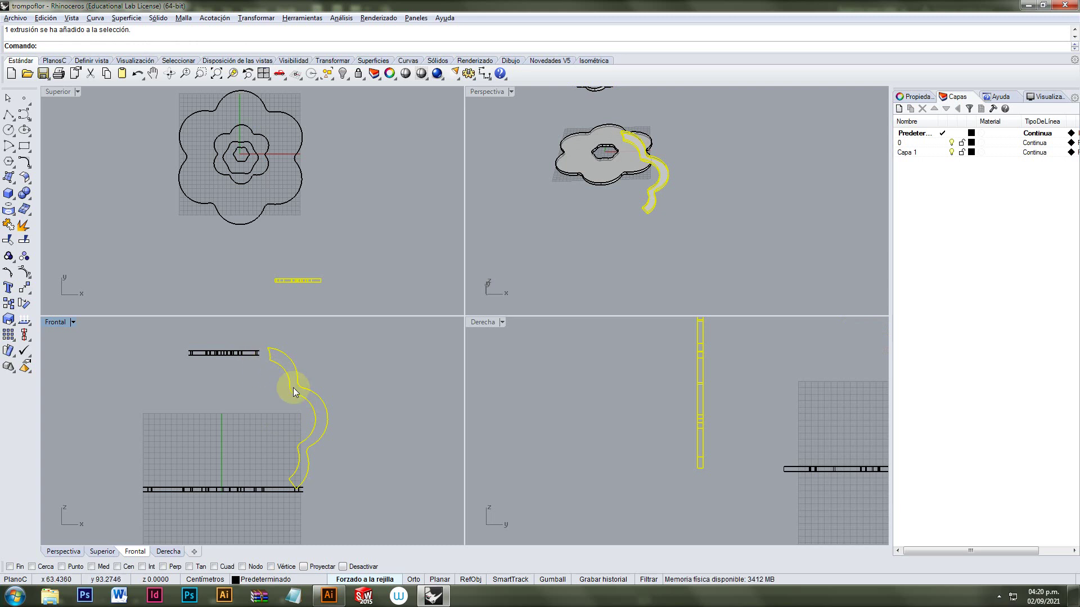
{"action": "left_click_drag", "start_coordinate": [286, 390], "coordinate": [695, 416]}
{"action": "right_click_drag", "start_coordinate": [695, 416], "coordinate": [601, 429]}
{"action": "left_click_drag", "start_coordinate": [628, 430], "coordinate": [760, 430]}
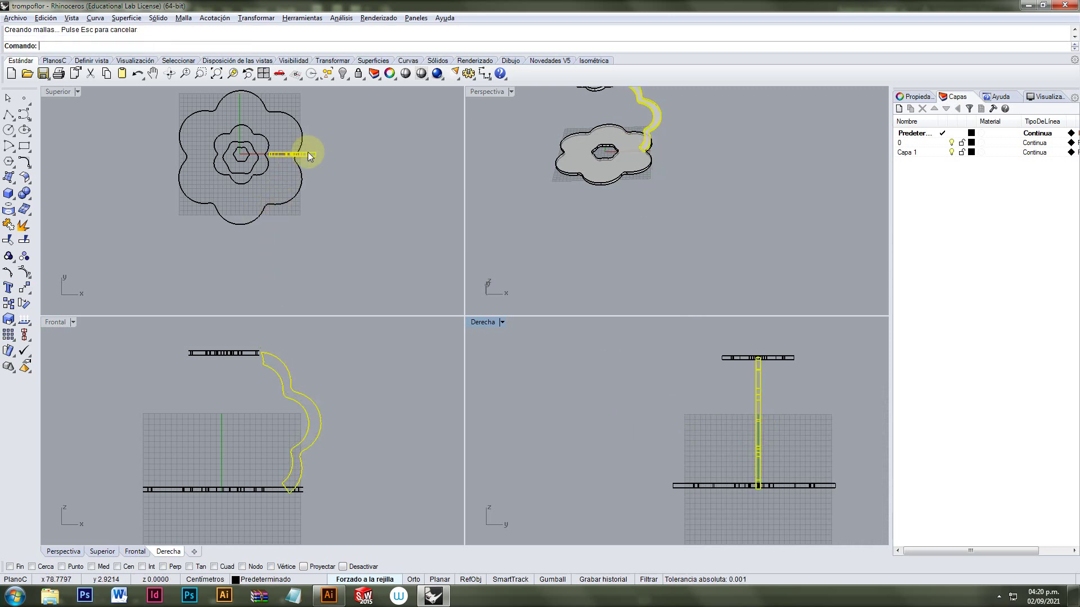
Step: Nudge the strip slightly upward in the front view and rotate it about 1.8° around its lower end toward the small flower
{"action": "left_click", "coordinate": [305, 427]}
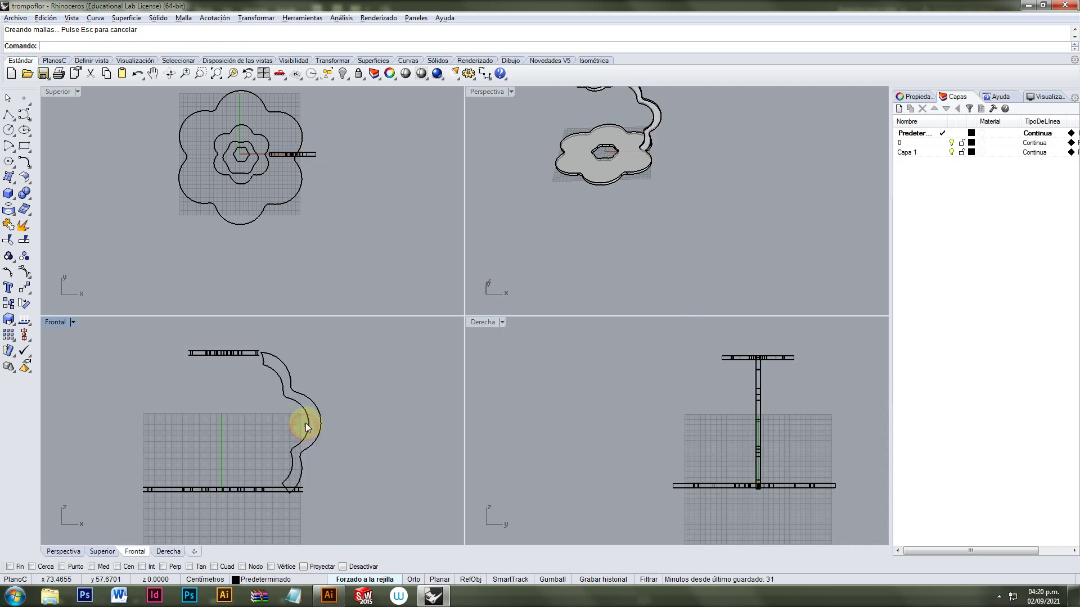
{"action": "left_click_drag", "start_coordinate": [309, 421], "coordinate": [309, 417]}
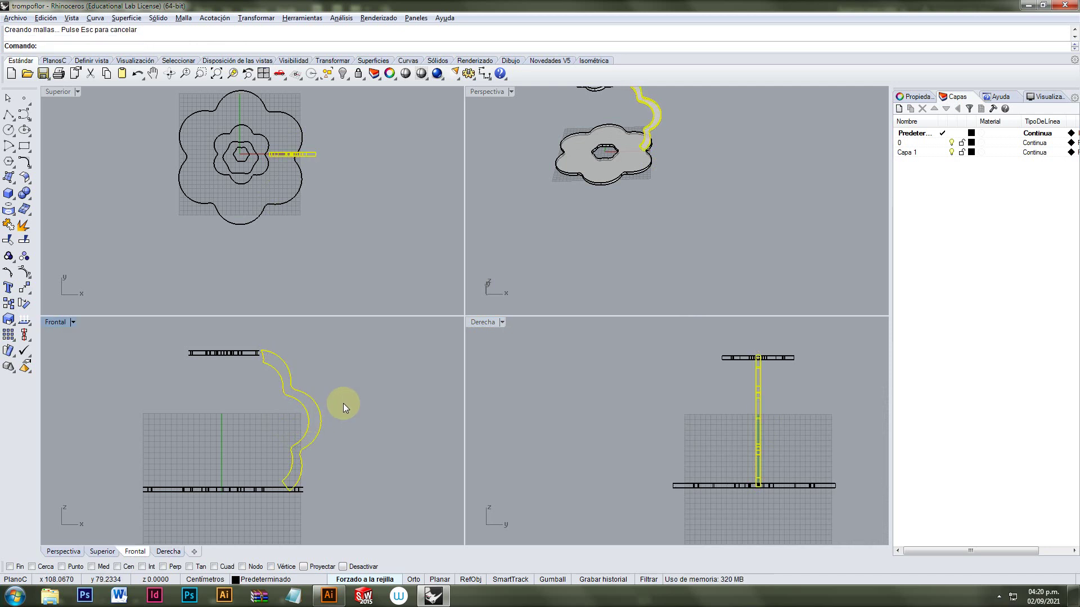
{"action": "left_click", "coordinate": [24, 304]}
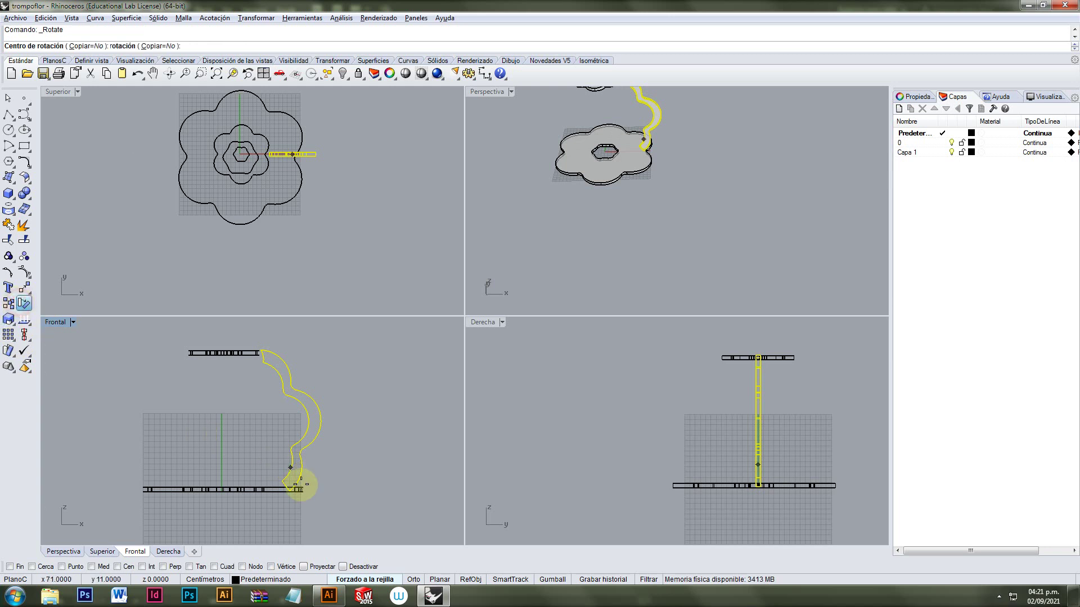
{"action": "left_click", "coordinate": [286, 487]}
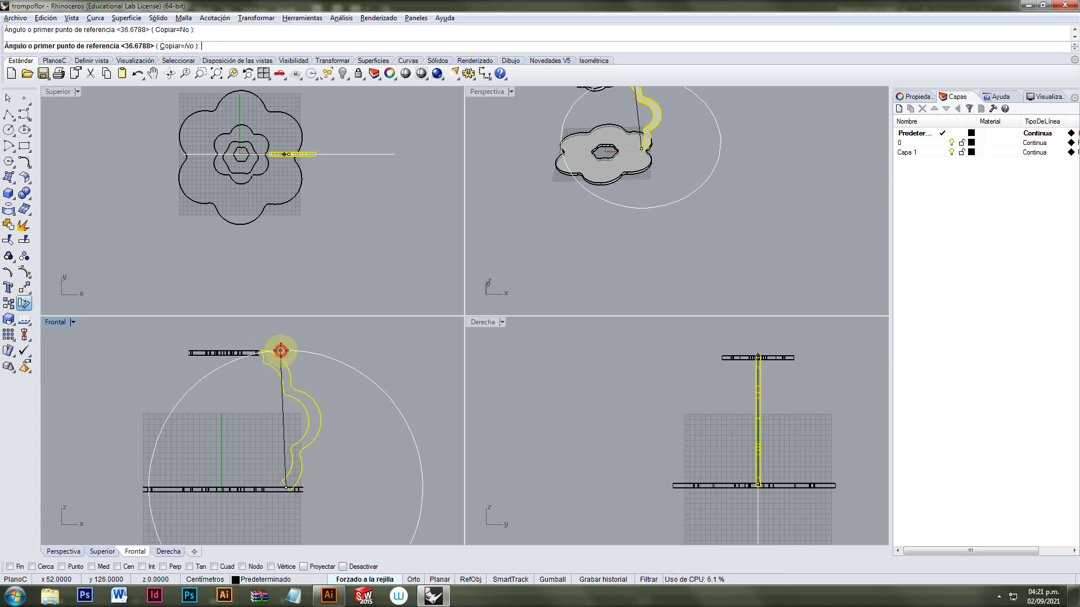
{"action": "left_click", "coordinate": [281, 351]}
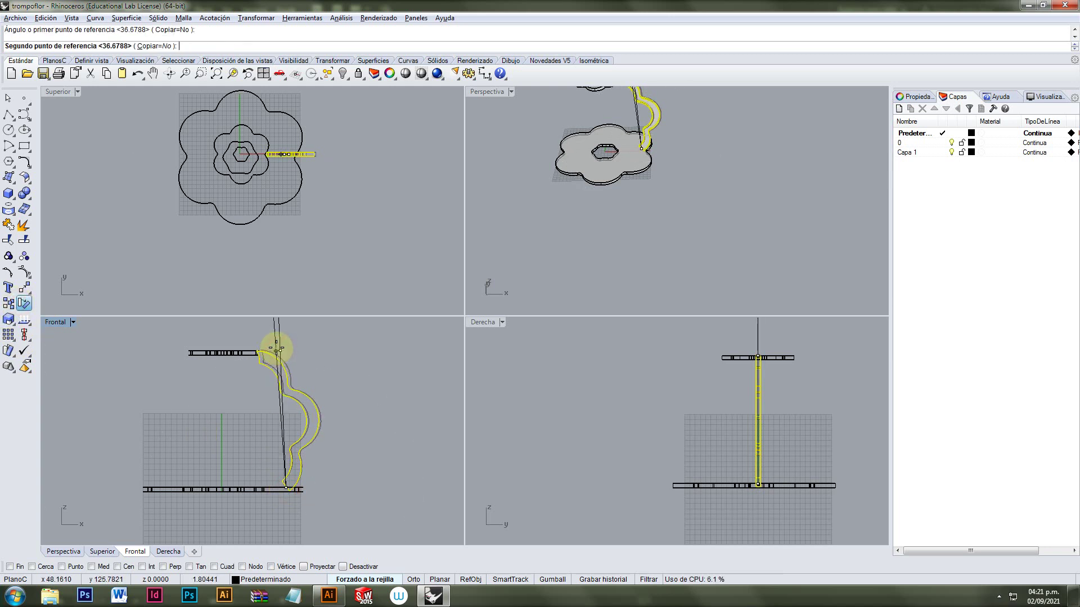
{"action": "left_click", "coordinate": [276, 348]}
{"action": "right_click_drag", "start_coordinate": [650, 200], "coordinate": [693, 183]}
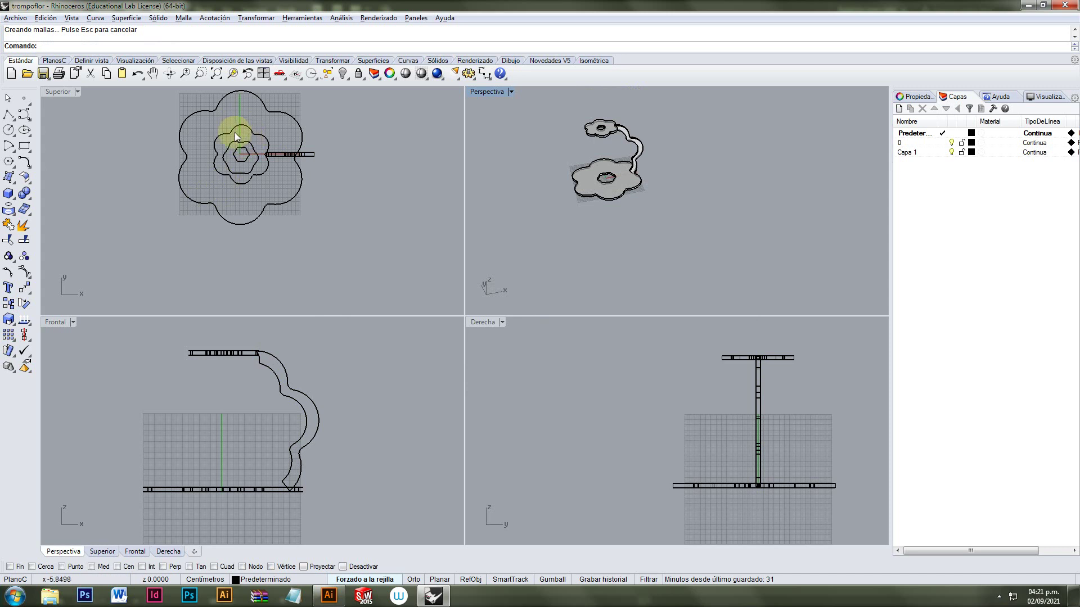
{"action": "left_click_drag", "start_coordinate": [167, 109], "coordinate": [231, 134]}
{"action": "scroll", "coordinate": [239, 134], "scroll_direction": "down", "scroll_amount": 3}
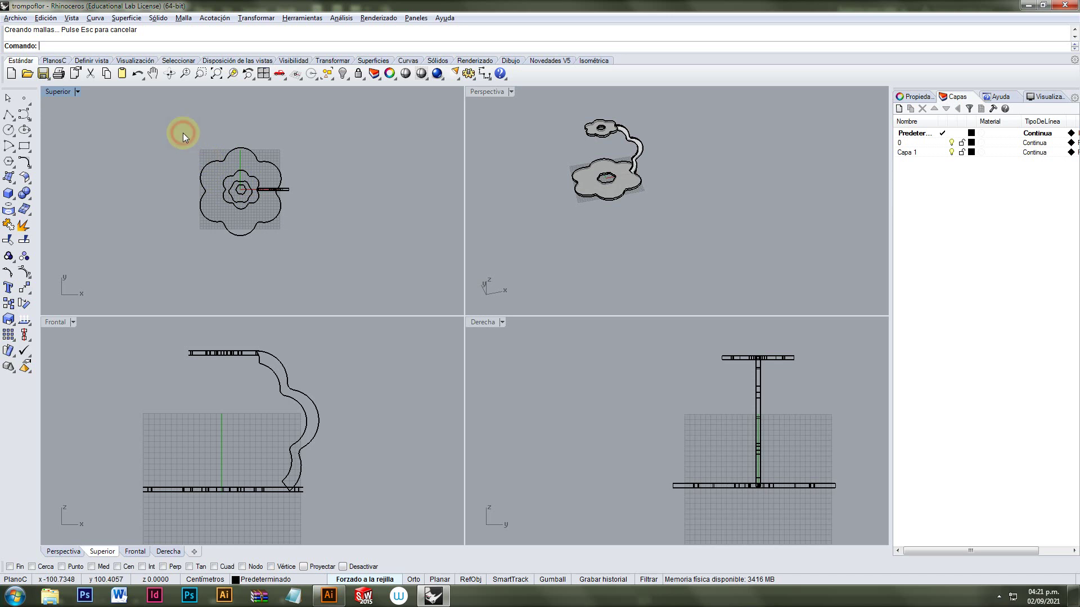
Step: Align the two flowers concentrically on the origin in the top view
{"action": "left_click_drag", "start_coordinate": [286, 234], "coordinate": [308, 265]}
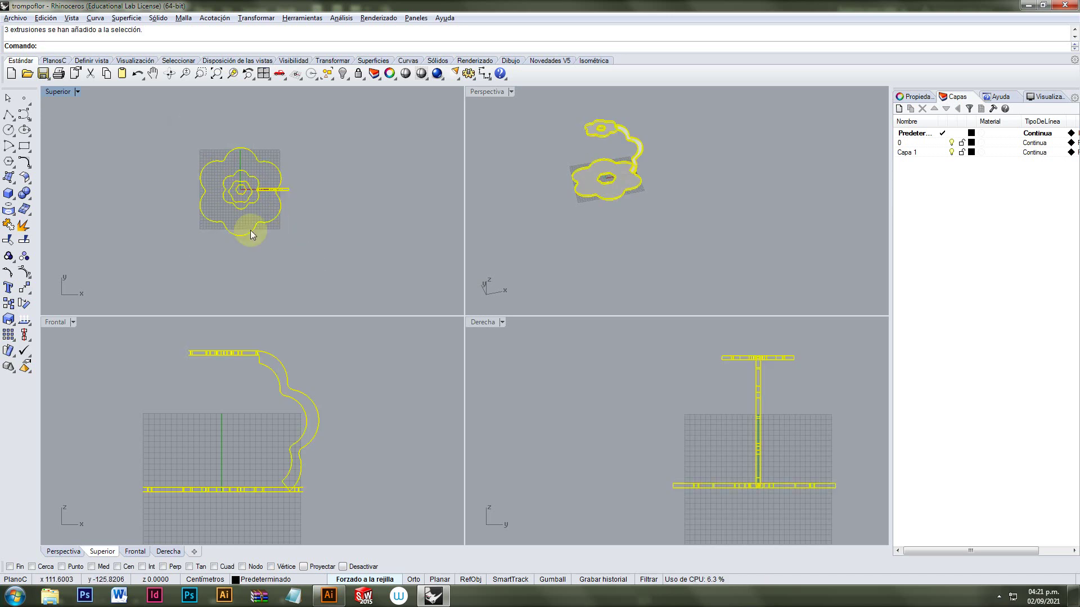
{"action": "left_click", "coordinate": [172, 159]}
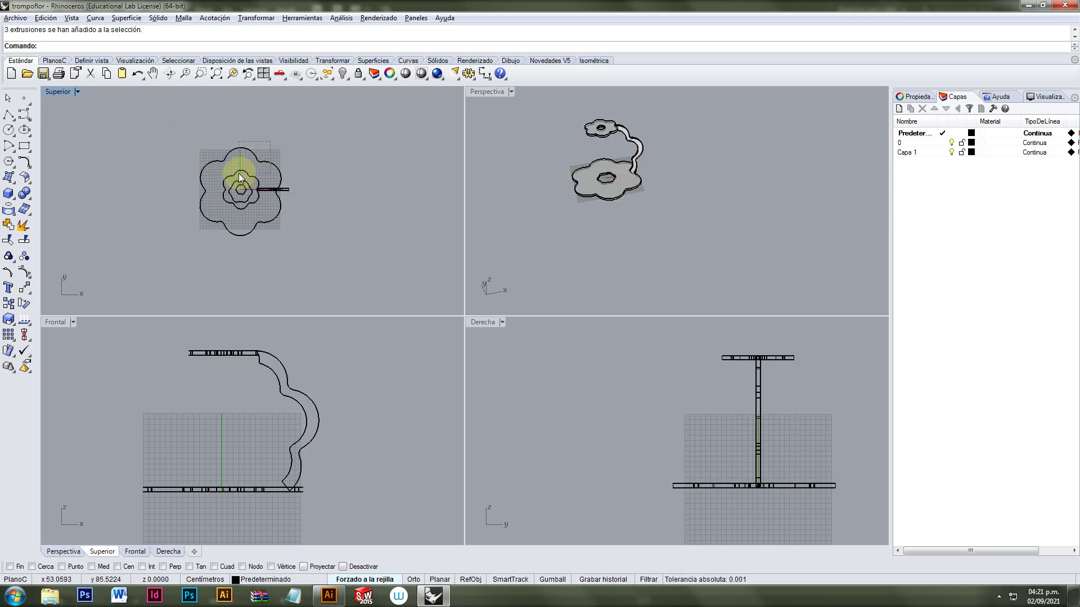
{"action": "left_click_drag", "start_coordinate": [238, 173], "coordinate": [239, 174]}
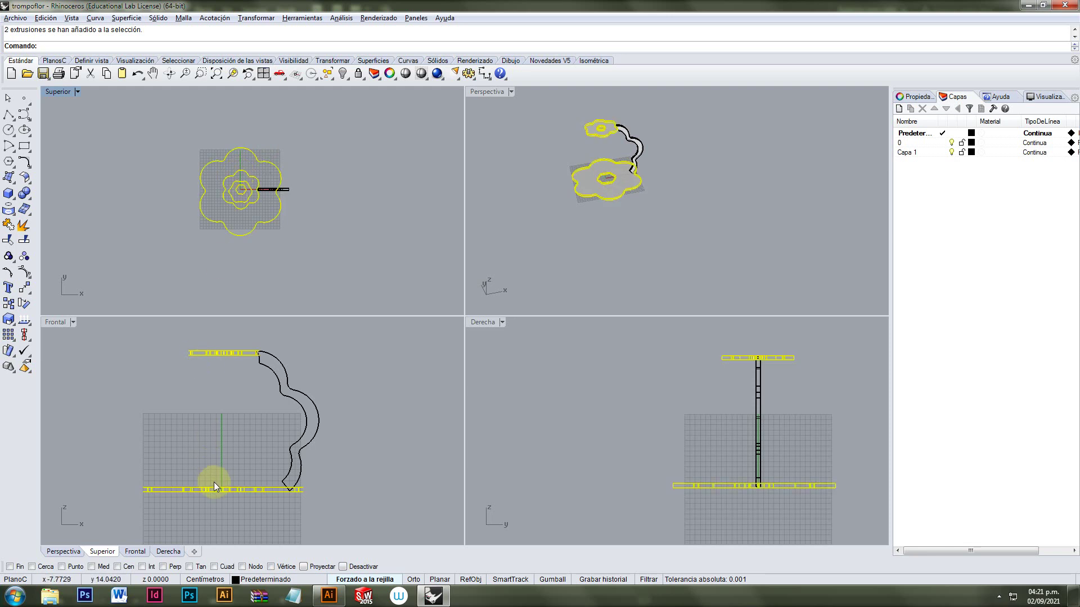
{"action": "left_click", "coordinate": [26, 337]}
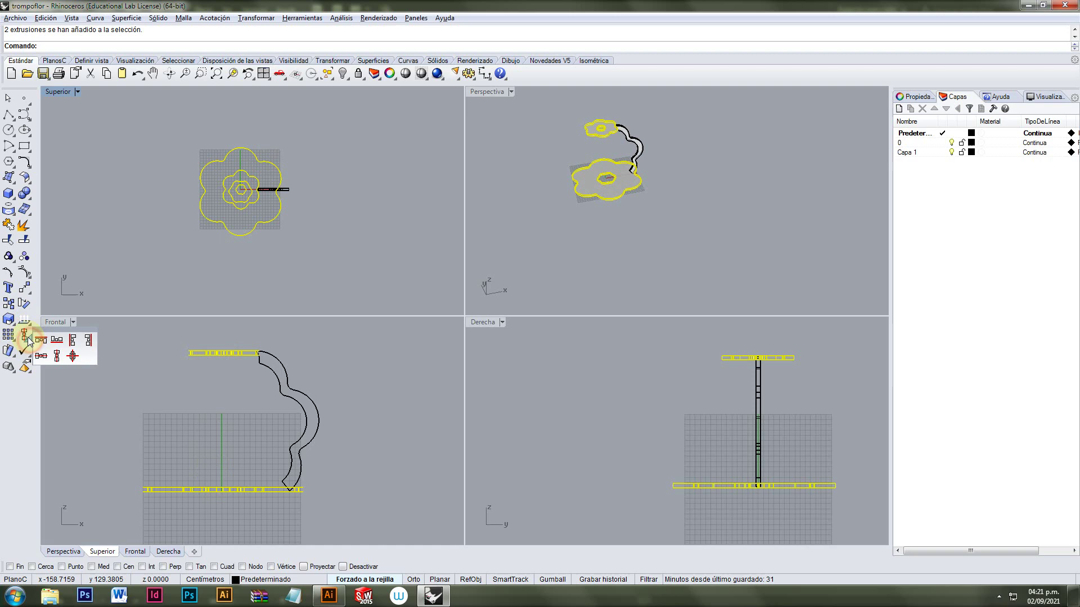
{"action": "left_click", "coordinate": [73, 356]}
{"action": "scroll", "coordinate": [239, 193], "scroll_direction": "up", "scroll_amount": 8}
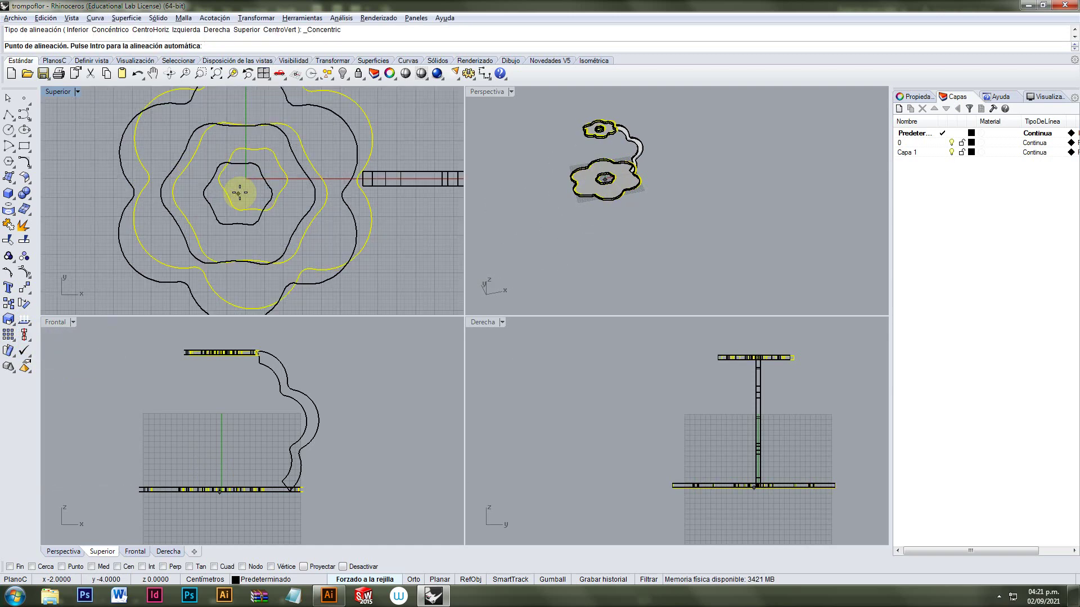
{"action": "left_click", "coordinate": [320, 501]}
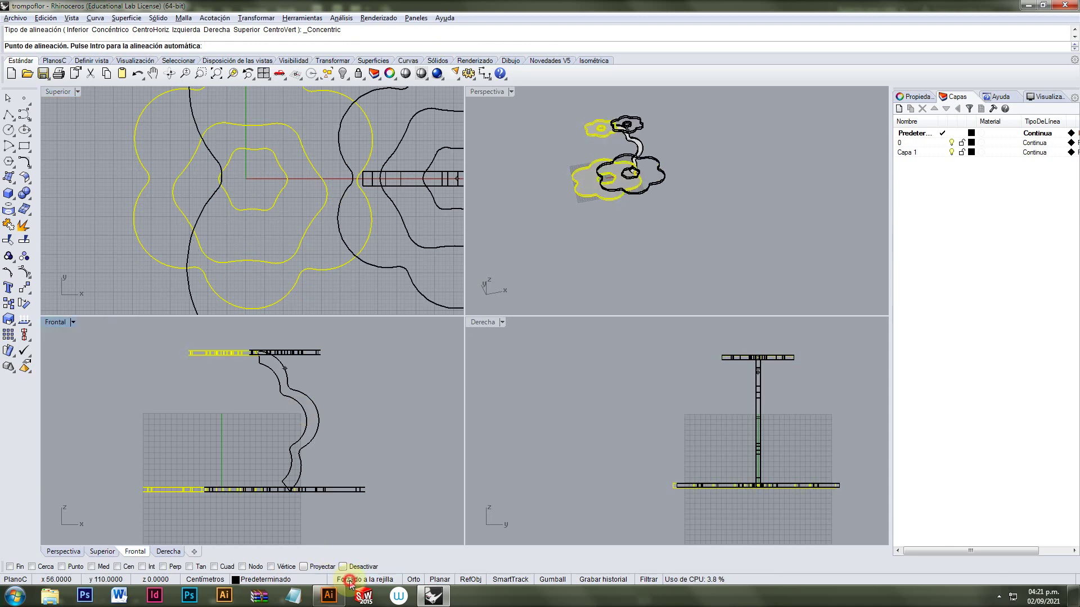
{"action": "left_click", "coordinate": [245, 178]}
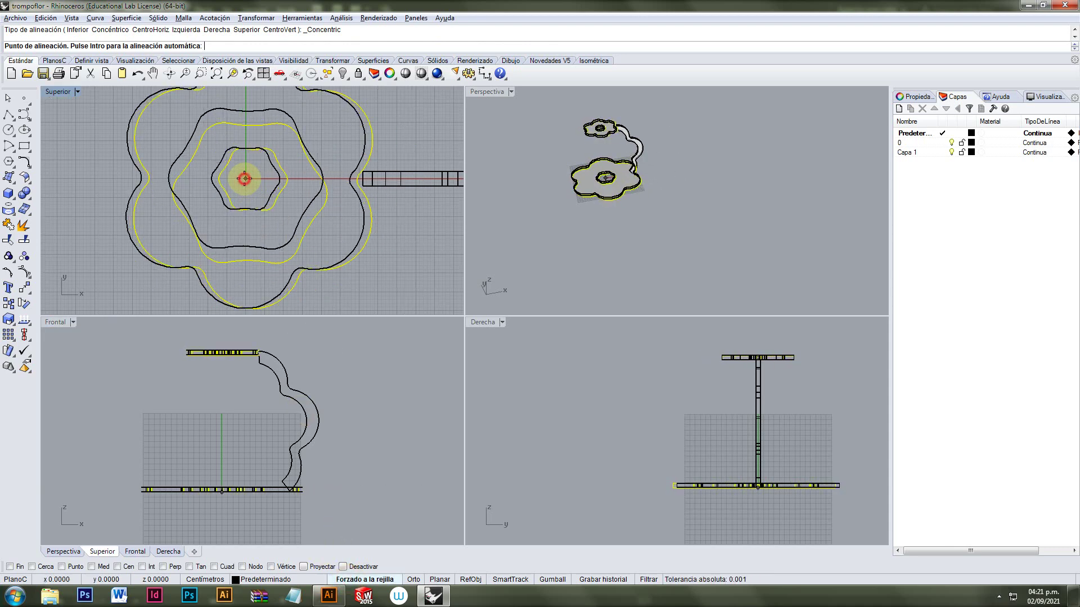
{"action": "left_click", "coordinate": [245, 178]}
{"action": "left_click", "coordinate": [348, 444]}
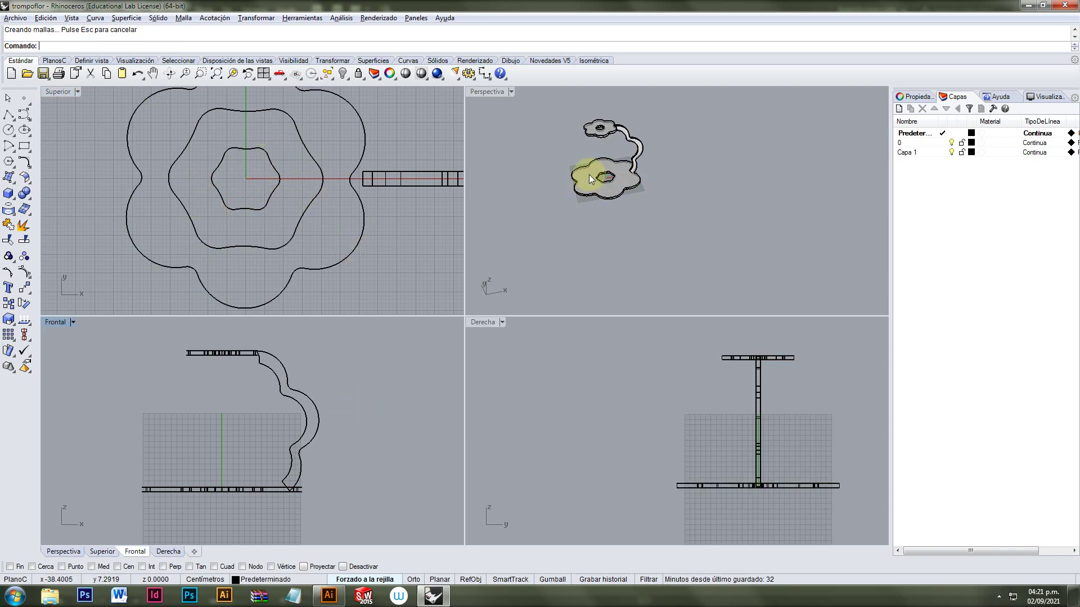
Step: Align the horizontal centres of both flowers and the wavy strip in the top view
{"action": "right_click_drag", "start_coordinate": [589, 179], "coordinate": [597, 228]}
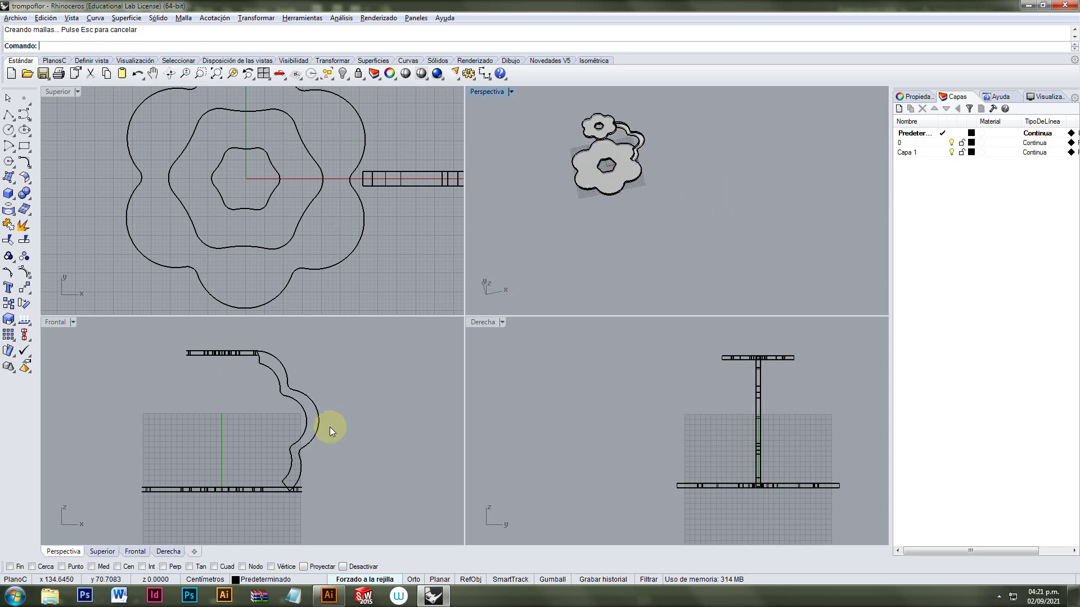
{"action": "scroll", "coordinate": [405, 203], "scroll_direction": "down", "scroll_amount": 4}
{"action": "right_click_drag", "start_coordinate": [397, 203], "coordinate": [287, 206]}
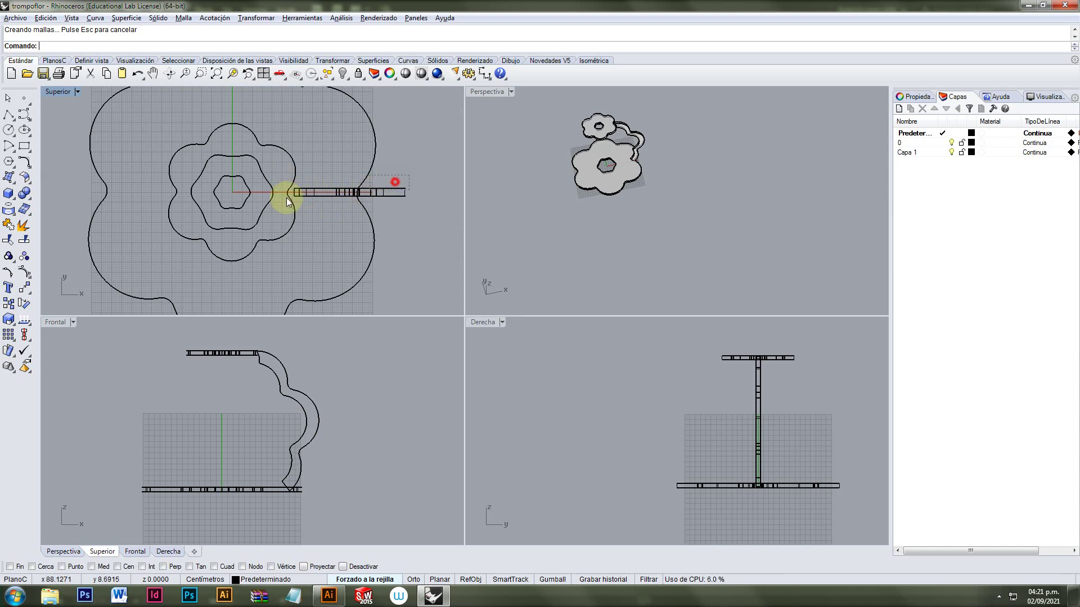
{"action": "key", "text": "ctrl+a"}
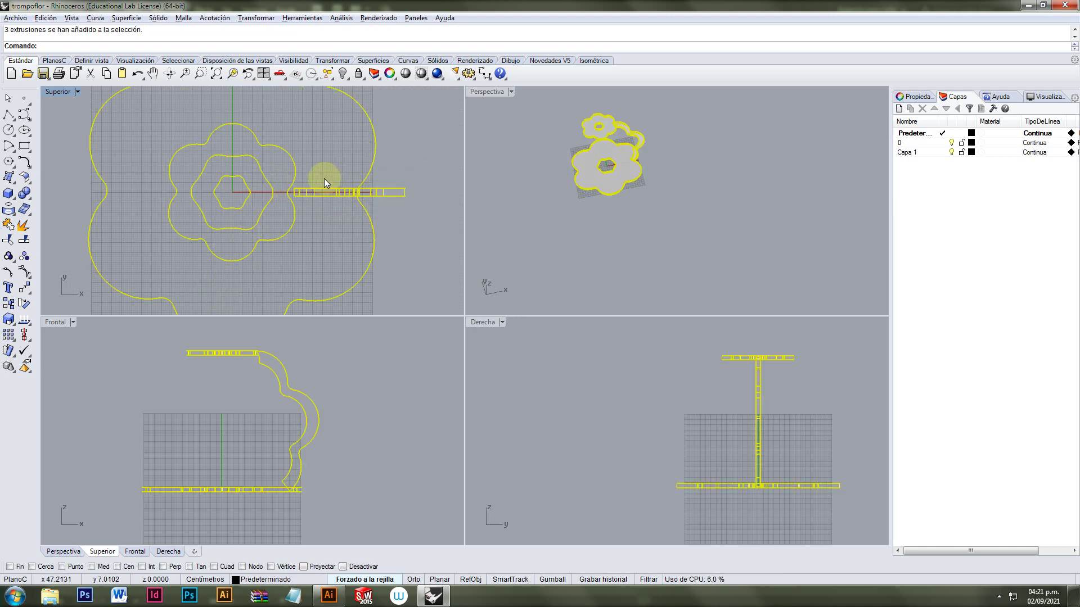
{"action": "left_click", "coordinate": [24, 335]}
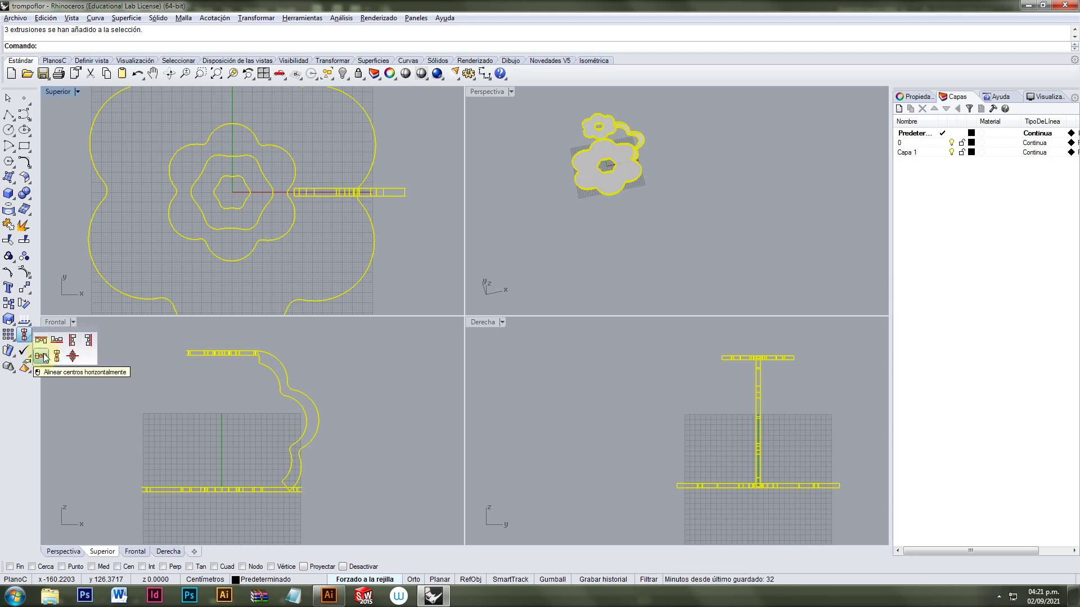
{"action": "left_click", "coordinate": [43, 358]}
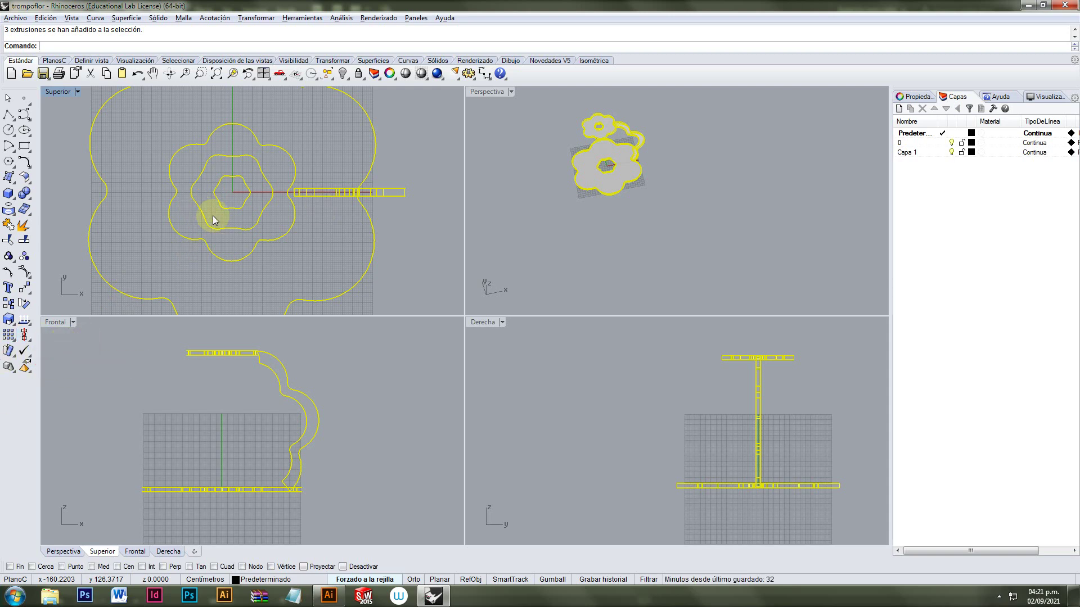
{"action": "key", "text": "Return"}
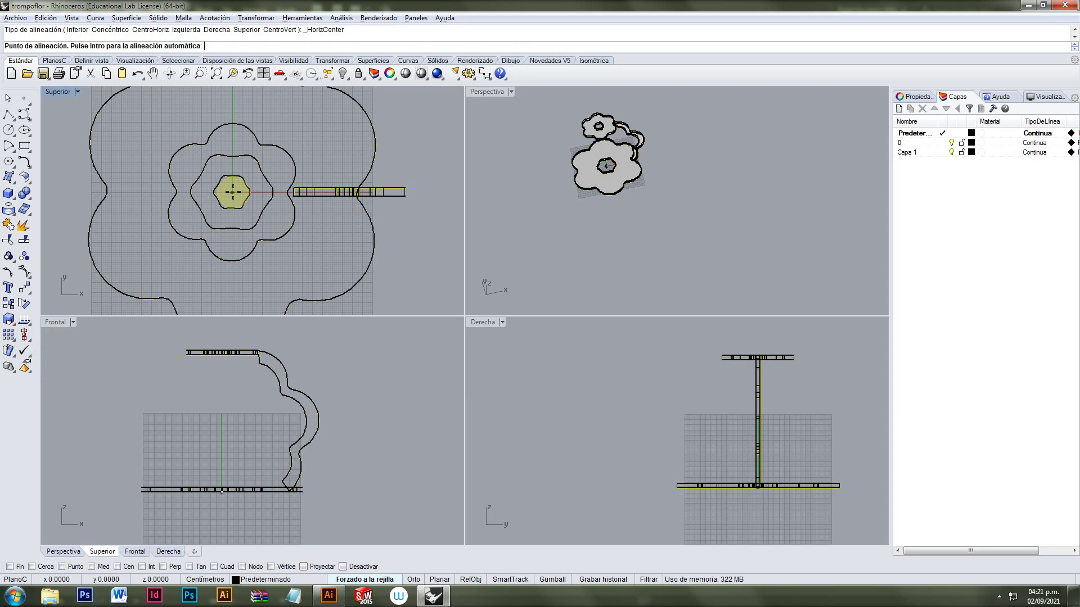
{"action": "key", "text": "Return"}
{"action": "left_click", "coordinate": [420, 171]}
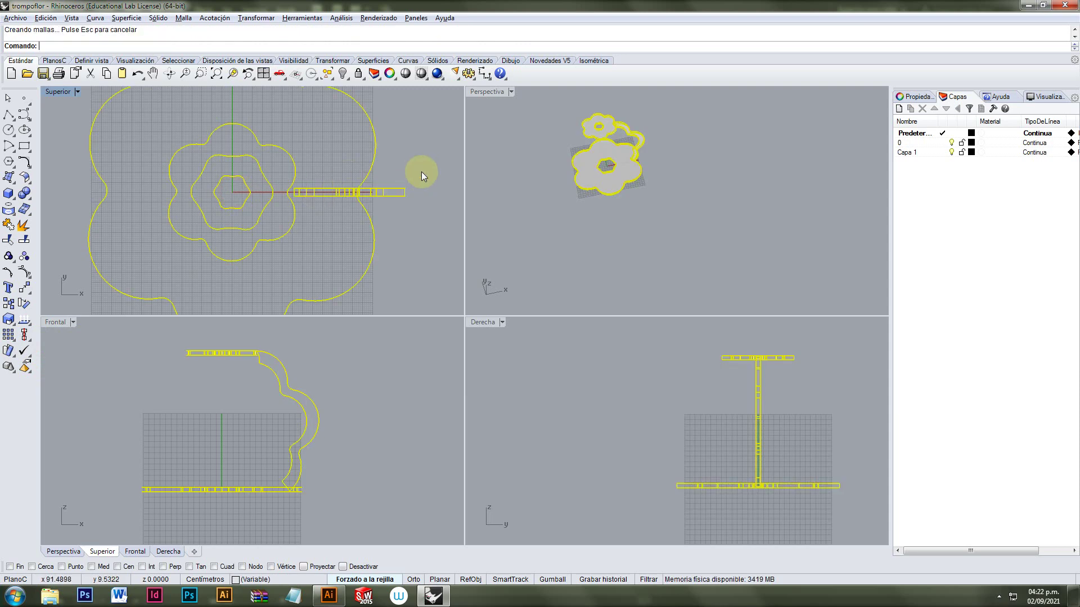
Step: Move the wavy strip slightly inward along the X axis in the top view so its inner end meets the small flower
{"action": "left_click", "coordinate": [380, 197]}
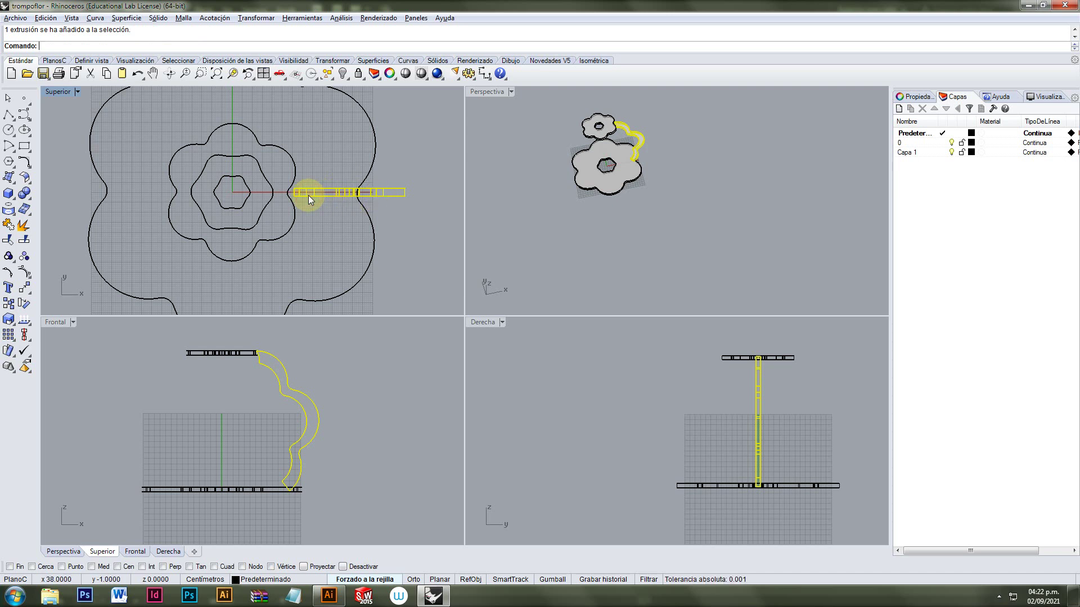
{"action": "left_click_drag", "start_coordinate": [305, 195], "coordinate": [300, 195]}
{"action": "left_click", "coordinate": [528, 233]}
{"action": "right_click_drag", "start_coordinate": [629, 222], "coordinate": [570, 207]}
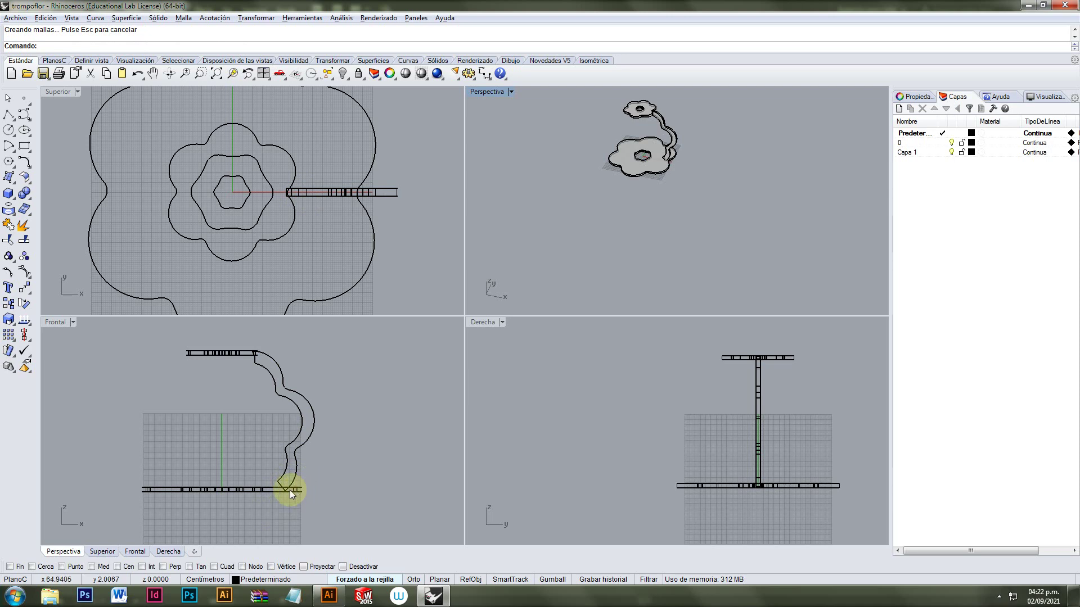
Step: Rotate the strip about 9.3° inward around its lower end in the front view and move it outward to the large flower's edge
{"action": "left_click", "coordinate": [24, 305]}
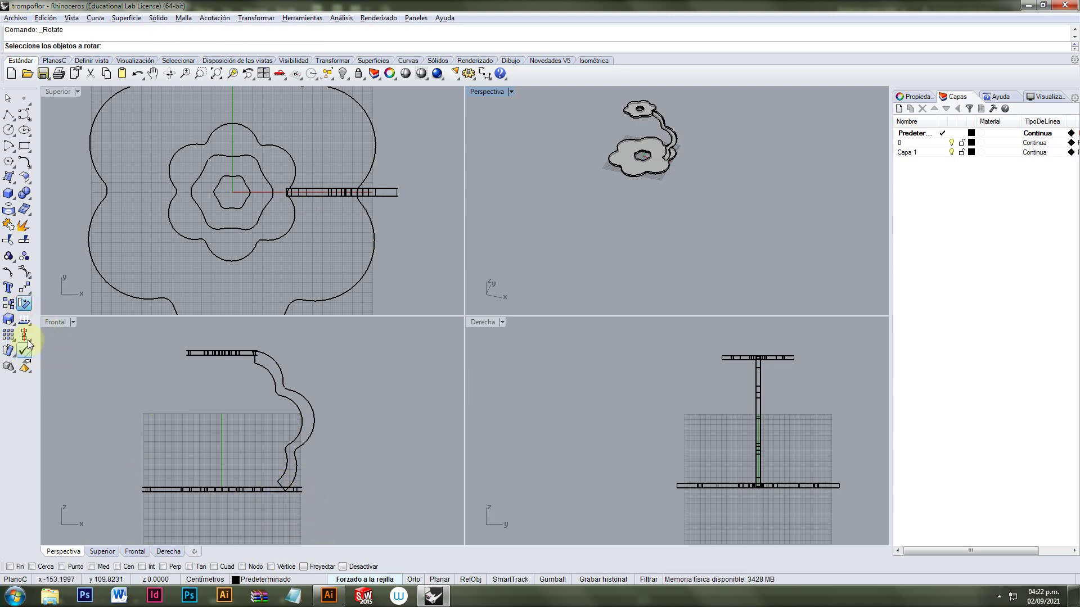
{"action": "left_click", "coordinate": [302, 436]}
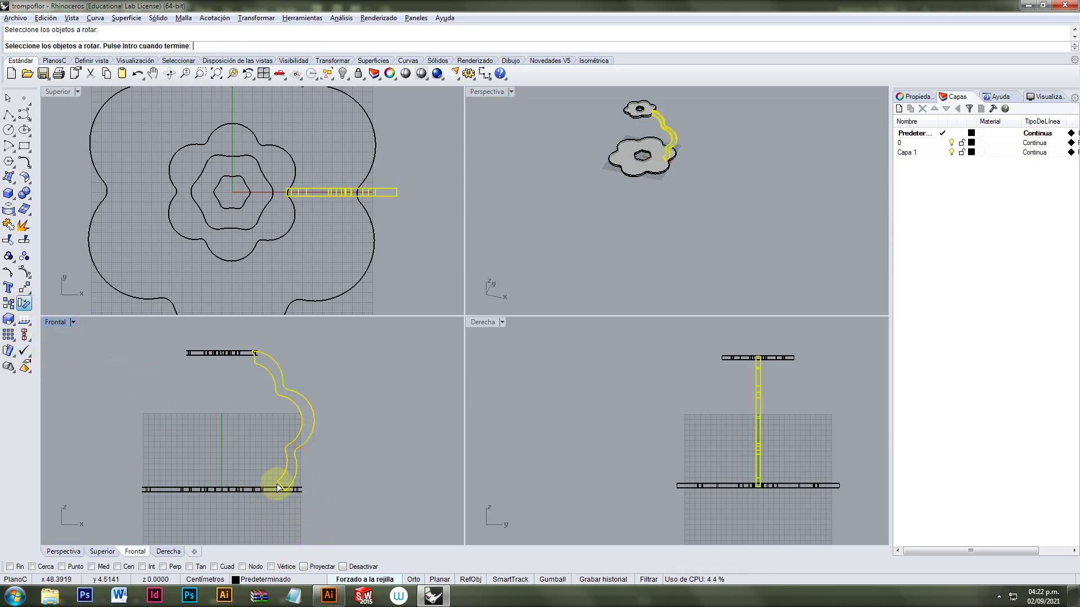
{"action": "key", "text": "Return"}
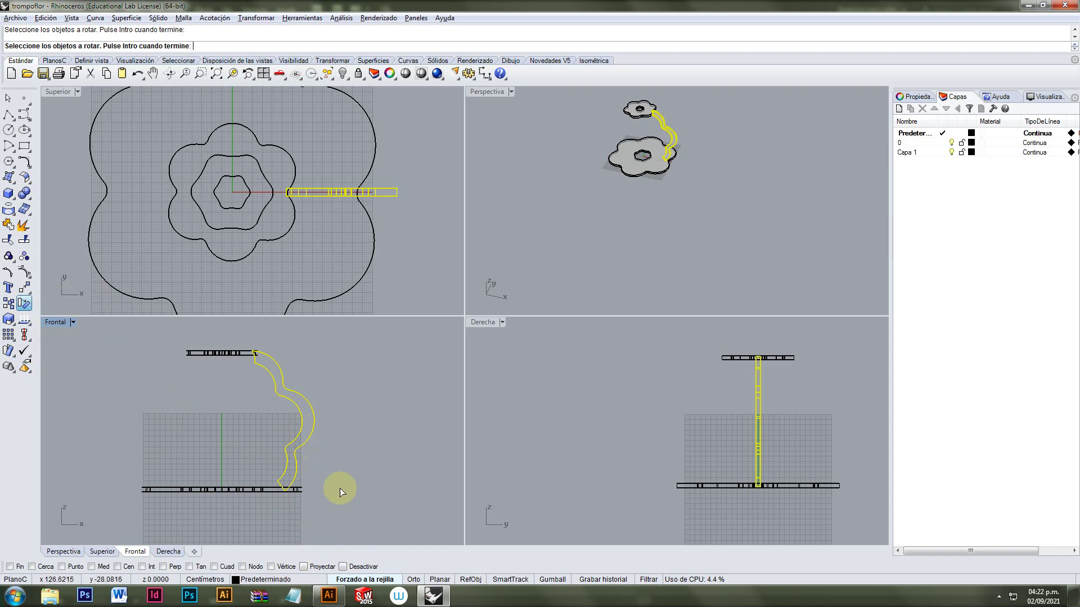
{"action": "left_click", "coordinate": [278, 485]}
{"action": "left_click", "coordinate": [349, 480]}
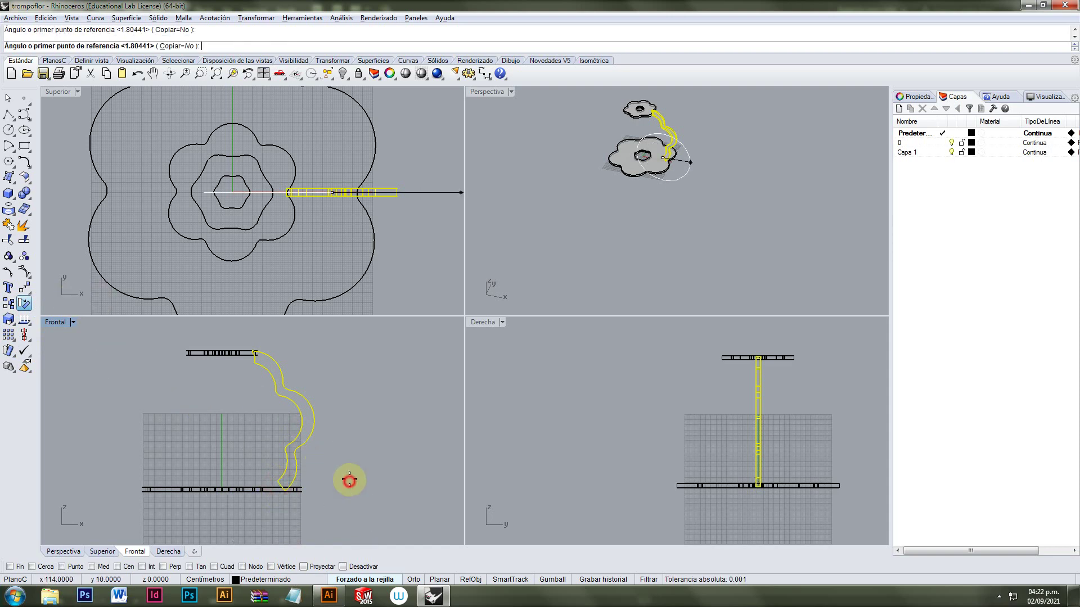
{"action": "key", "text": "Escape"}
{"action": "key", "text": "Escape"}
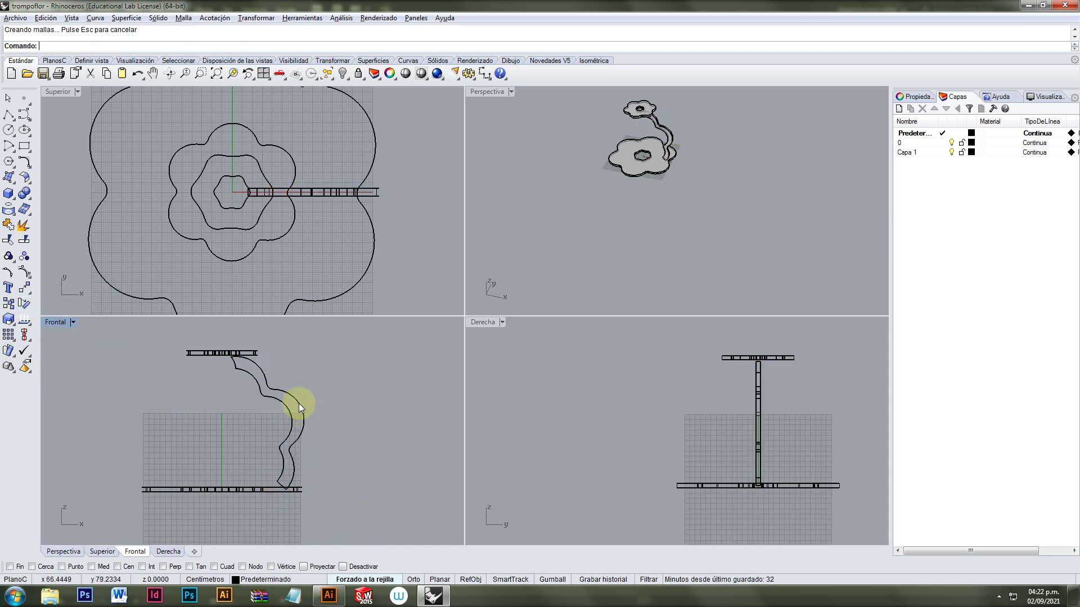
{"action": "left_click_drag", "start_coordinate": [302, 403], "coordinate": [327, 401]}
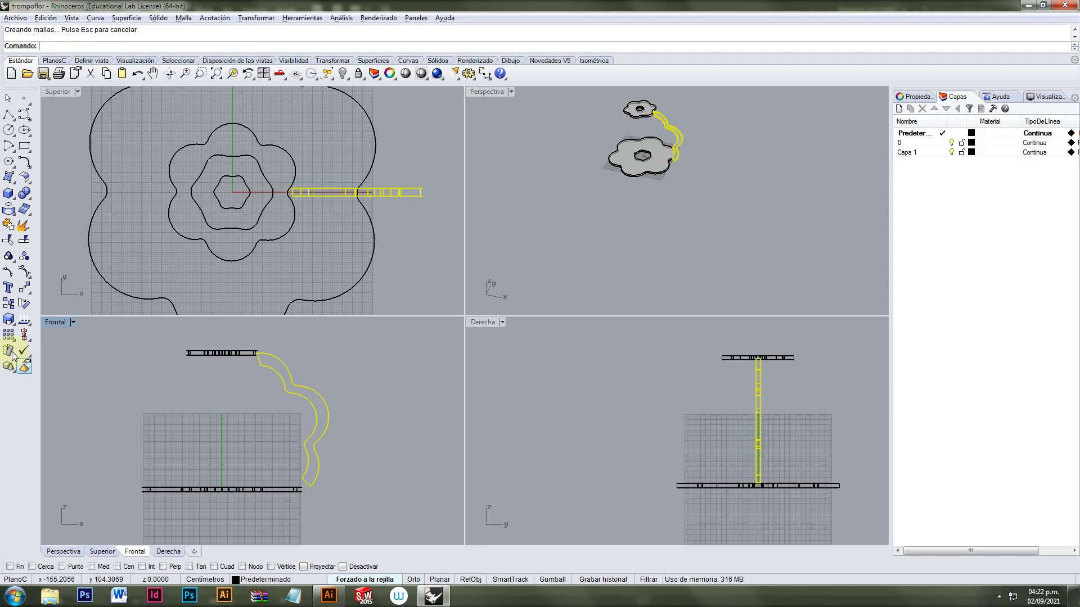
Step: Rotate the strip about 3.3° outward around its lower end and move it inward to bridge the edges of both flowers
{"action": "left_click", "coordinate": [24, 304]}
{"action": "left_click", "coordinate": [302, 476]}
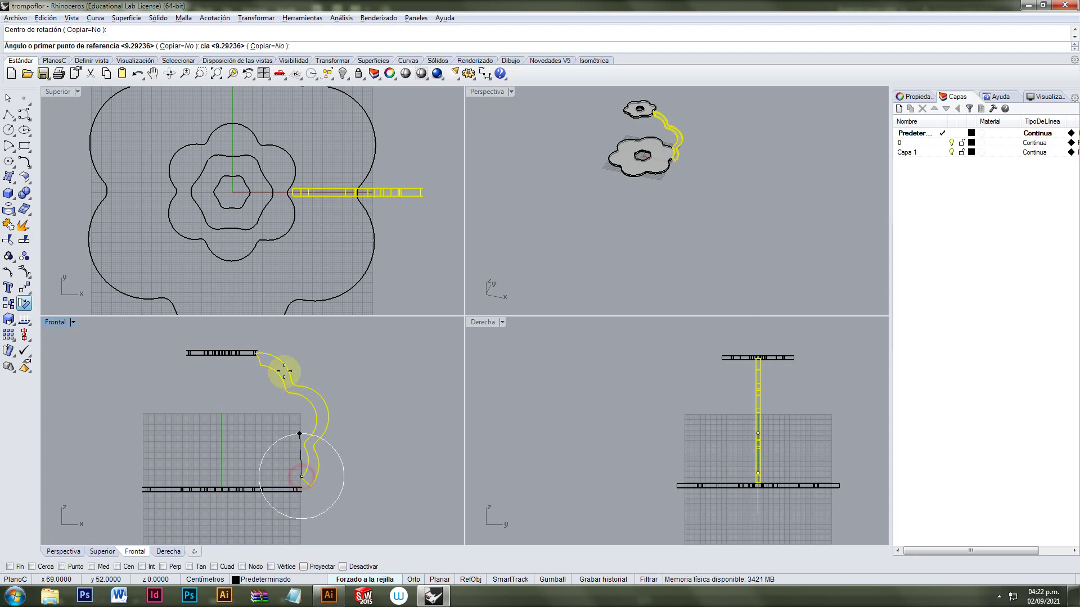
{"action": "left_click", "coordinate": [285, 366]}
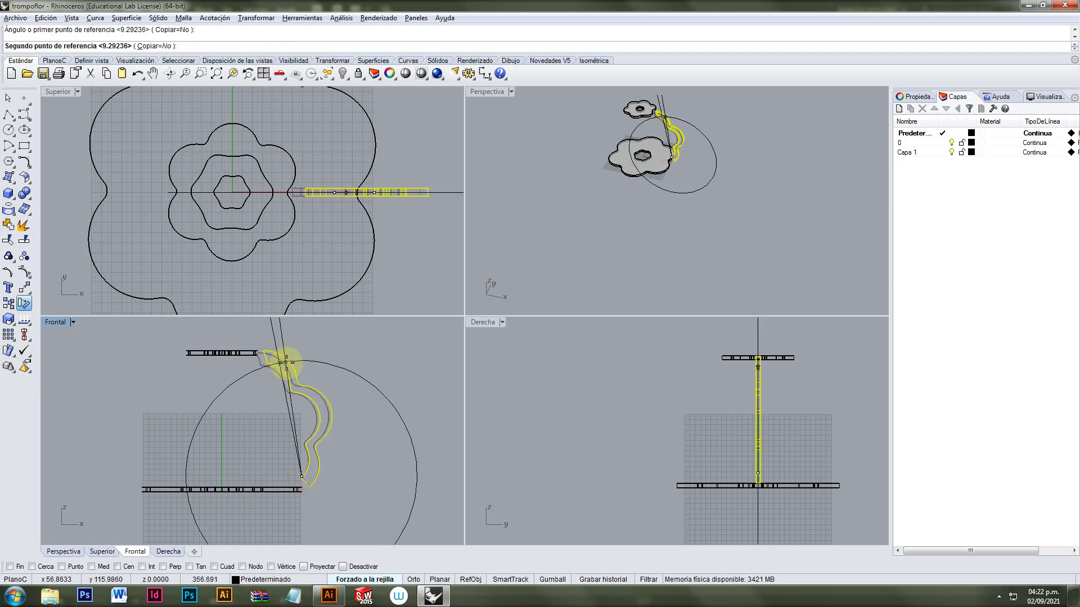
{"action": "left_click", "coordinate": [285, 362]}
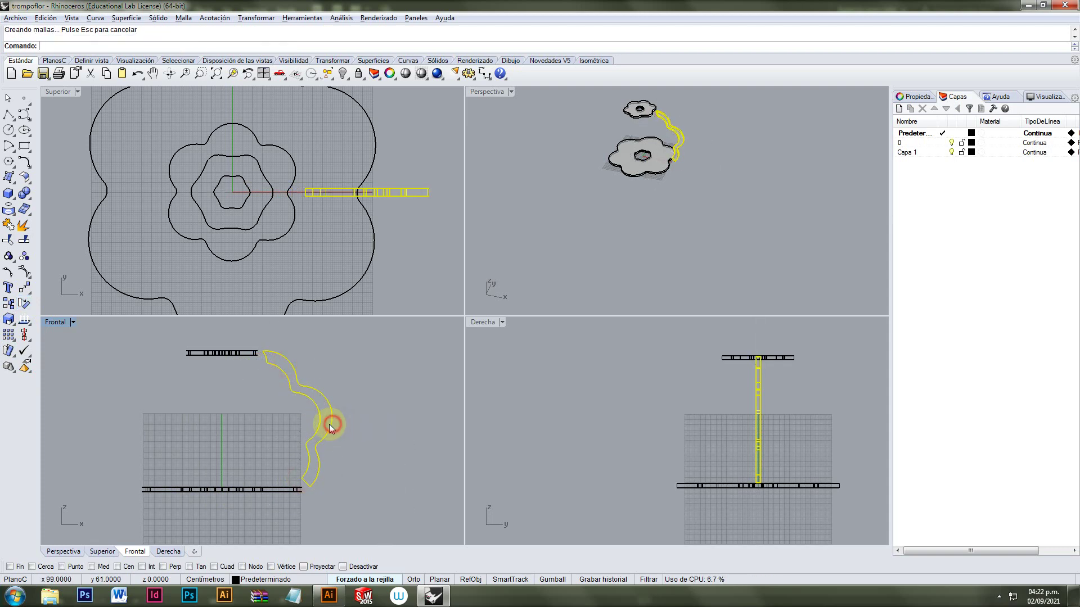
{"action": "left_click_drag", "start_coordinate": [332, 424], "coordinate": [325, 424]}
{"action": "left_click", "coordinate": [388, 422]}
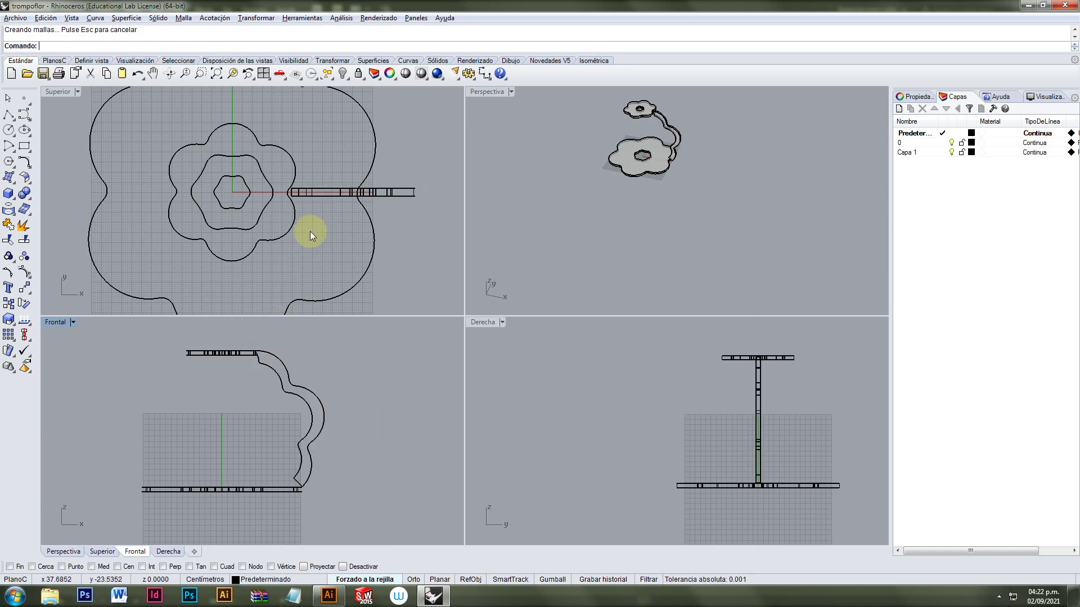
{"action": "scroll", "coordinate": [310, 228], "scroll_direction": "down", "scroll_amount": 3}
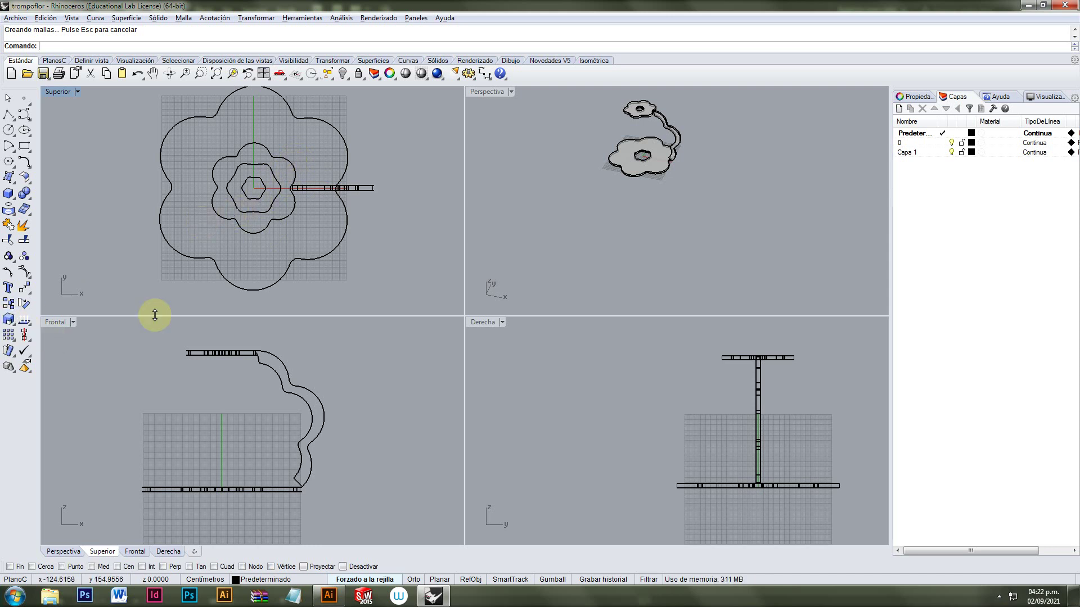
{"action": "left_click", "coordinate": [13, 325]}
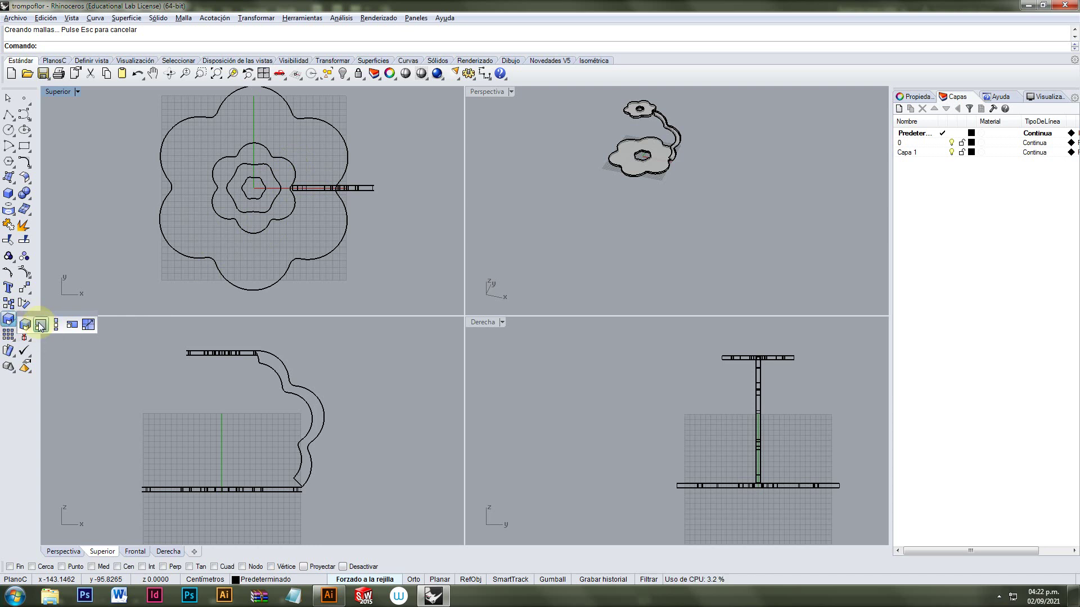
{"action": "left_click", "coordinate": [40, 325]}
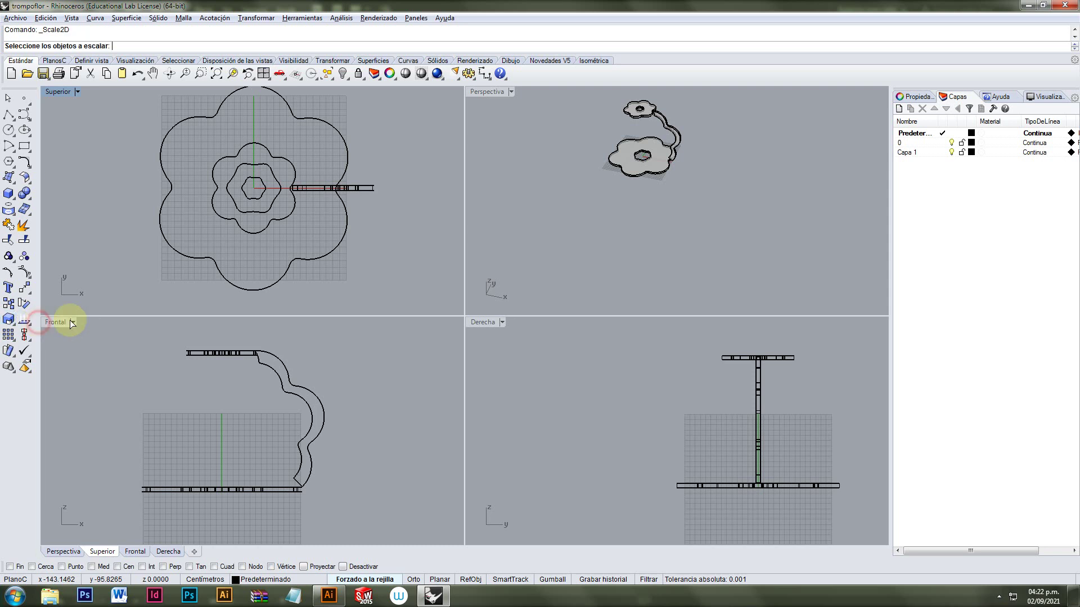
{"action": "left_click", "coordinate": [278, 221]}
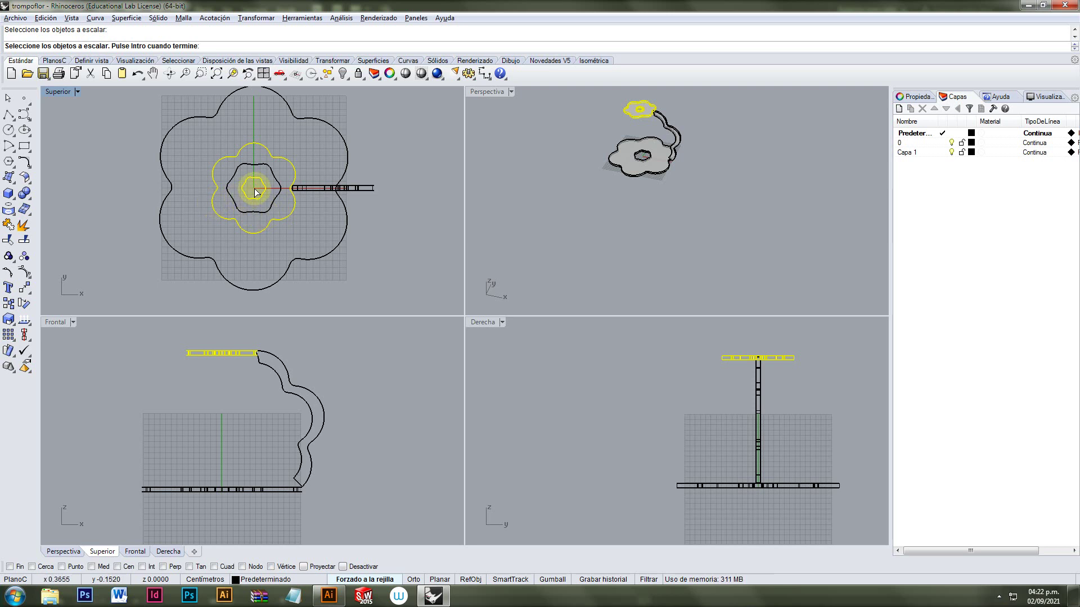
{"action": "left_click", "coordinate": [8, 99]}
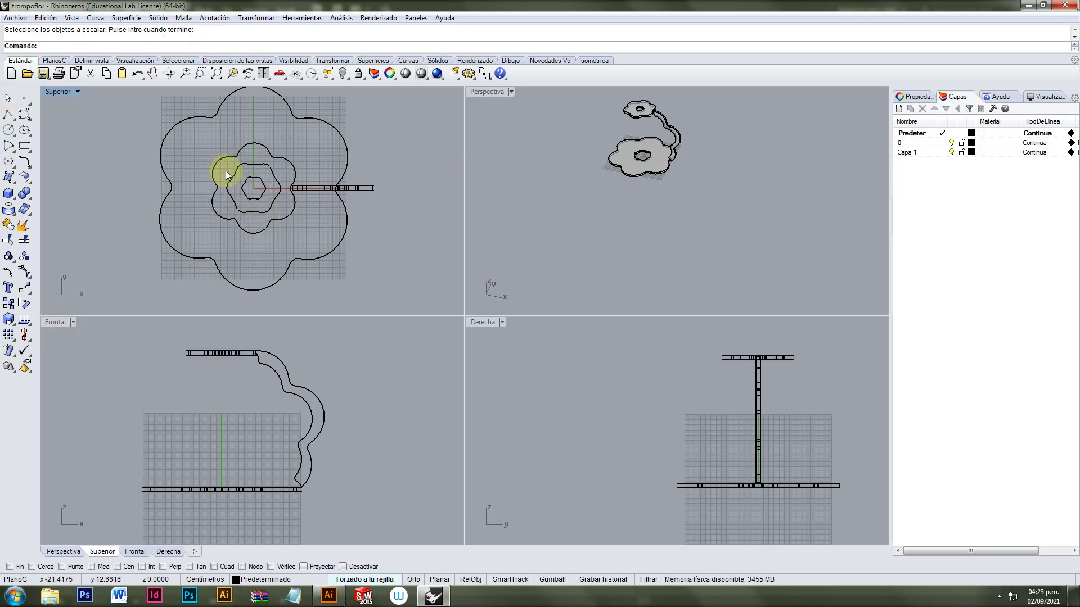
Step: Try to resize the small flower in the top view with a 2D scale about the origin, taking reference points 40 cm away
{"action": "left_click", "coordinate": [288, 161]}
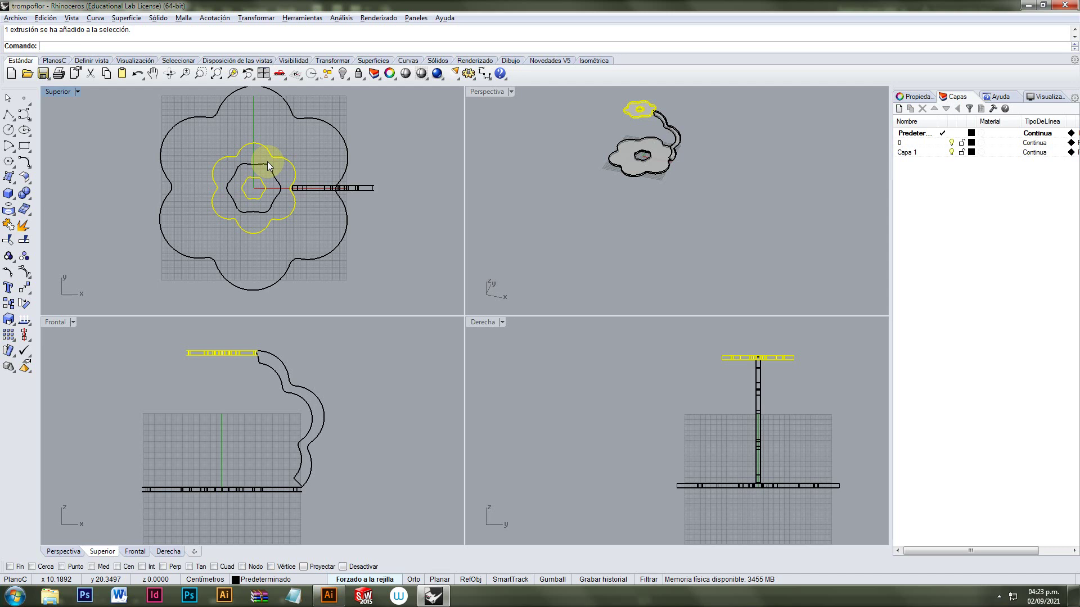
{"action": "left_click", "coordinate": [14, 326]}
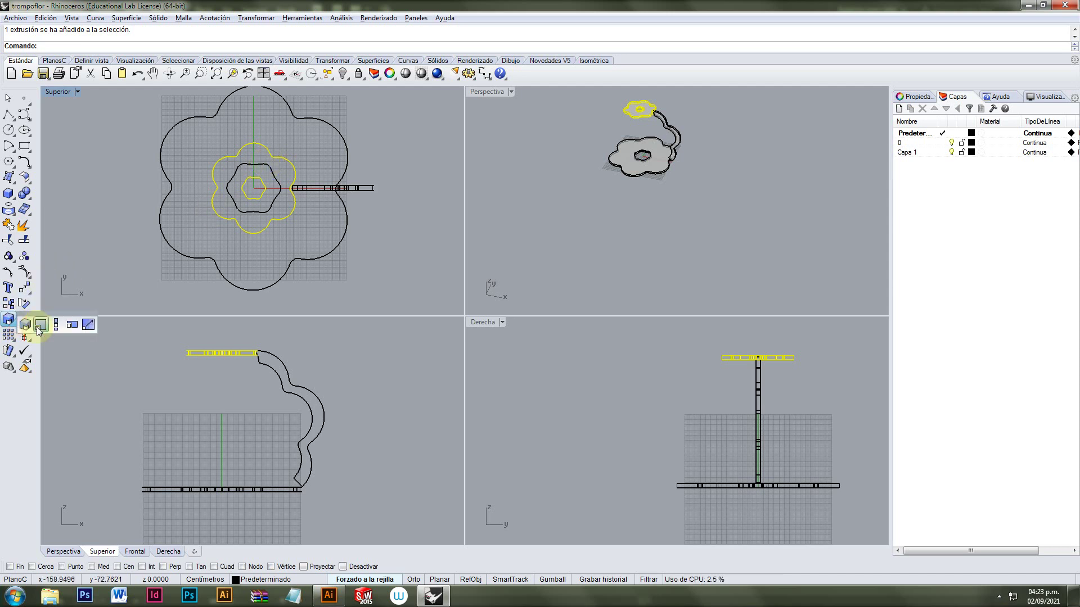
{"action": "left_click", "coordinate": [69, 322]}
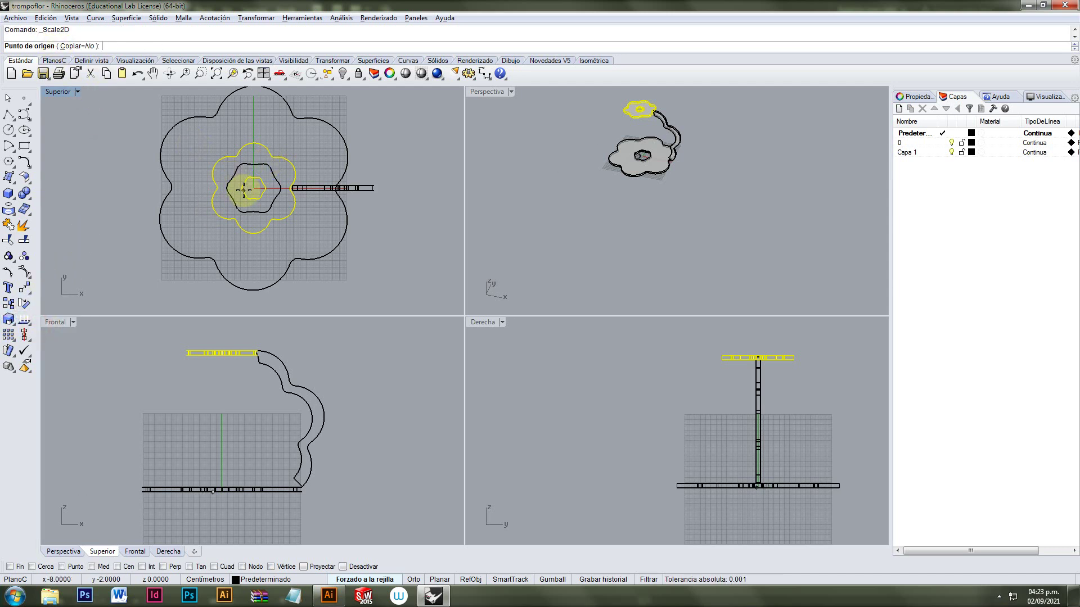
{"action": "scroll", "coordinate": [234, 177], "scroll_direction": "up", "scroll_amount": 1}
{"action": "scroll", "coordinate": [254, 188], "scroll_direction": "up", "scroll_amount": 2}
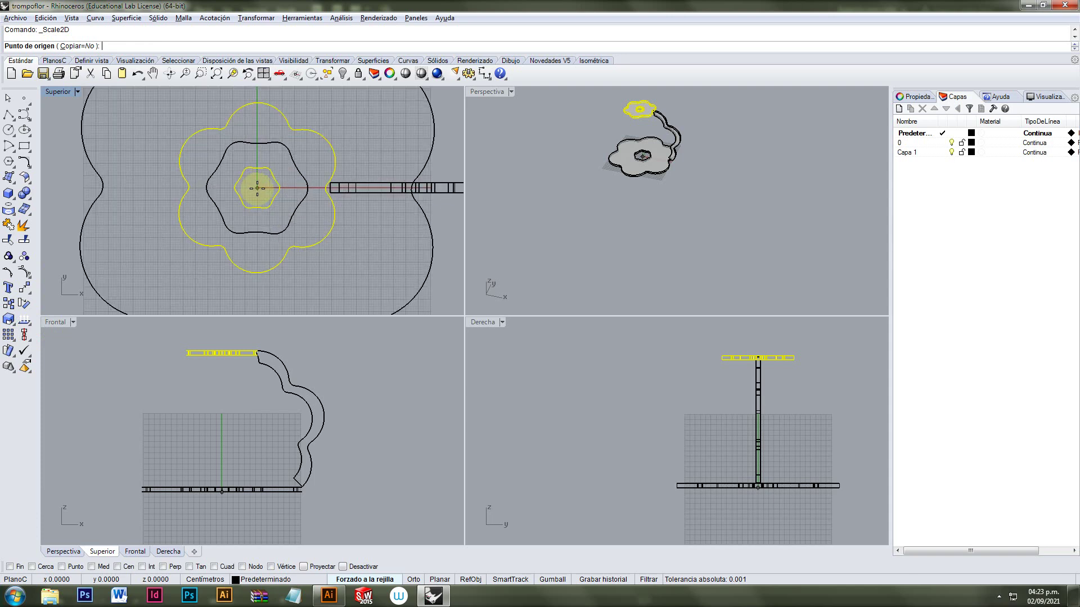
{"action": "left_click", "coordinate": [257, 188]}
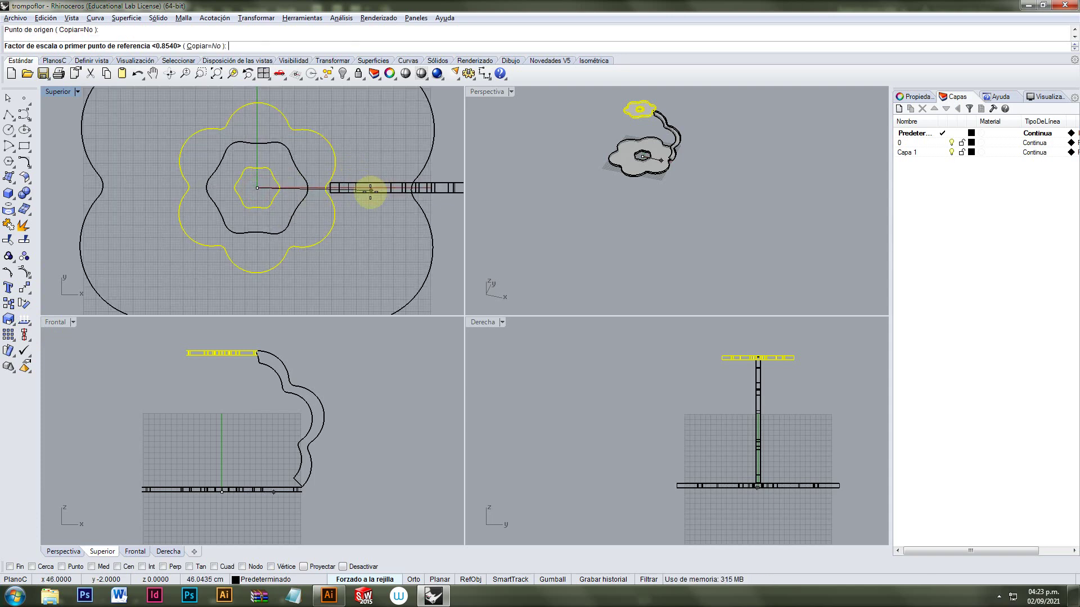
{"action": "left_click", "coordinate": [263, 287]}
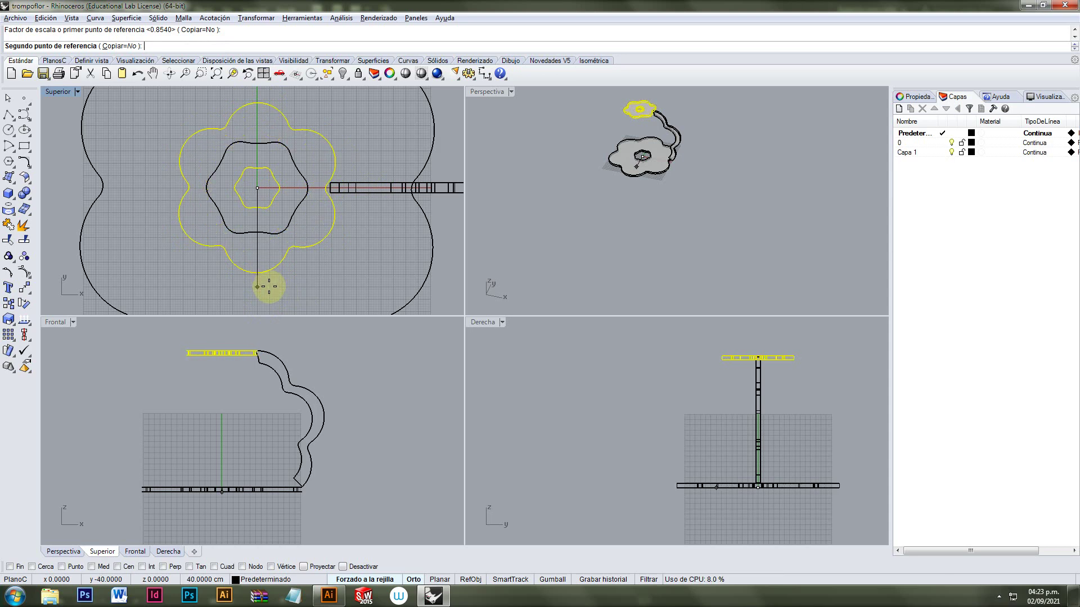
{"action": "left_click", "coordinate": [269, 286]}
{"action": "scroll", "coordinate": [367, 251], "scroll_direction": "down", "scroll_amount": 3}
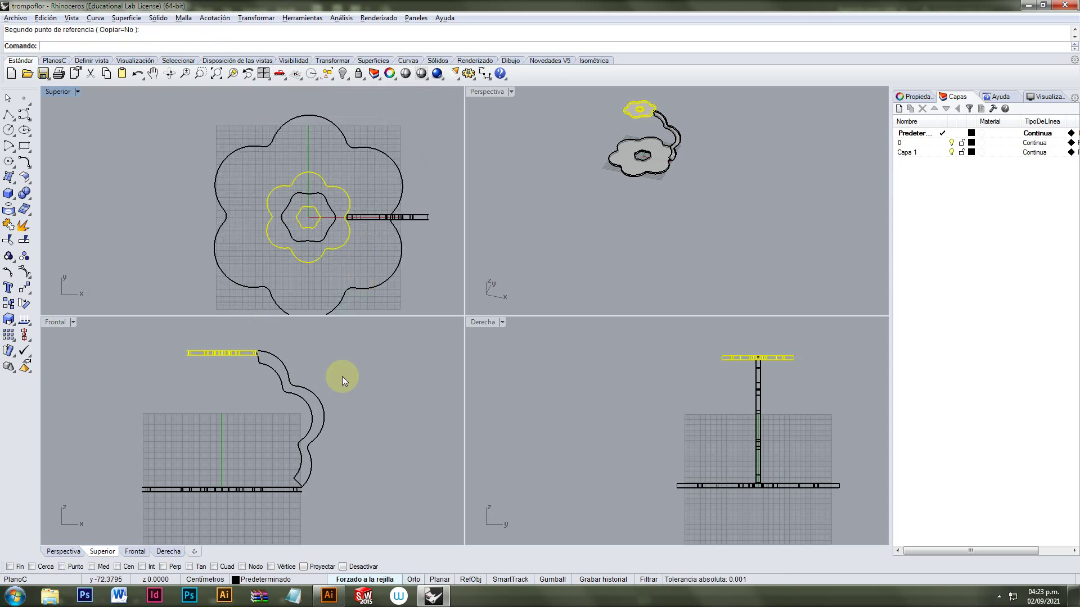
{"action": "left_click", "coordinate": [325, 398]}
{"action": "left_click", "coordinate": [333, 391]}
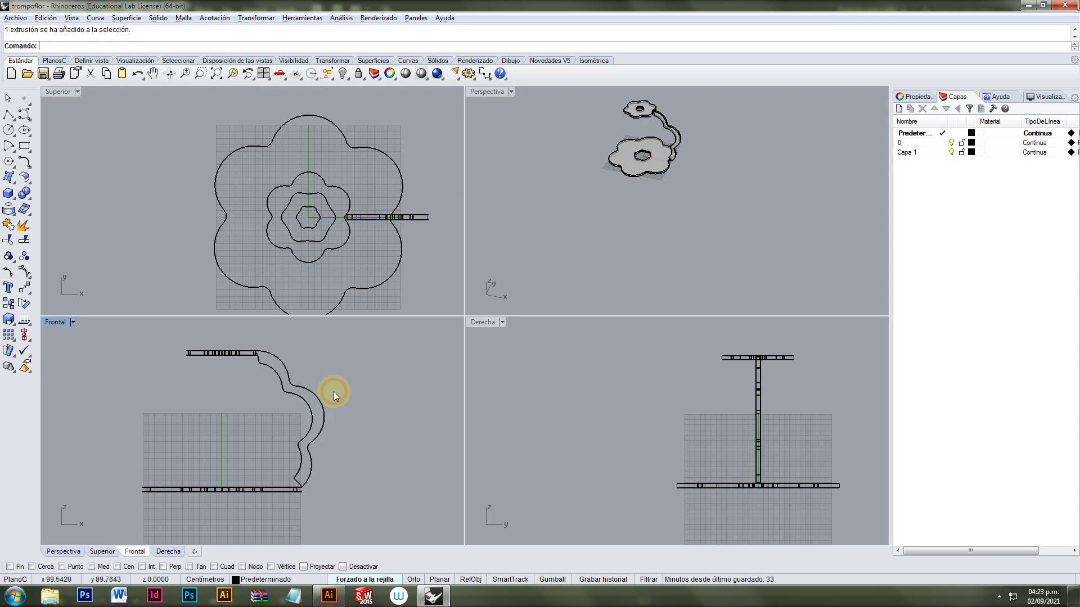
Step: Toggle the visibility of layers 0 and Capa 1 to check whether they hold any of the parts
{"action": "left_click", "coordinate": [321, 273]}
{"action": "scroll", "coordinate": [306, 261], "scroll_direction": "down", "scroll_amount": 2}
{"action": "right_click_drag", "start_coordinate": [303, 250], "coordinate": [280, 248]}
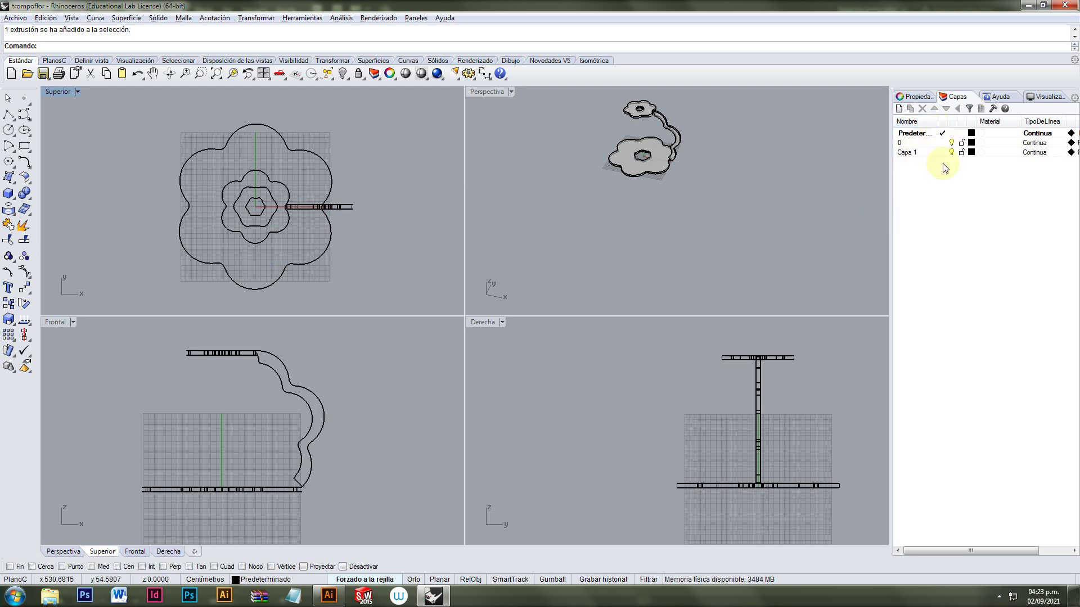
{"action": "left_click", "coordinate": [954, 146]}
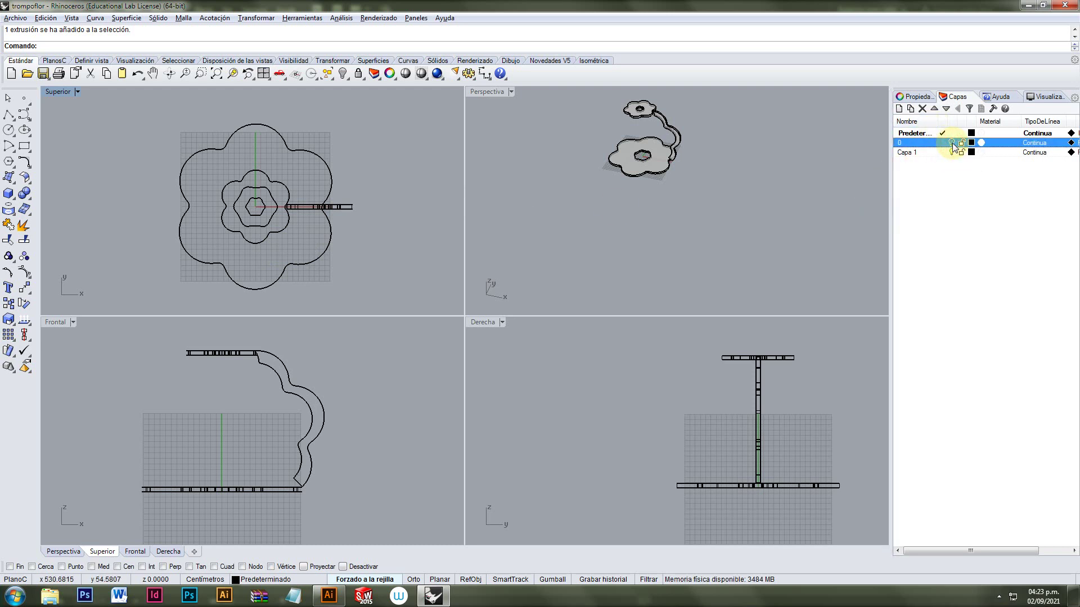
{"action": "left_click", "coordinate": [952, 144]}
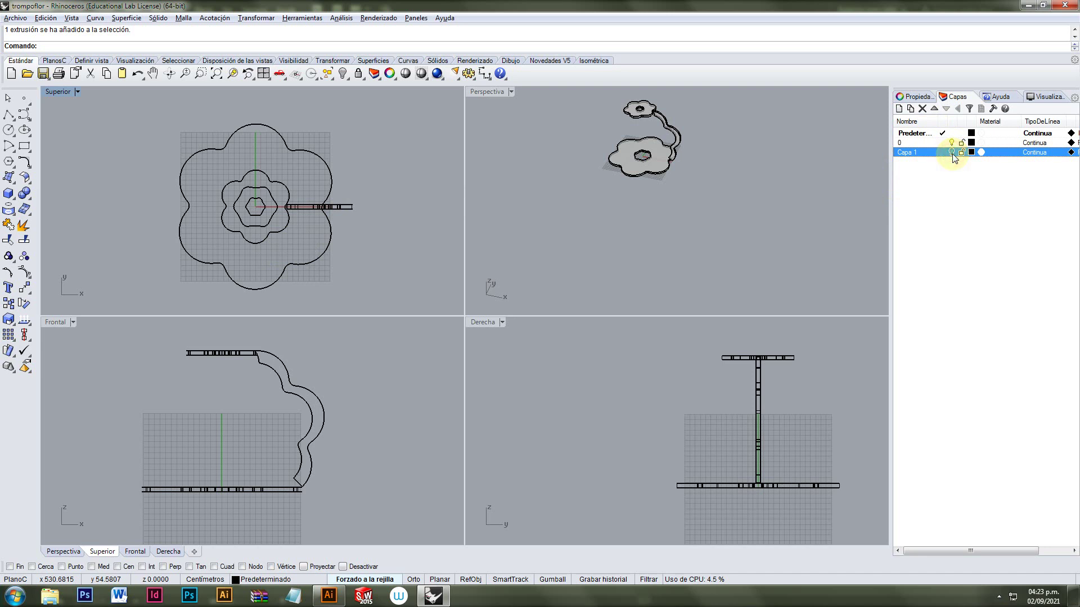
{"action": "left_click", "coordinate": [952, 152]}
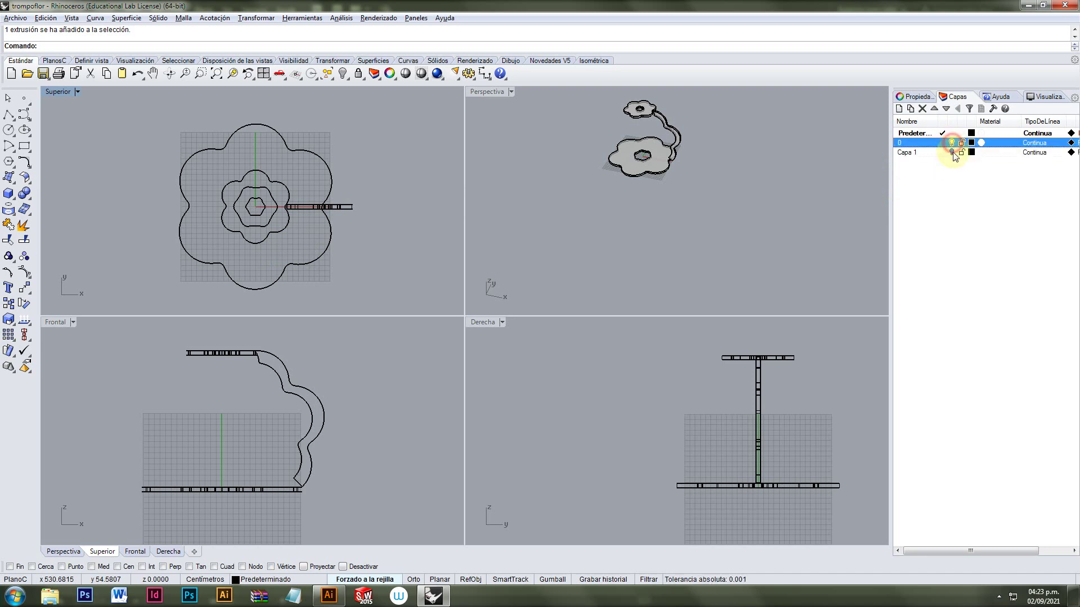
Step: Create five new layers, Capa 01 to Capa 05
{"action": "left_click", "coordinate": [899, 108]}
{"action": "left_click", "coordinate": [899, 108]}
{"action": "left_click", "coordinate": [899, 109]}
{"action": "left_click", "coordinate": [899, 109]}
{"action": "left_click", "coordinate": [899, 109]}
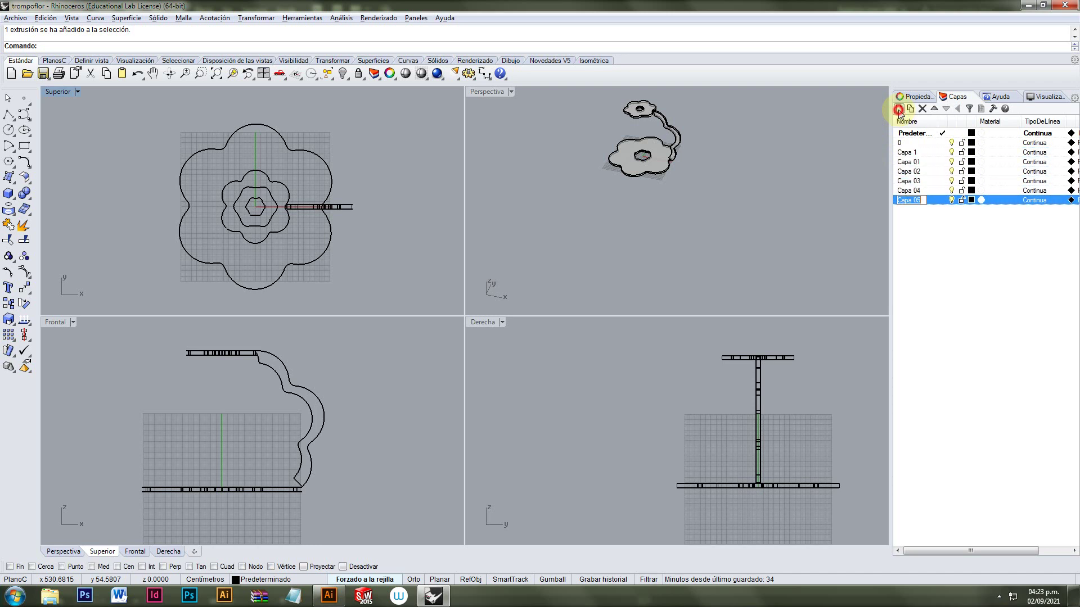
Step: Rename layer 0 as base, Capa 1 as basearriba and Capa 01 as palitos
{"action": "double_click", "coordinate": [904, 144]}
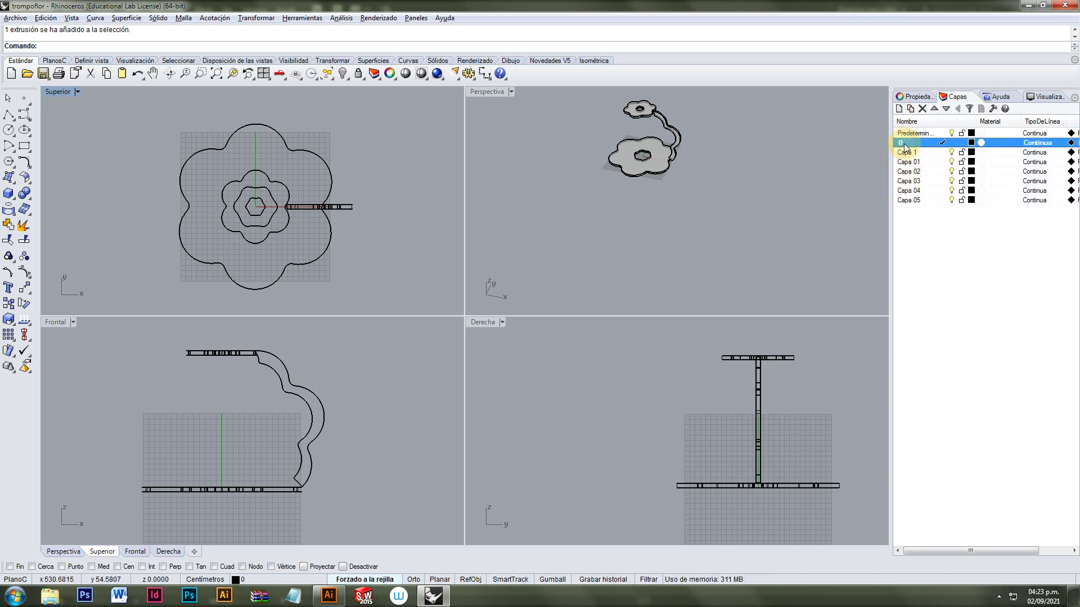
{"action": "left_click", "coordinate": [912, 143]}
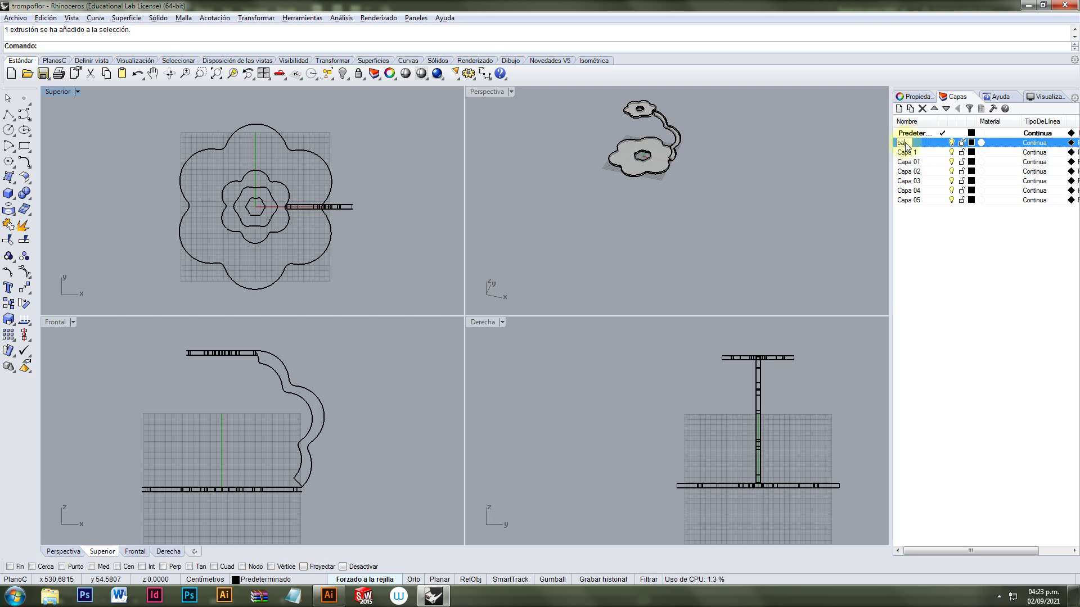
{"action": "left_click", "coordinate": [906, 153]}
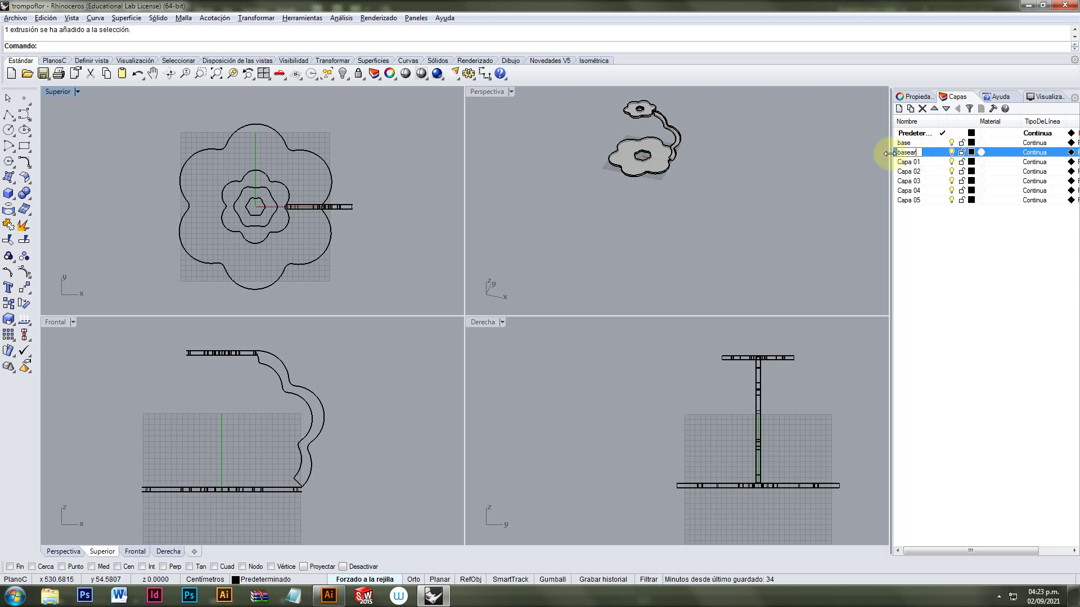
{"action": "left_click", "coordinate": [916, 161]}
{"action": "left_click", "coordinate": [913, 162]}
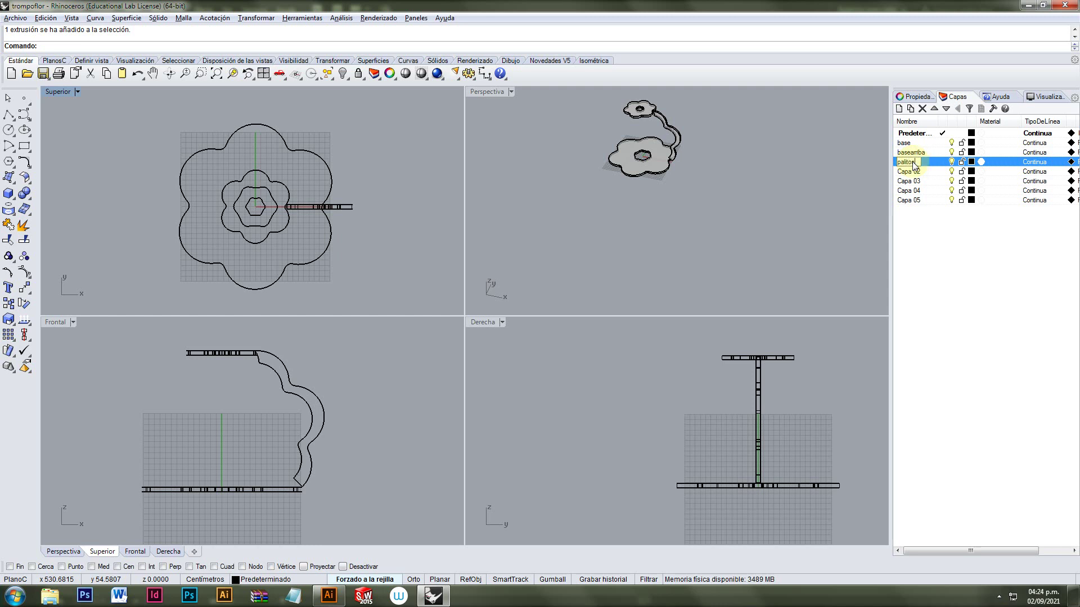
{"action": "left_click", "coordinate": [948, 261]}
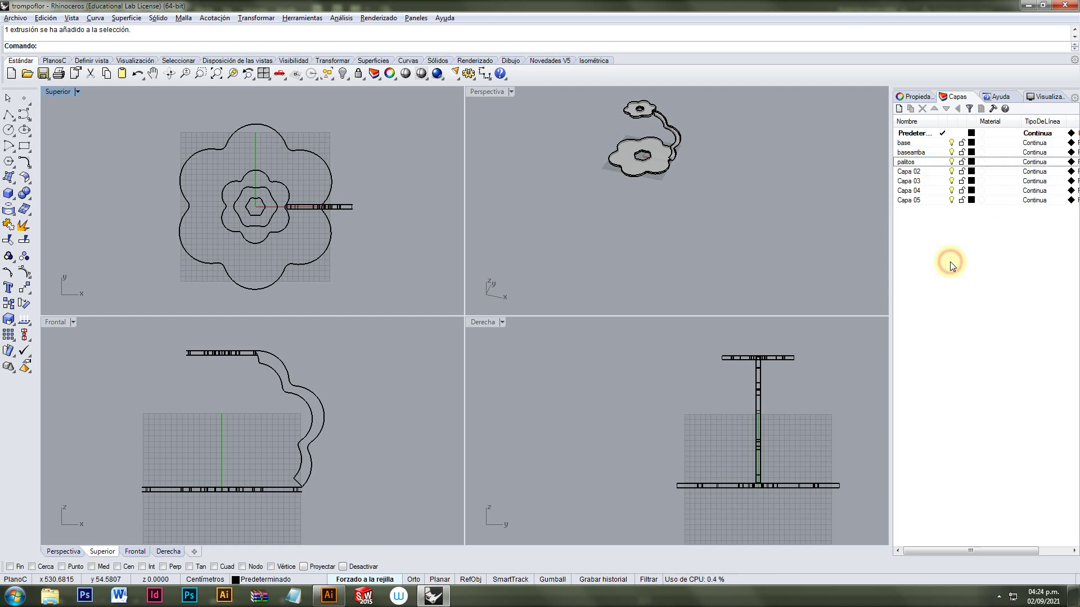
Step: Move the large flower to the base layer and set that layer's colour to bright green
{"action": "left_click", "coordinate": [325, 165]}
{"action": "left_click", "coordinate": [911, 146]}
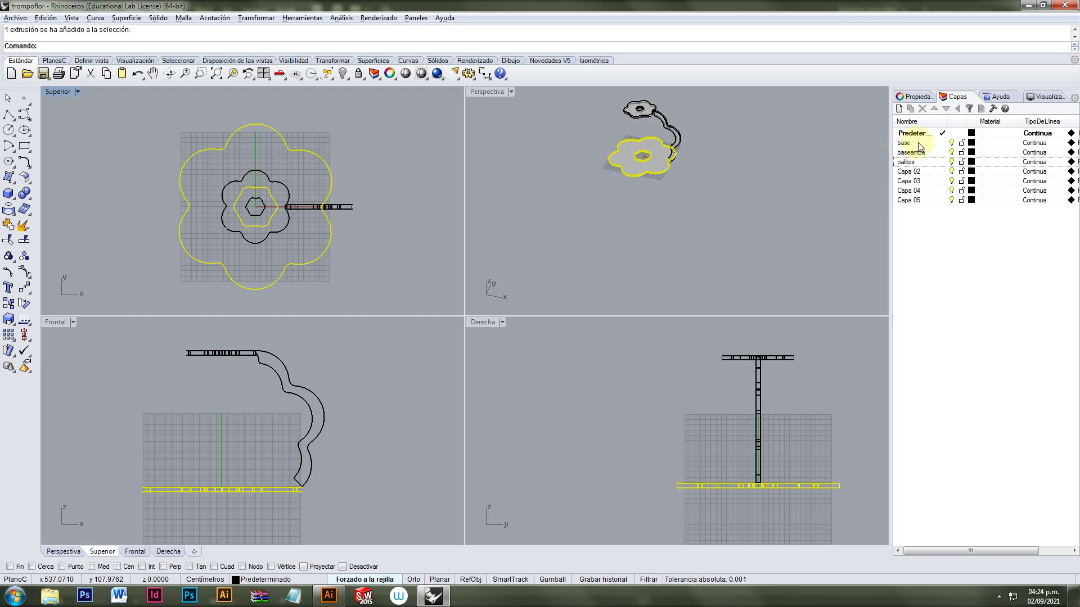
{"action": "right_click", "coordinate": [917, 148]}
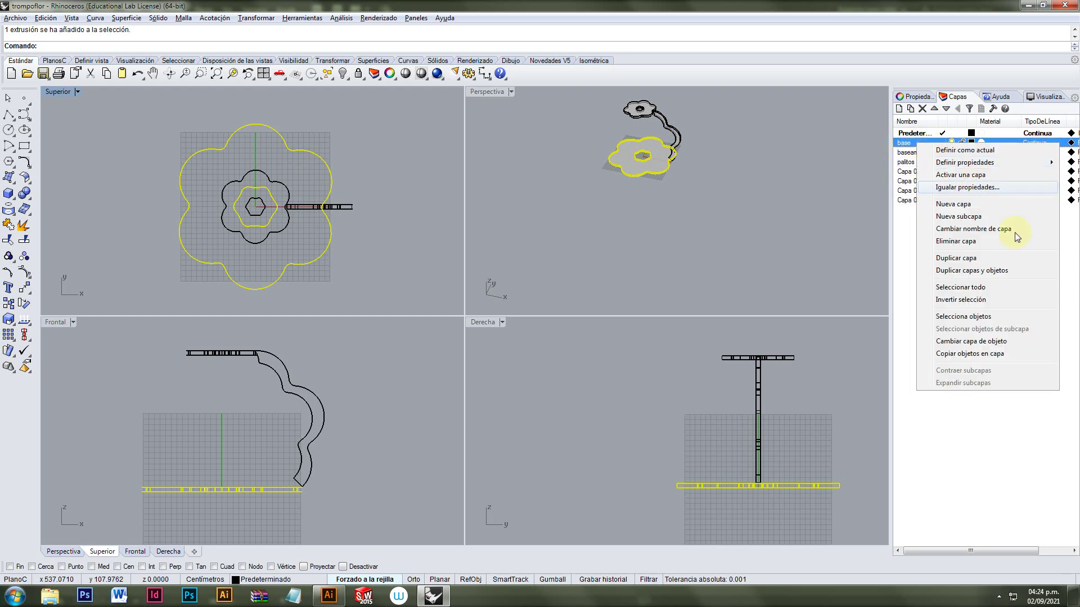
{"action": "left_click", "coordinate": [1002, 342]}
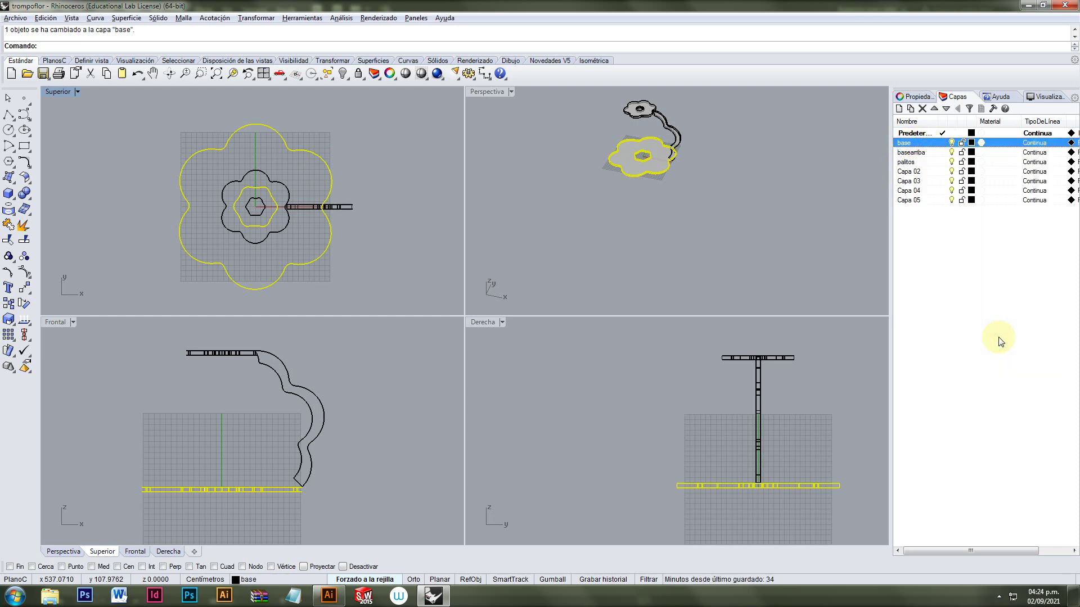
{"action": "left_click", "coordinate": [972, 145]}
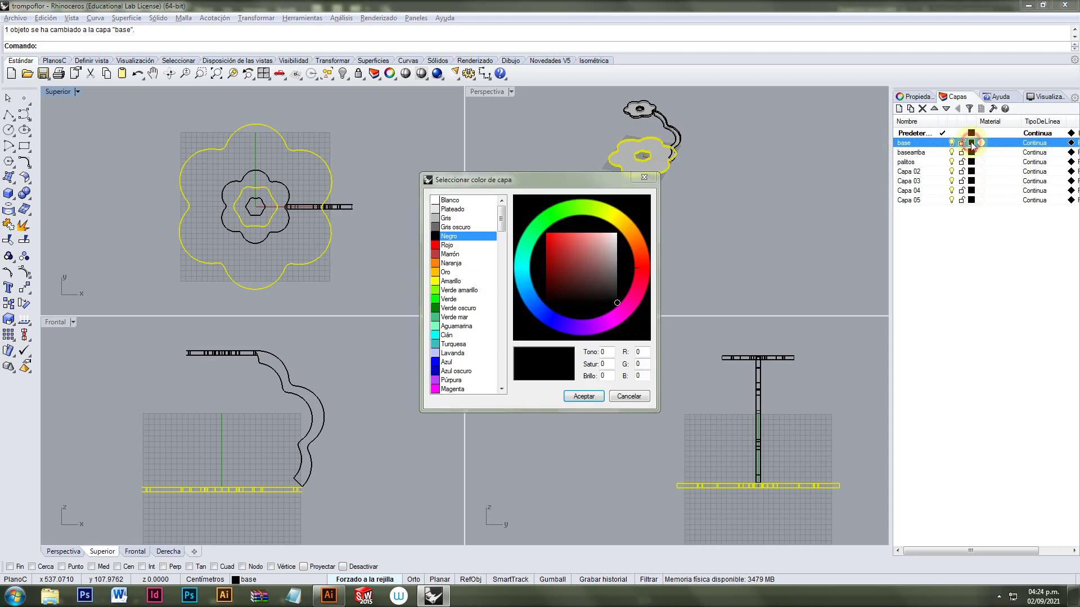
{"action": "left_click", "coordinate": [551, 217]}
{"action": "left_click", "coordinate": [583, 396]}
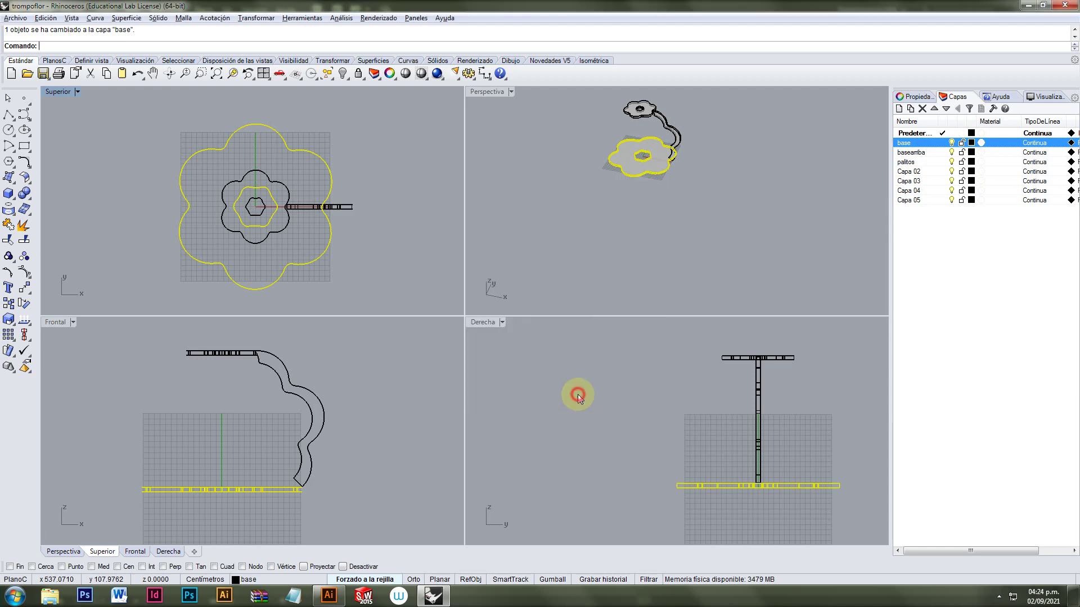
Step: Move the small flower to the basearriba layer and set that layer's colour to orange (RGB 255, 84, 0)
{"action": "left_click", "coordinate": [639, 108]}
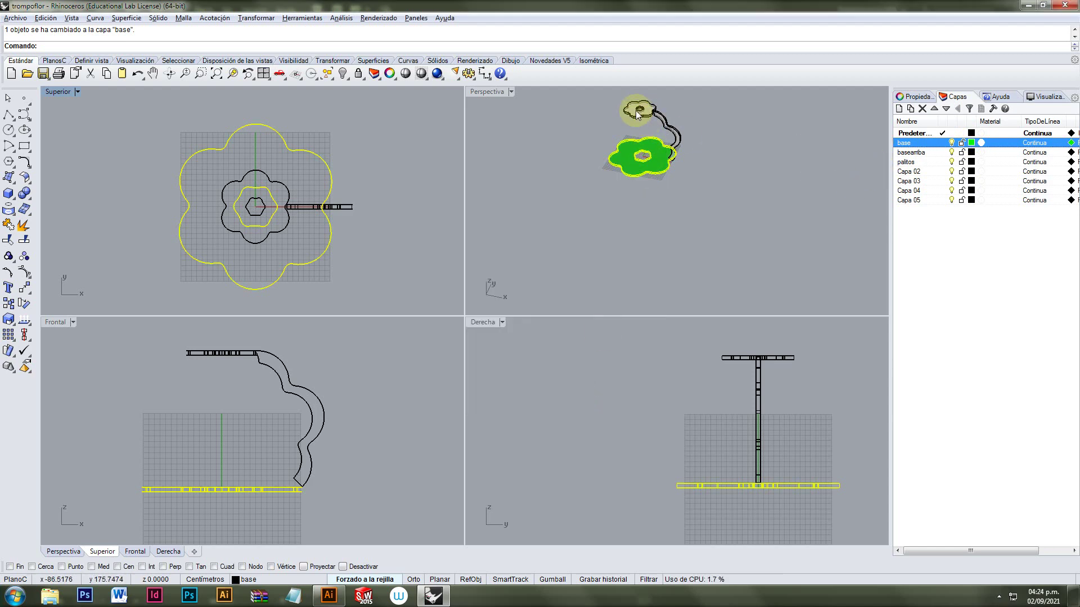
{"action": "right_click", "coordinate": [911, 152]}
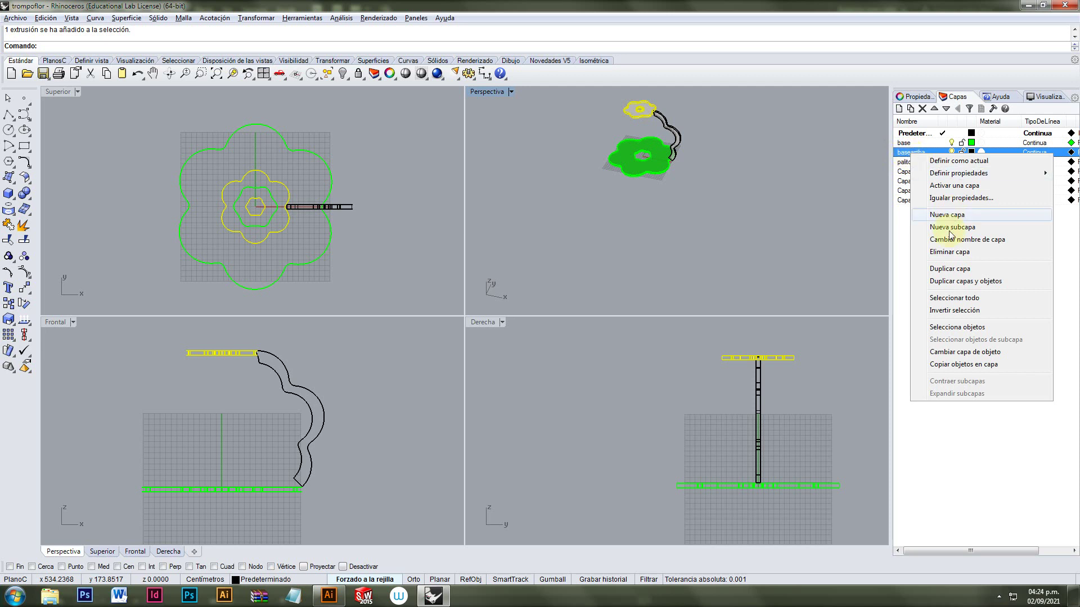
{"action": "left_click", "coordinate": [944, 352]}
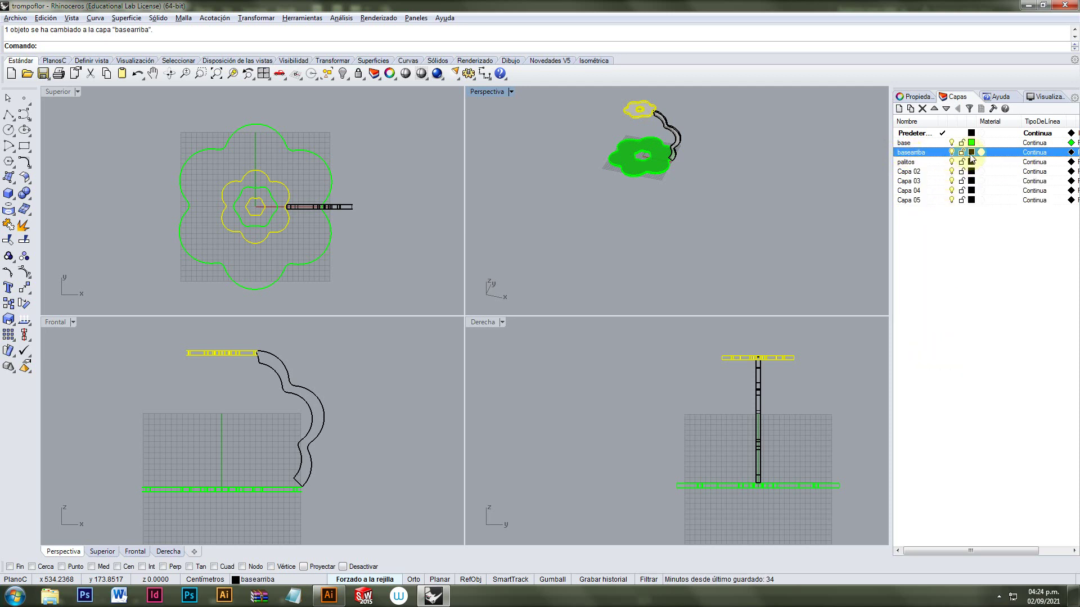
{"action": "left_click", "coordinate": [971, 153]}
{"action": "left_click", "coordinate": [636, 248]}
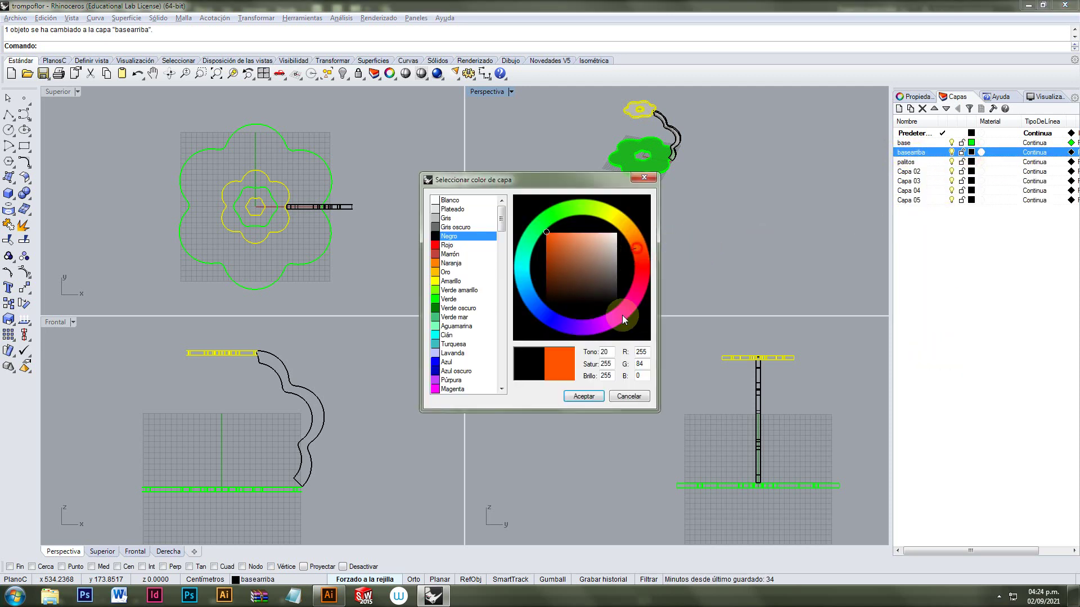
{"action": "left_click", "coordinate": [584, 397]}
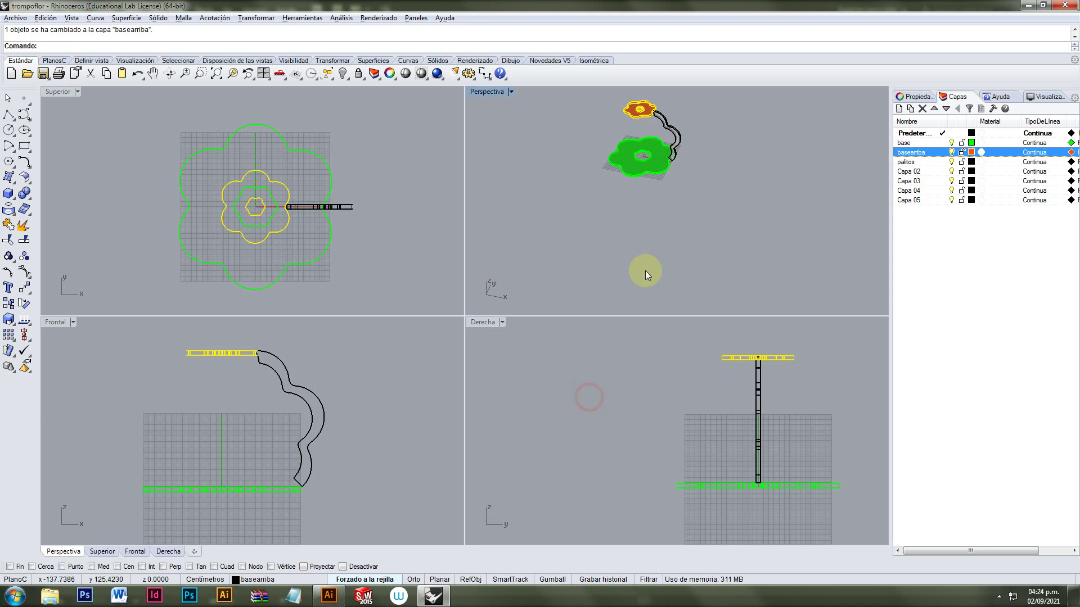
Step: Move the wavy strip to the palitos layer and set that layer's colour to cyan (RGB 0, 232, 255)
{"action": "left_click", "coordinate": [677, 137]}
{"action": "right_click", "coordinate": [909, 162]}
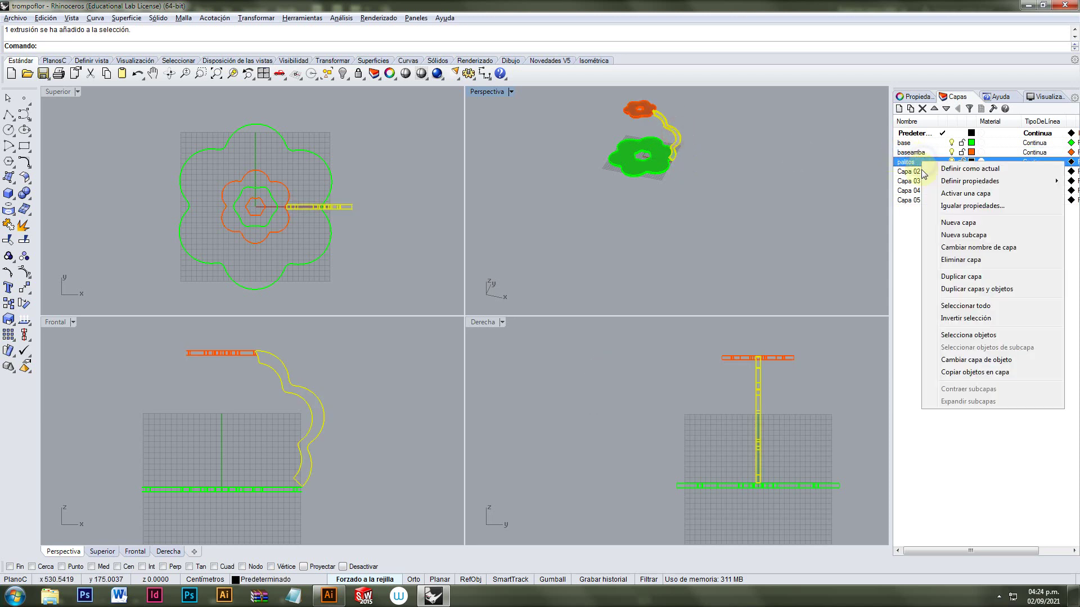
{"action": "left_click", "coordinate": [954, 361]}
{"action": "left_click", "coordinate": [971, 162]}
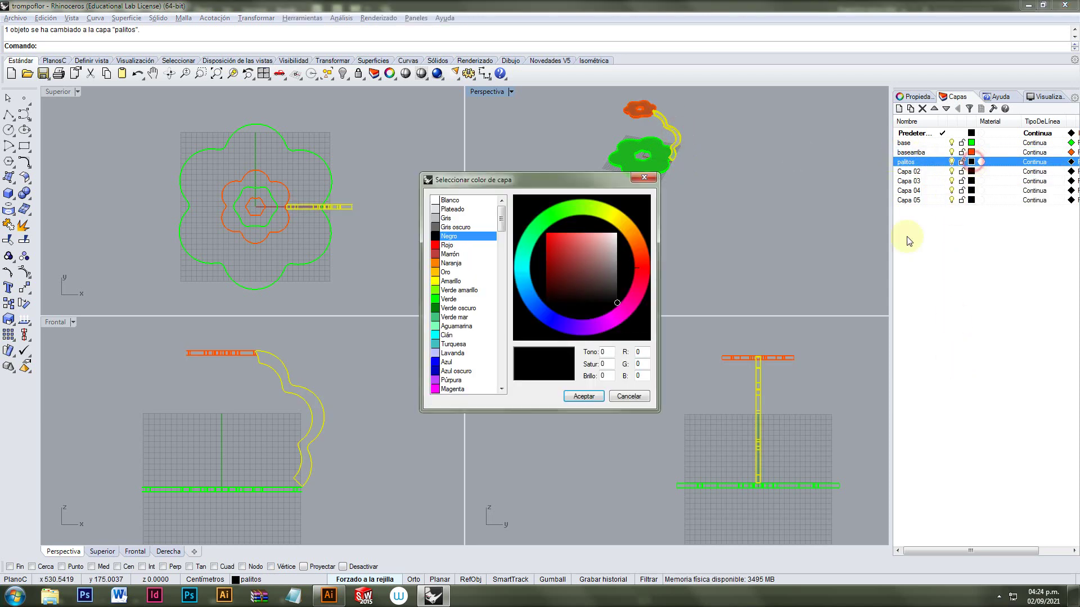
{"action": "left_click", "coordinate": [523, 275]}
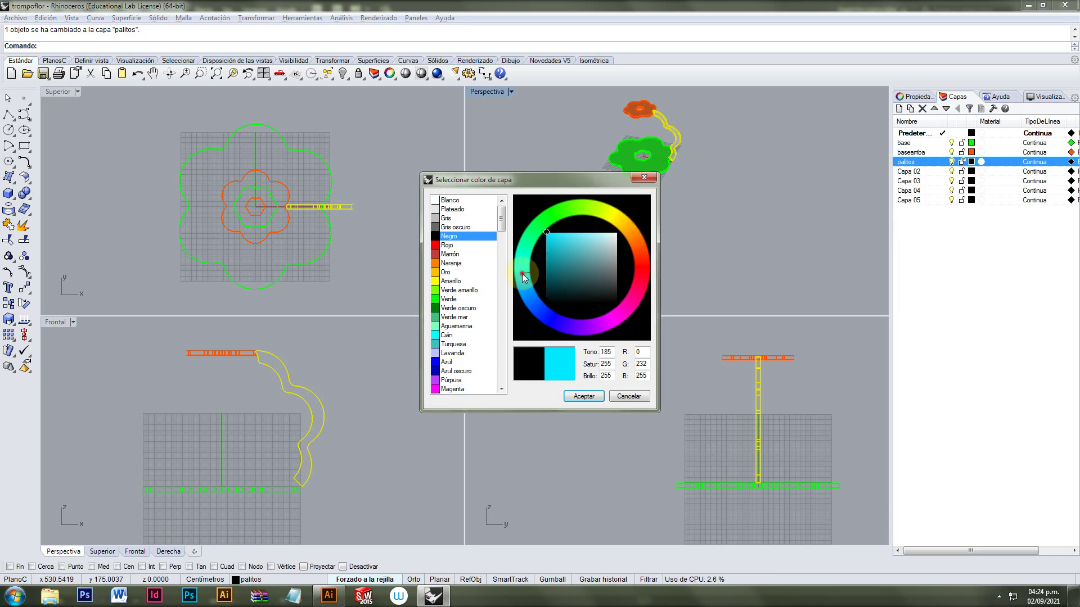
{"action": "left_click", "coordinate": [584, 397]}
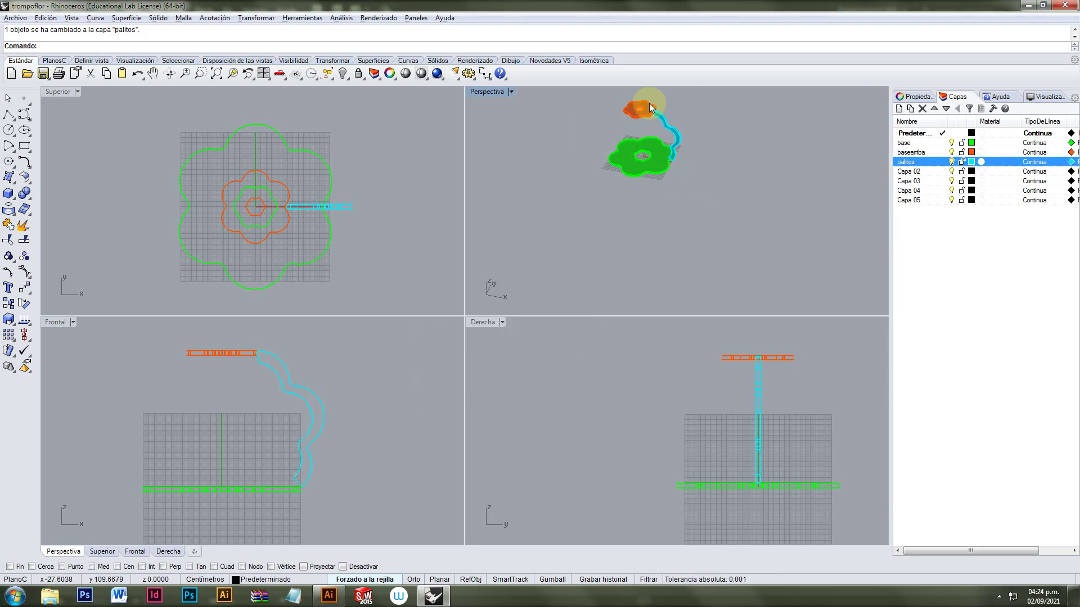
Step: Create a polar array of the cyan wavy strip around the flowers' shared centre, with 6 elements over 360 degrees
{"action": "scroll", "coordinate": [649, 103], "scroll_direction": "up", "scroll_amount": 5}
{"action": "right_click_drag", "start_coordinate": [631, 188], "coordinate": [656, 187]}
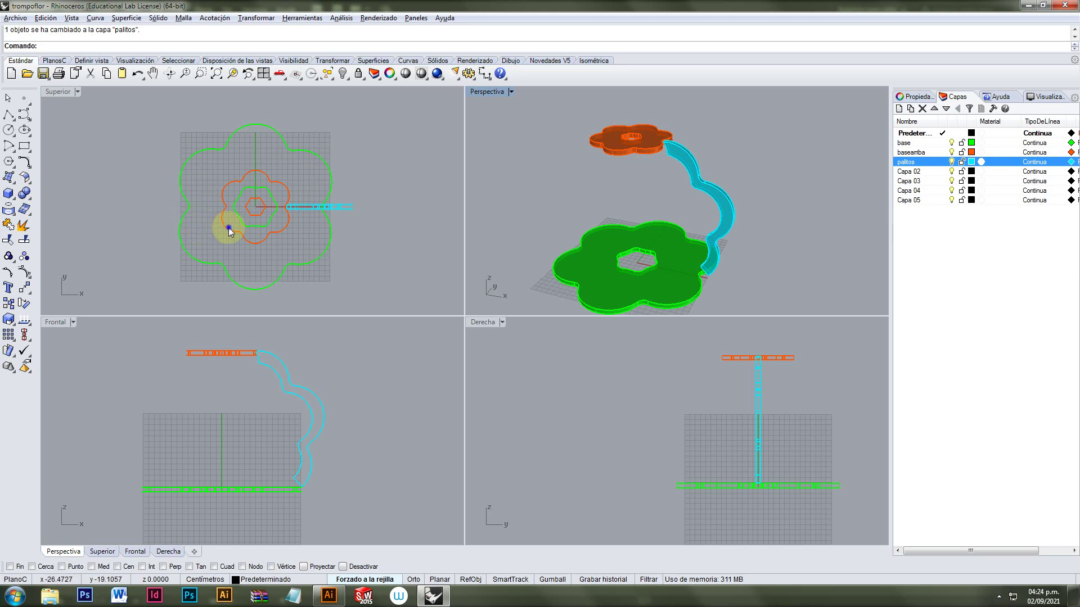
{"action": "right_click_drag", "start_coordinate": [225, 226], "coordinate": [270, 217]}
{"action": "left_click", "coordinate": [386, 199]}
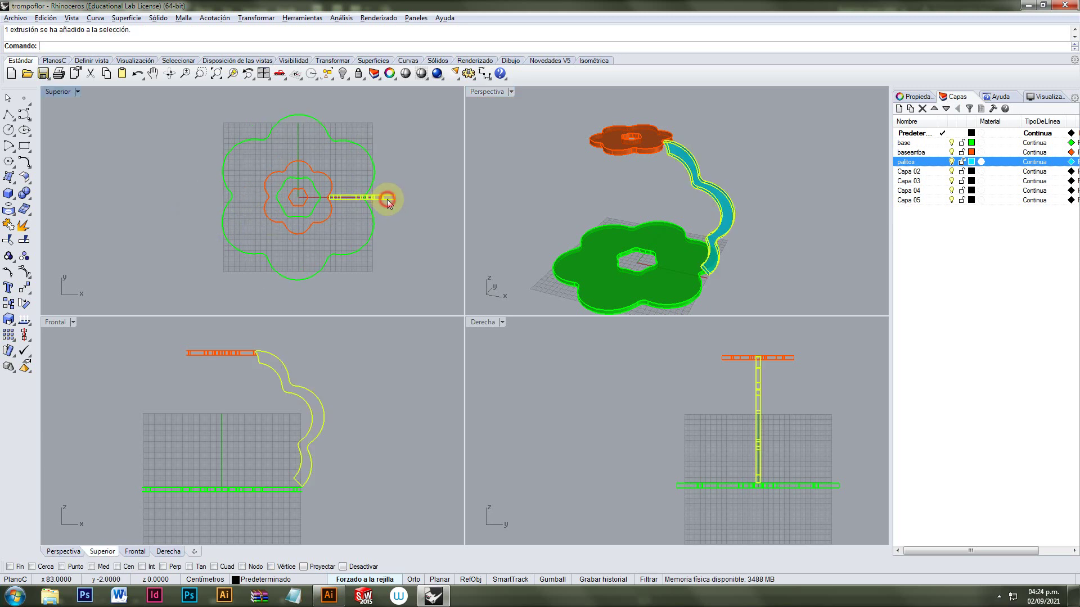
{"action": "left_click", "coordinate": [11, 339]}
{"action": "left_click", "coordinate": [40, 342]}
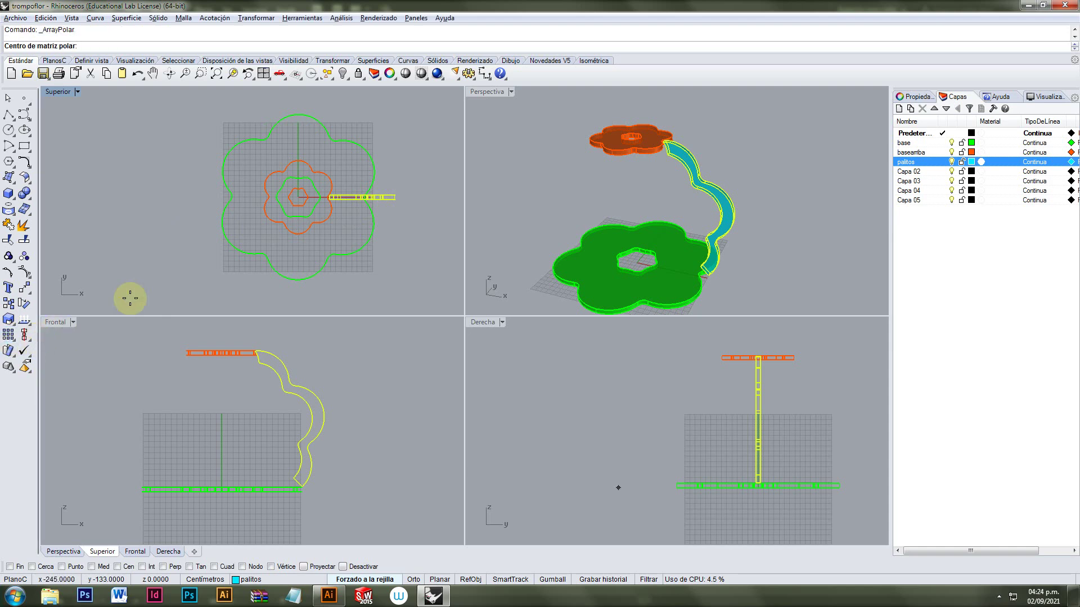
{"action": "scroll", "coordinate": [228, 189], "scroll_direction": "up", "scroll_amount": 4}
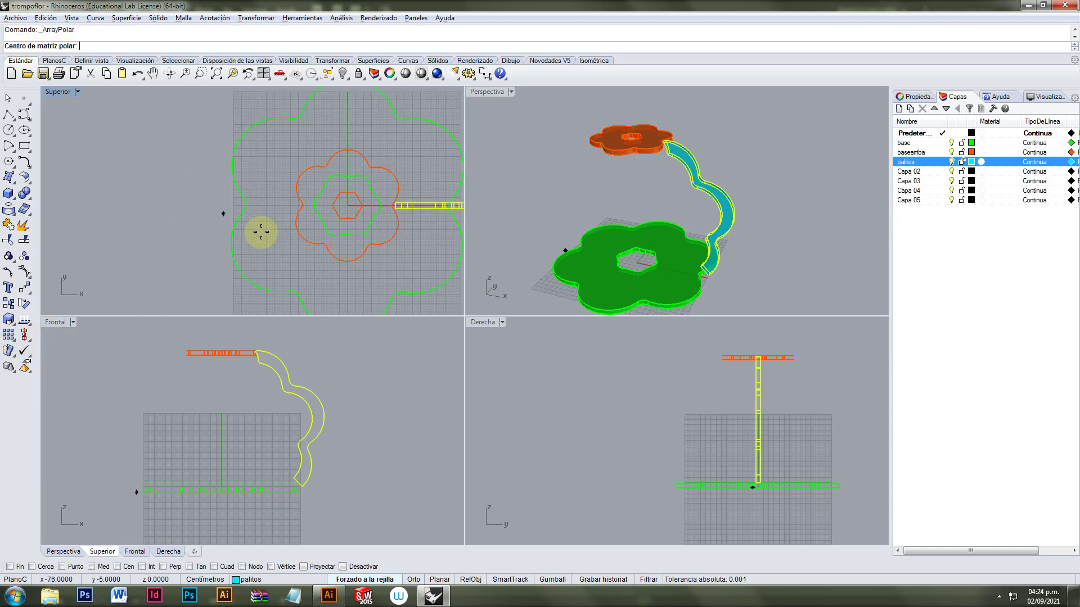
{"action": "right_click_drag", "start_coordinate": [371, 189], "coordinate": [261, 204]}
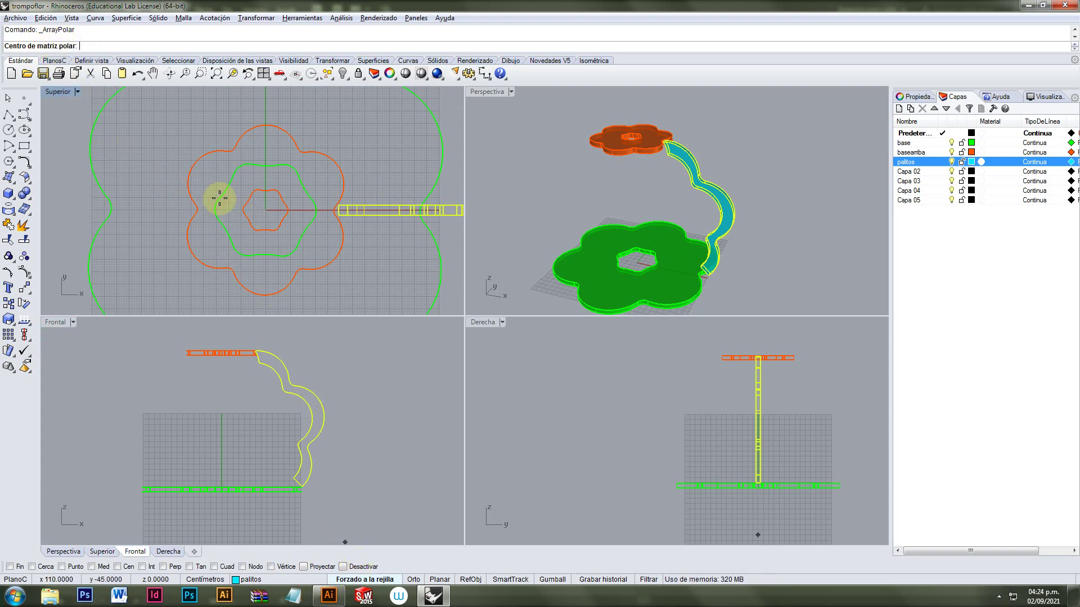
{"action": "scroll", "coordinate": [265, 232], "scroll_direction": "up", "scroll_amount": 2}
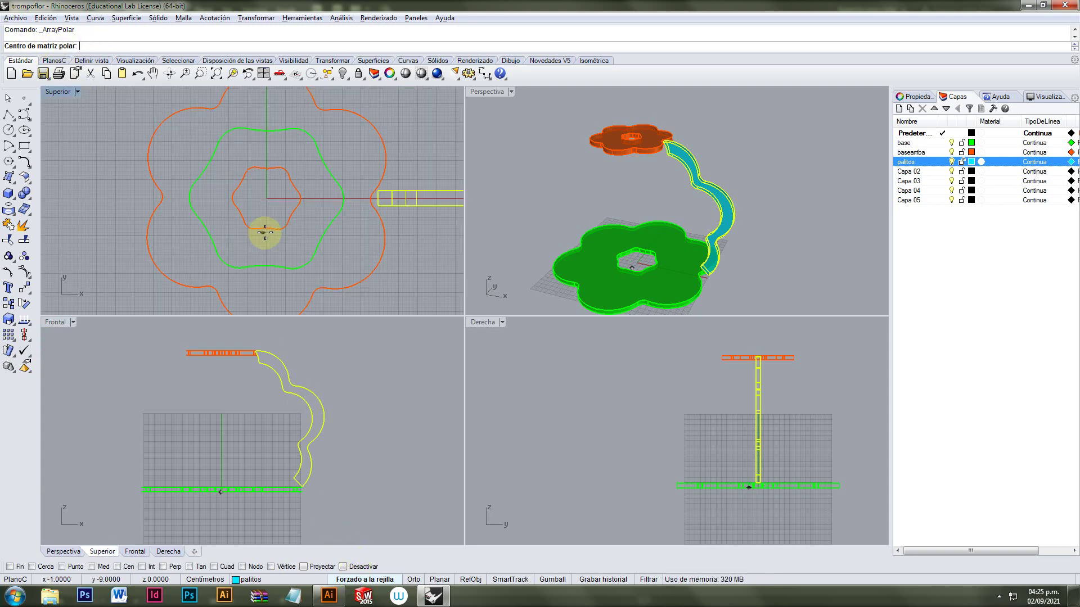
{"action": "left_click", "coordinate": [267, 198]}
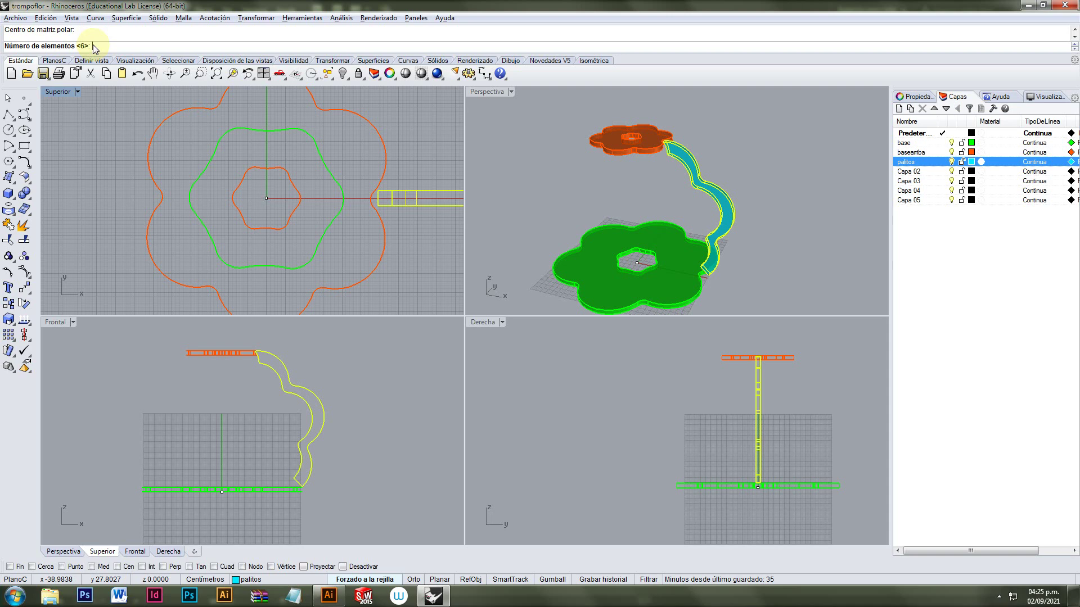
{"action": "type", "text": "6"}
{"action": "key", "text": "Return"}
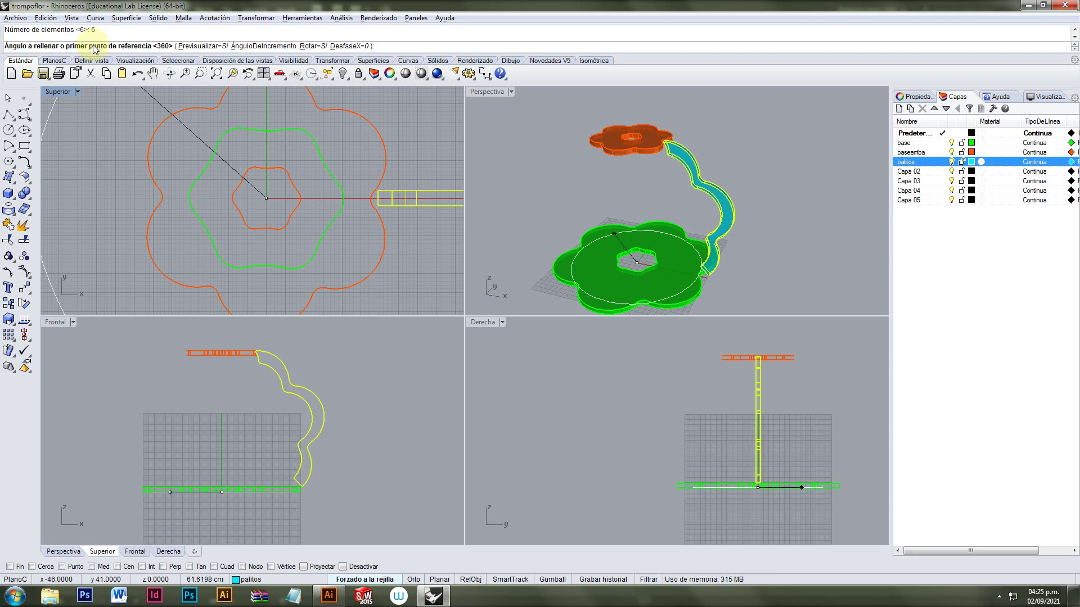
{"action": "key", "text": "Return"}
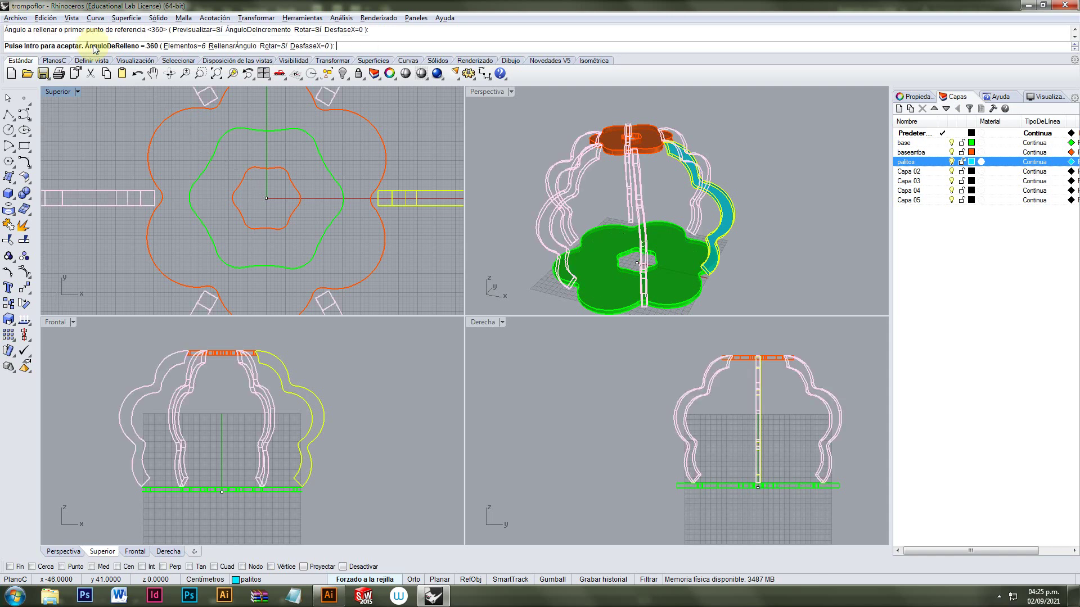
{"action": "key", "text": "Return"}
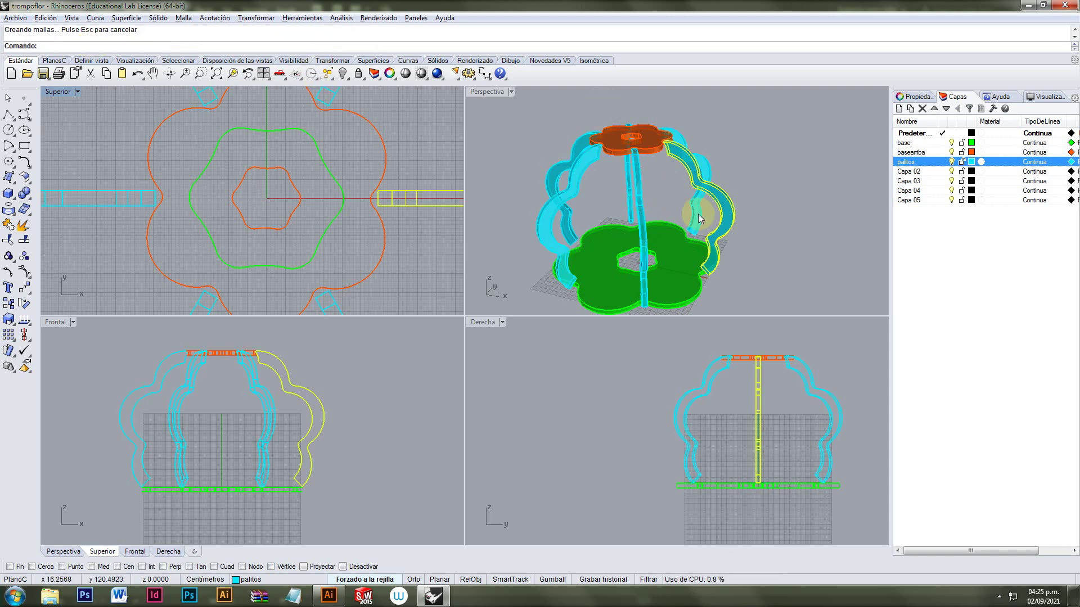
{"action": "right_click_drag", "start_coordinate": [697, 214], "coordinate": [669, 191]}
{"action": "double_click", "coordinate": [481, 92]}
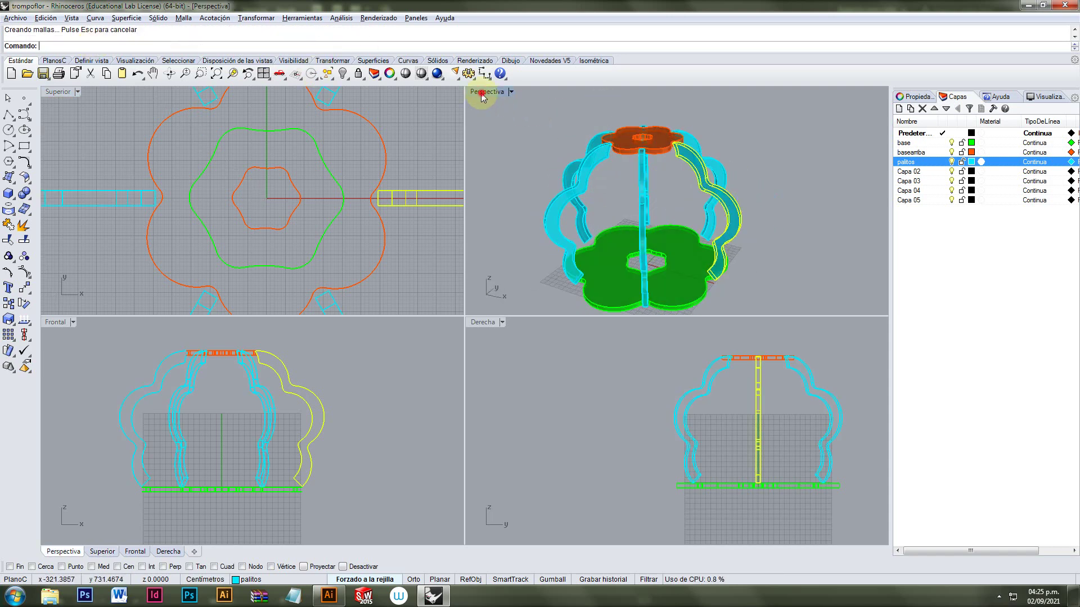
{"action": "scroll", "coordinate": [608, 354], "scroll_direction": "down", "scroll_amount": 2}
{"action": "right_click_drag", "start_coordinate": [608, 354], "coordinate": [485, 396]}
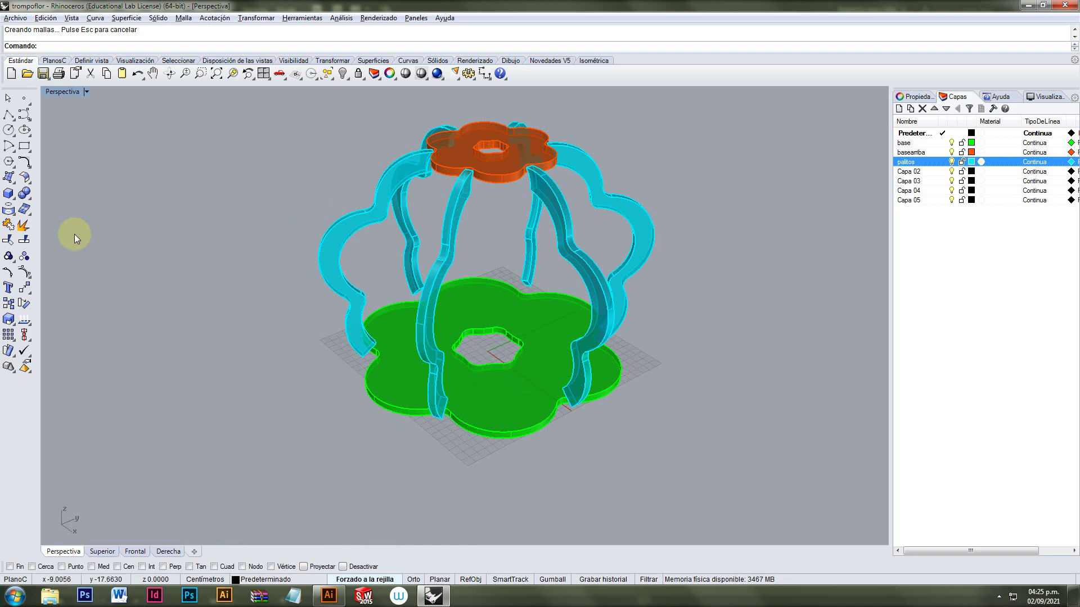
{"action": "double_click", "coordinate": [69, 94]}
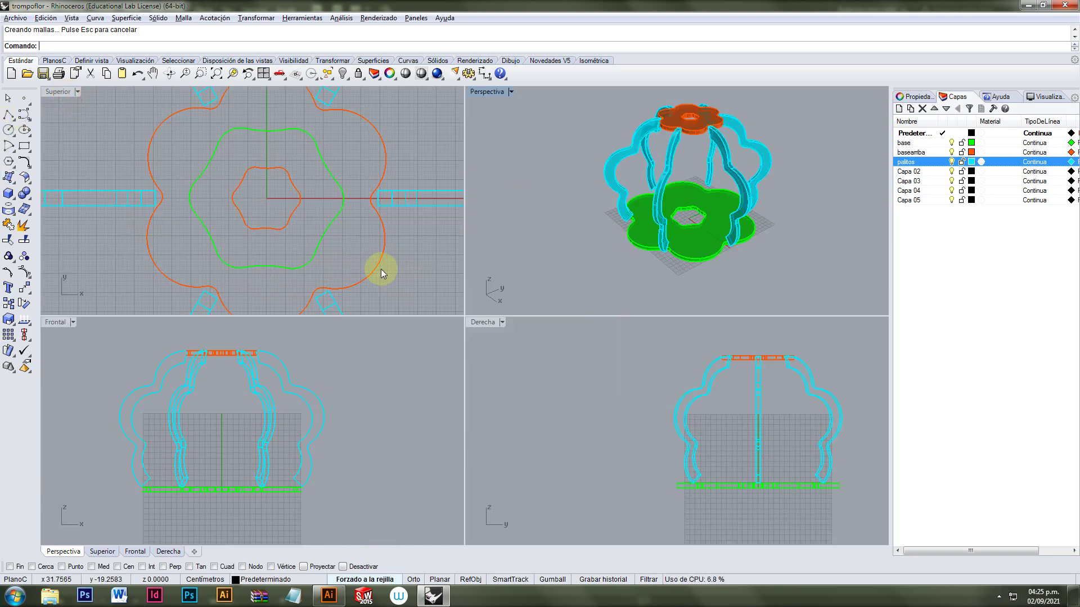
Step: Enlarge the green base flower slightly in plan with Scale2D from the shared centre, placing the second reference point about 19 cm out
{"action": "left_click", "coordinate": [376, 273]}
{"action": "scroll", "coordinate": [360, 253], "scroll_direction": "down", "scroll_amount": 4}
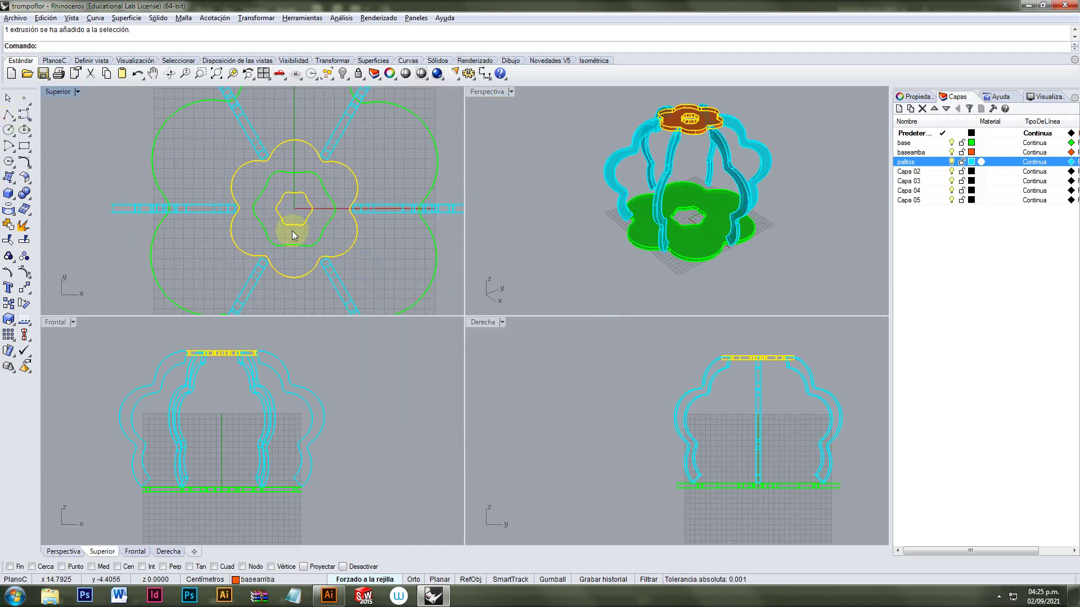
{"action": "left_click", "coordinate": [430, 277]}
{"action": "scroll", "coordinate": [419, 276], "scroll_direction": "down", "scroll_amount": 4}
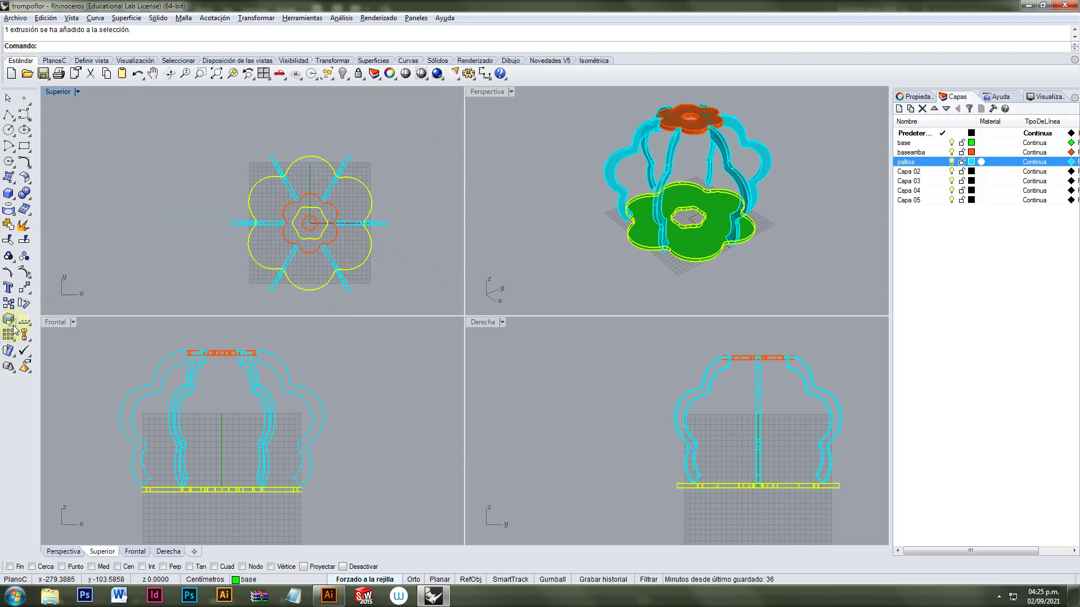
{"action": "left_click_drag", "start_coordinate": [14, 326], "coordinate": [42, 326]}
{"action": "left_click", "coordinate": [40, 325]}
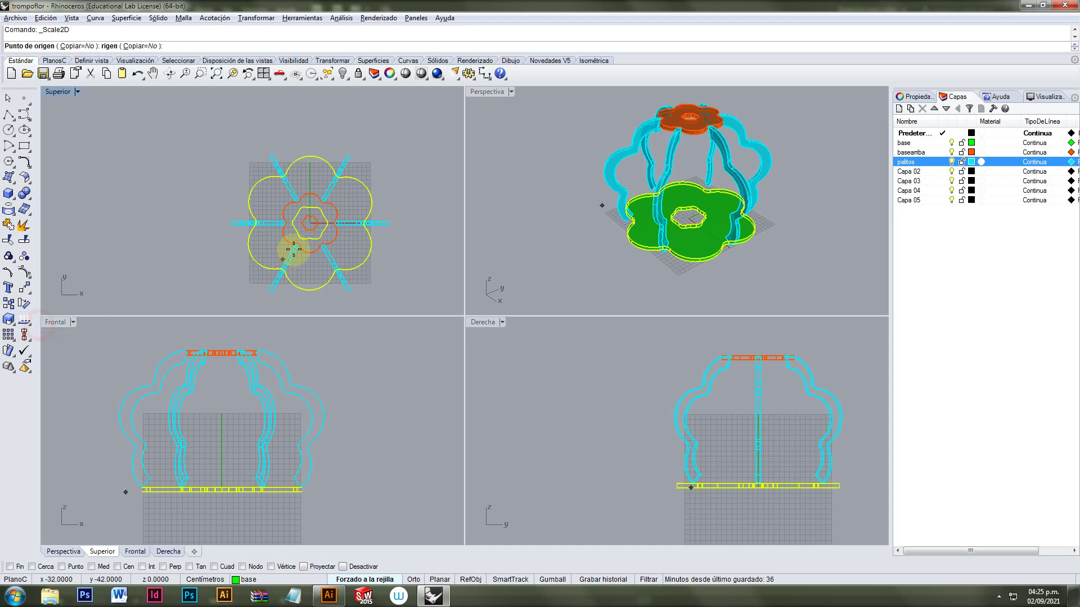
{"action": "scroll", "coordinate": [293, 250], "scroll_direction": "up", "scroll_amount": 2}
{"action": "left_click", "coordinate": [319, 210]}
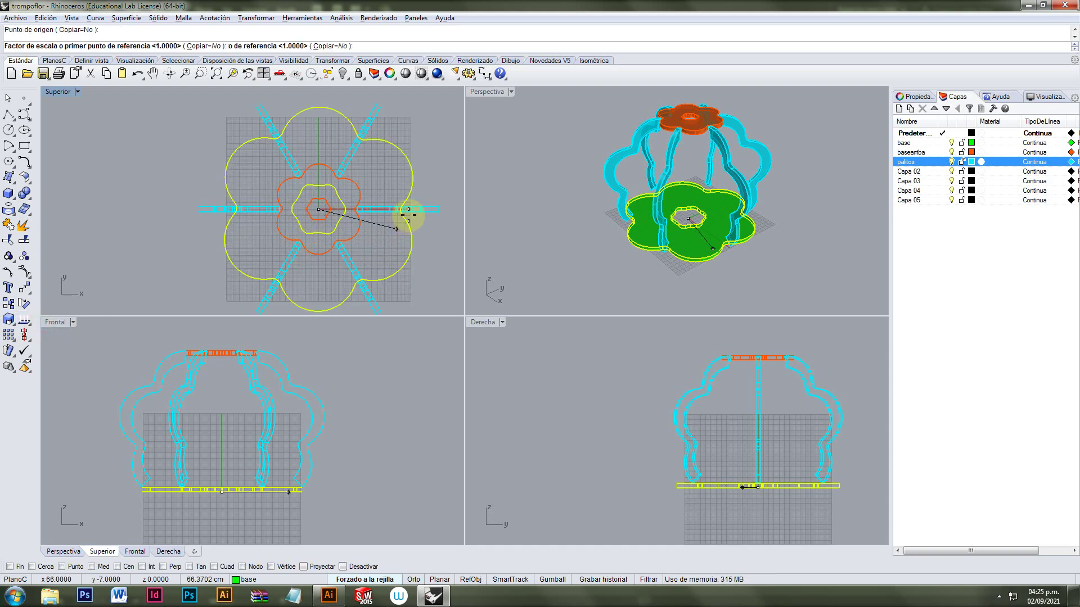
{"action": "left_click", "coordinate": [296, 209]}
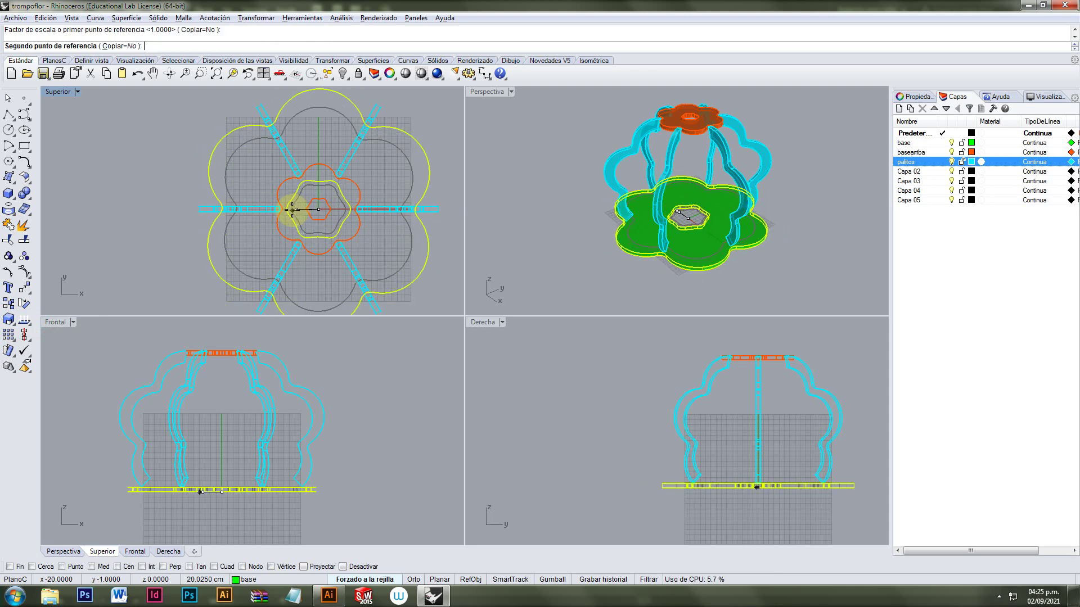
{"action": "left_click", "coordinate": [293, 210]}
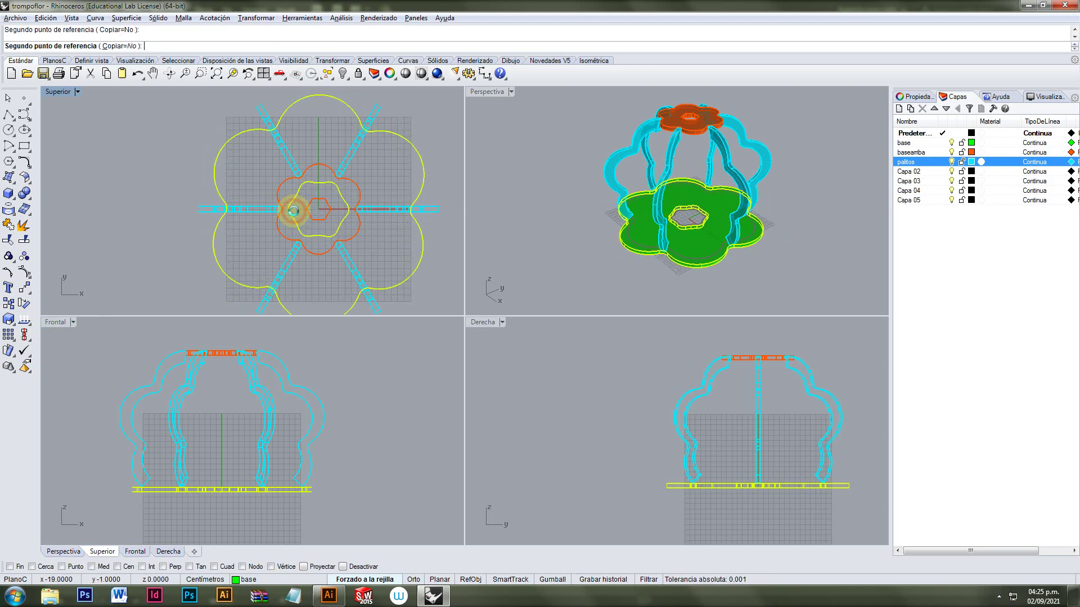
Step: Raise the green base flower slightly in the right-side view to meet the lower ends of the strips
{"action": "scroll", "coordinate": [825, 518], "scroll_direction": "up", "scroll_amount": 2}
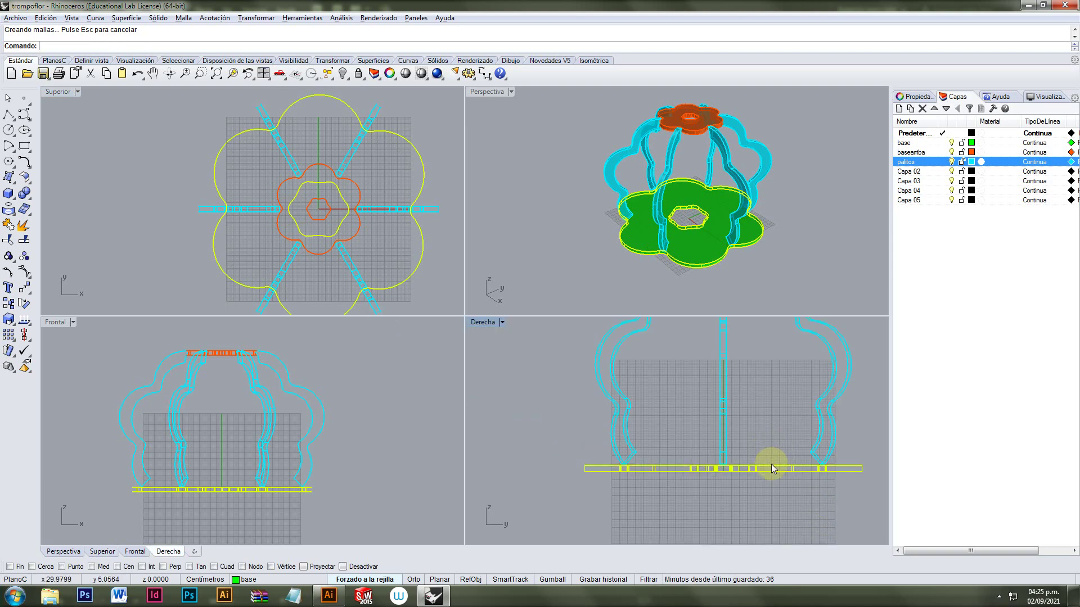
{"action": "left_click_drag", "start_coordinate": [772, 465], "coordinate": [774, 462]}
{"action": "left_click", "coordinate": [844, 422]}
{"action": "scroll", "coordinate": [819, 377], "scroll_direction": "down", "scroll_amount": 2}
{"action": "right_click_drag", "start_coordinate": [804, 385], "coordinate": [741, 415]}
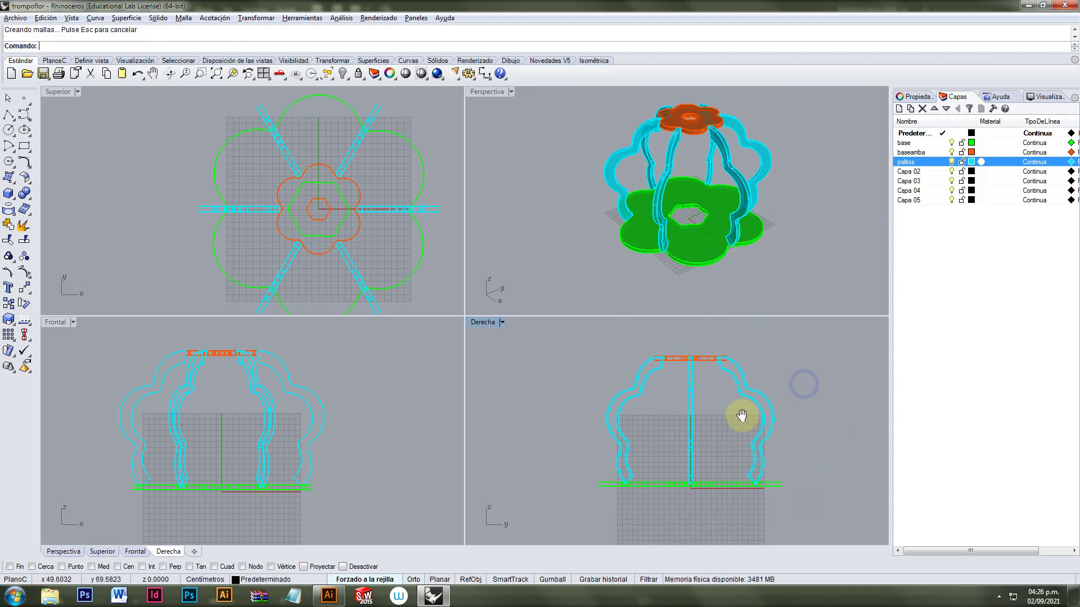
Step: Maximise the perspective view of the assembled model and set its display mode to Renderizado
{"action": "right_click_drag", "start_coordinate": [771, 228], "coordinate": [726, 242]}
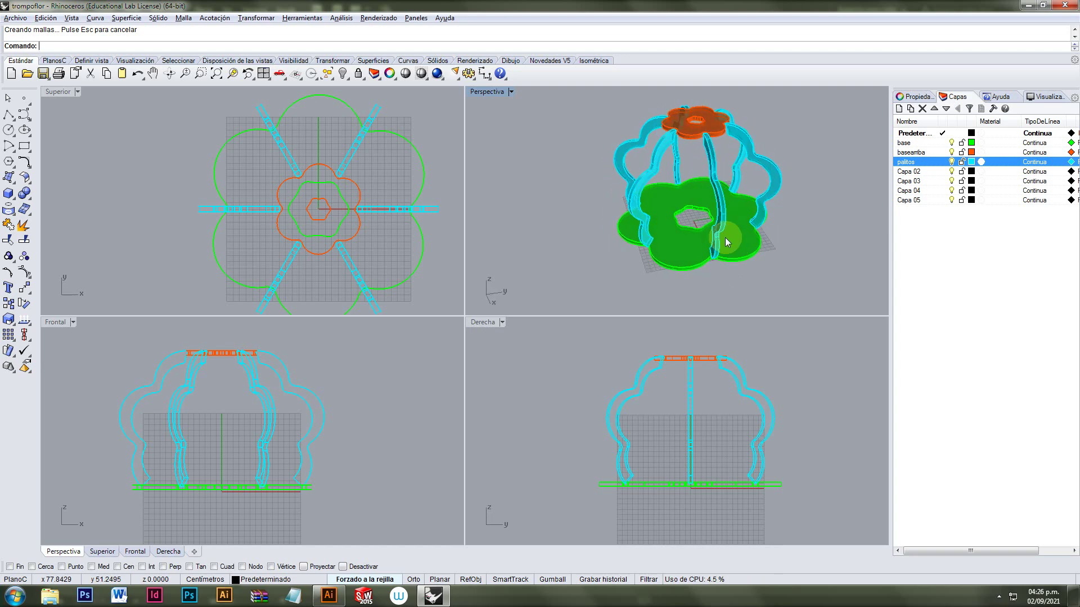
{"action": "double_click", "coordinate": [487, 91]}
{"action": "scroll", "coordinate": [482, 234], "scroll_direction": "up", "scroll_amount": 3}
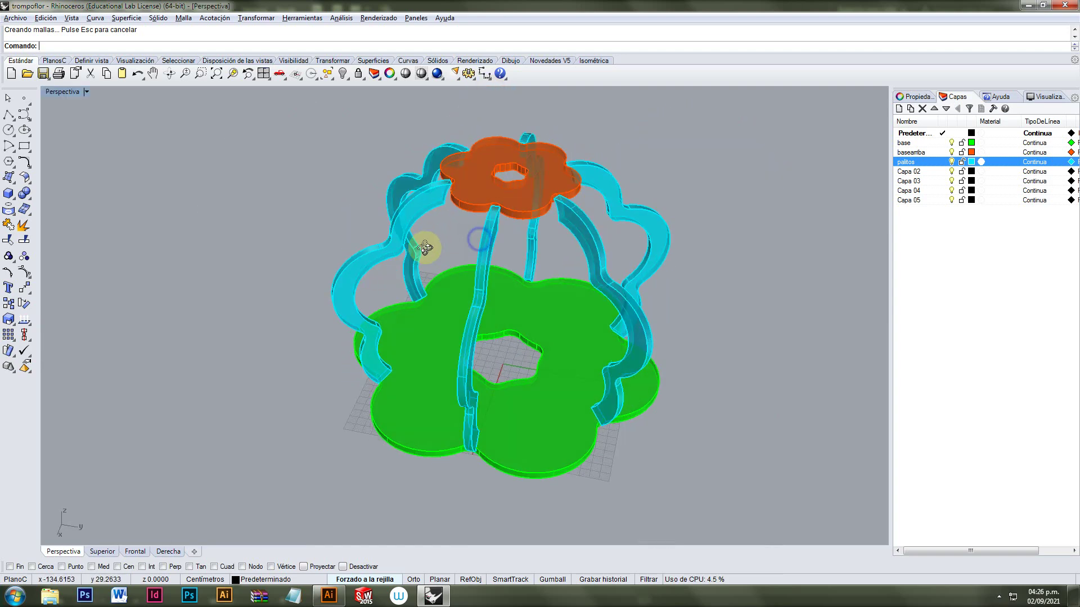
{"action": "scroll", "coordinate": [426, 248], "scroll_direction": "down", "scroll_amount": 4}
{"action": "right_click_drag", "start_coordinate": [538, 267], "coordinate": [514, 282]}
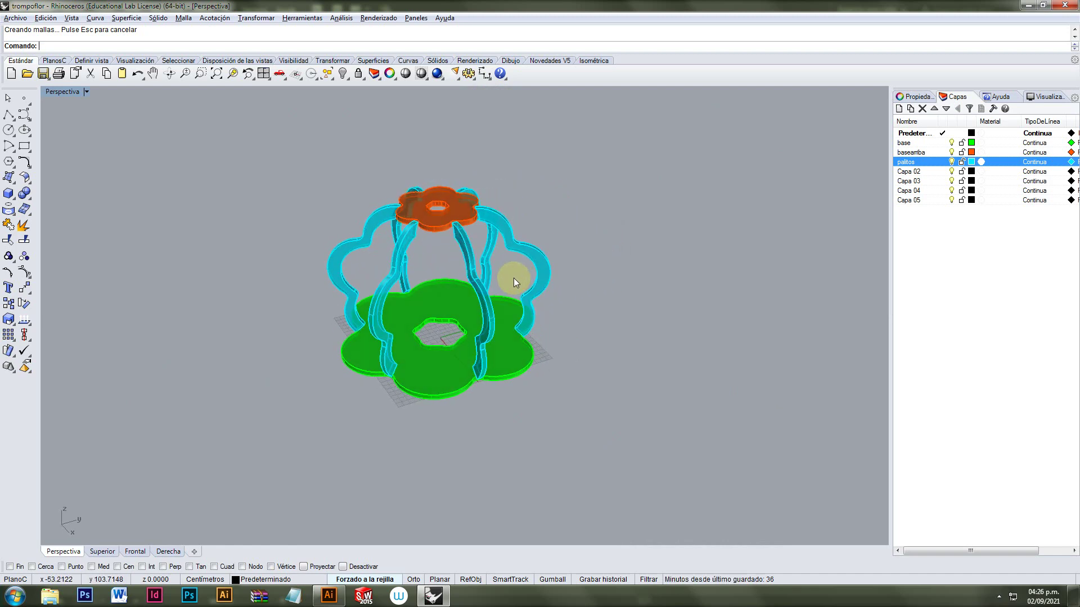
{"action": "left_click", "coordinate": [87, 91]}
{"action": "left_click", "coordinate": [79, 143]}
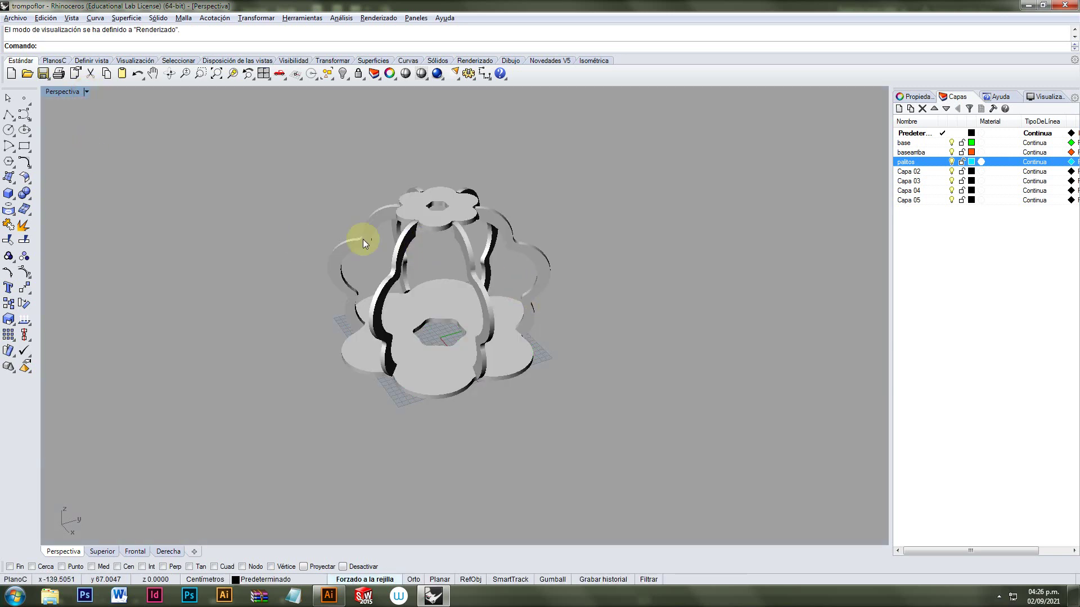
Step: Assign the base layer a blue (Azul) material with a glossy finish of about 35%
{"action": "left_click", "coordinate": [982, 144]}
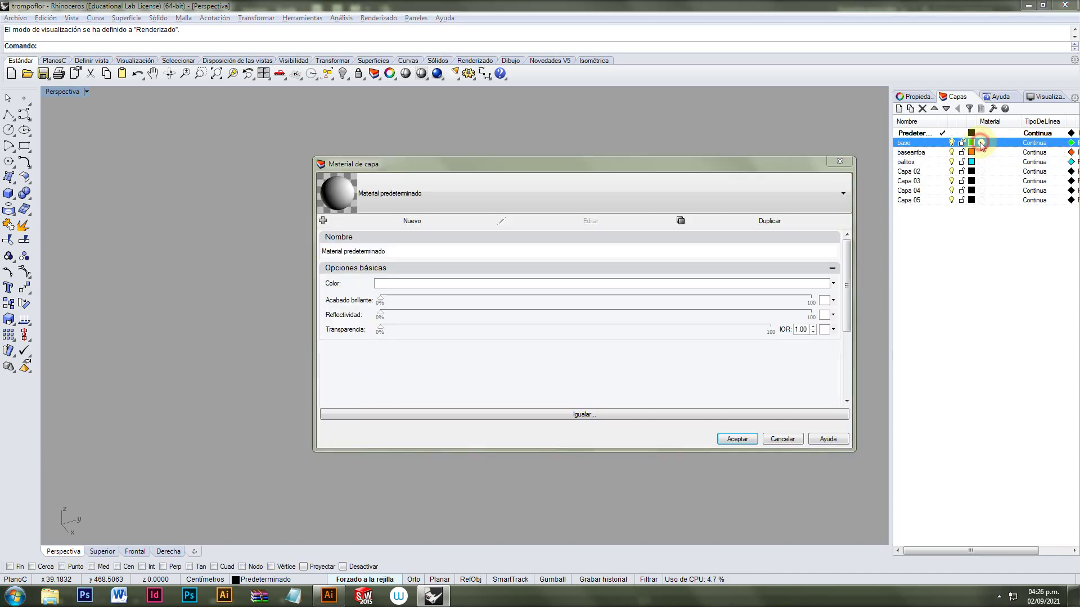
{"action": "left_click", "coordinate": [412, 285]}
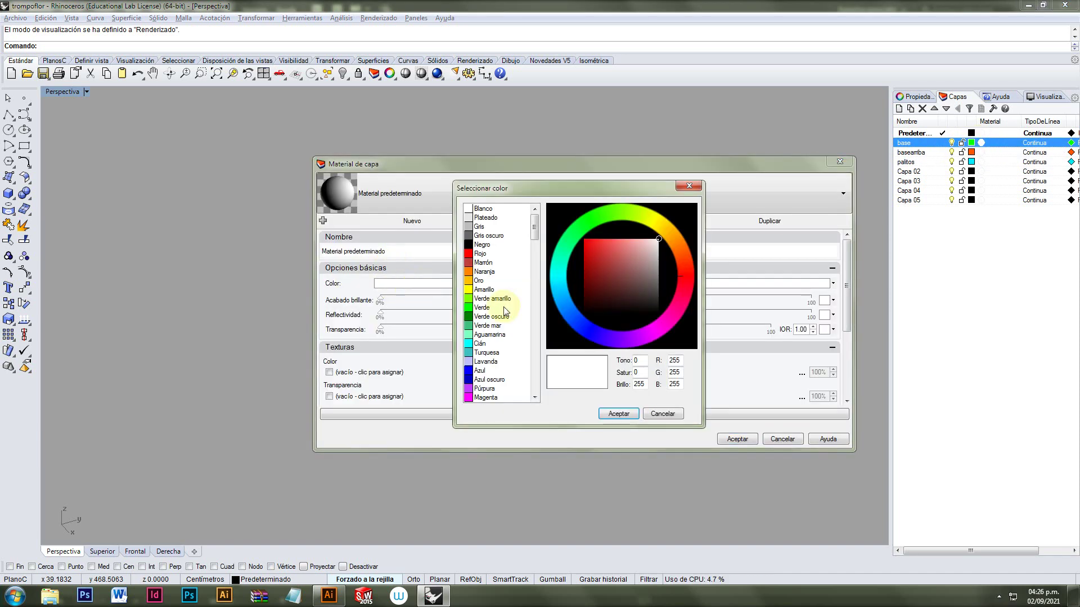
{"action": "left_click", "coordinate": [479, 370]}
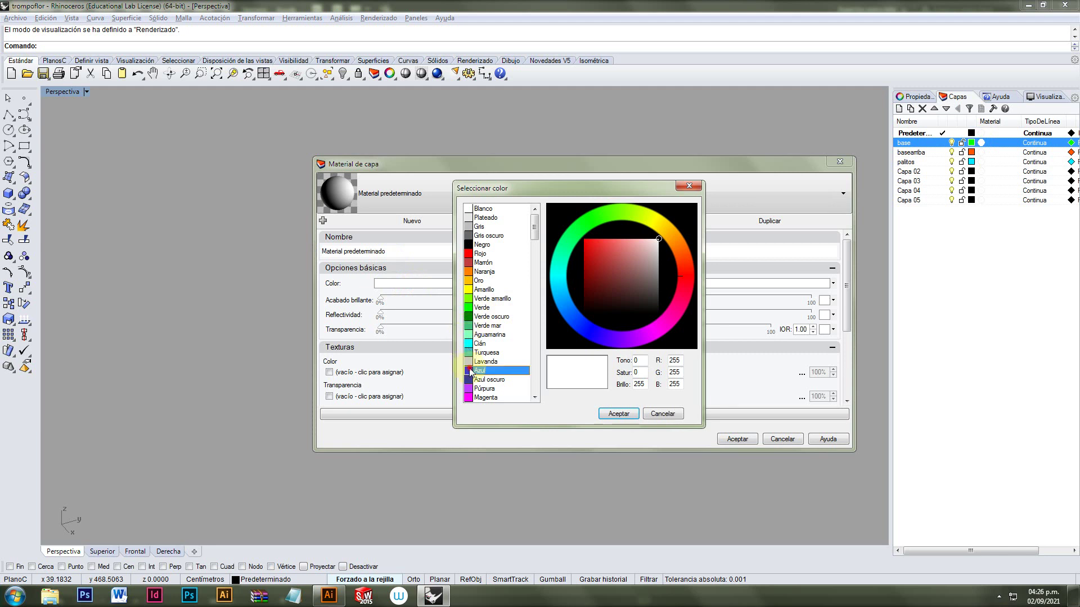
{"action": "left_click", "coordinate": [617, 414]}
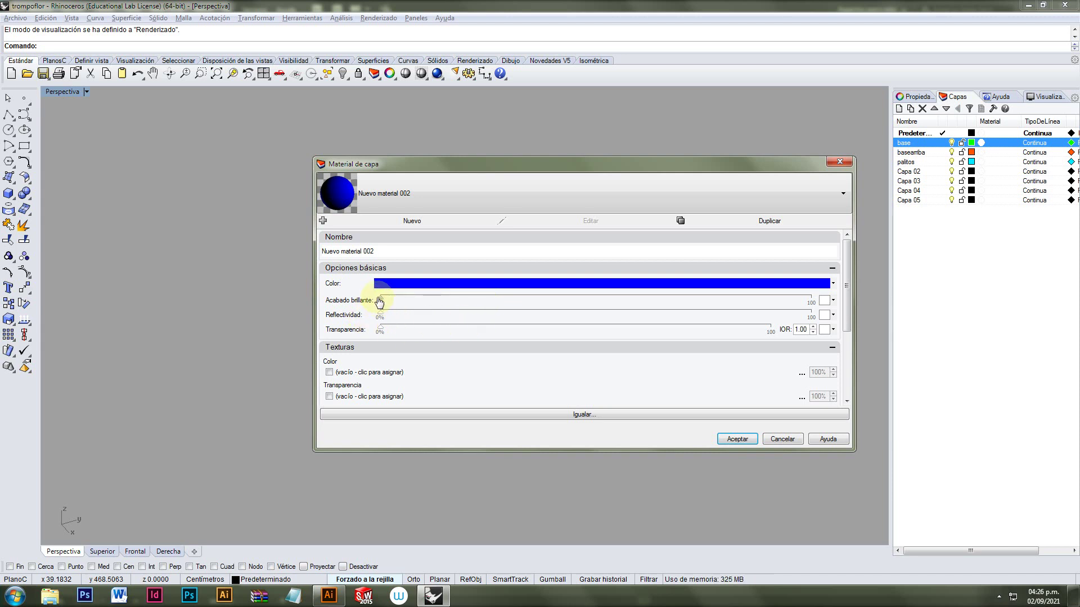
{"action": "left_click_drag", "start_coordinate": [379, 301], "coordinate": [533, 301]}
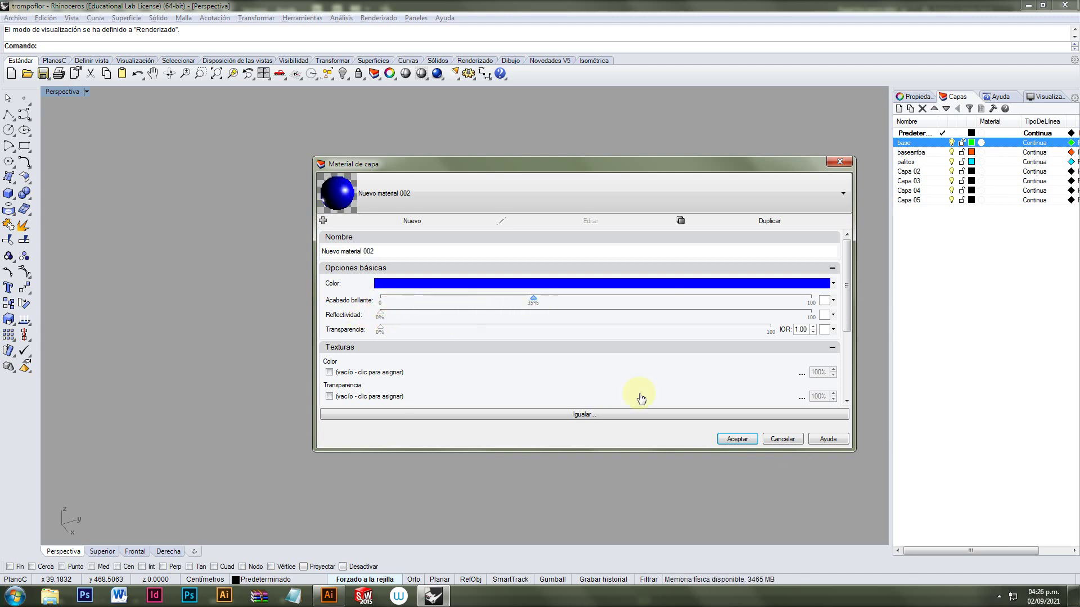
{"action": "left_click", "coordinate": [733, 440]}
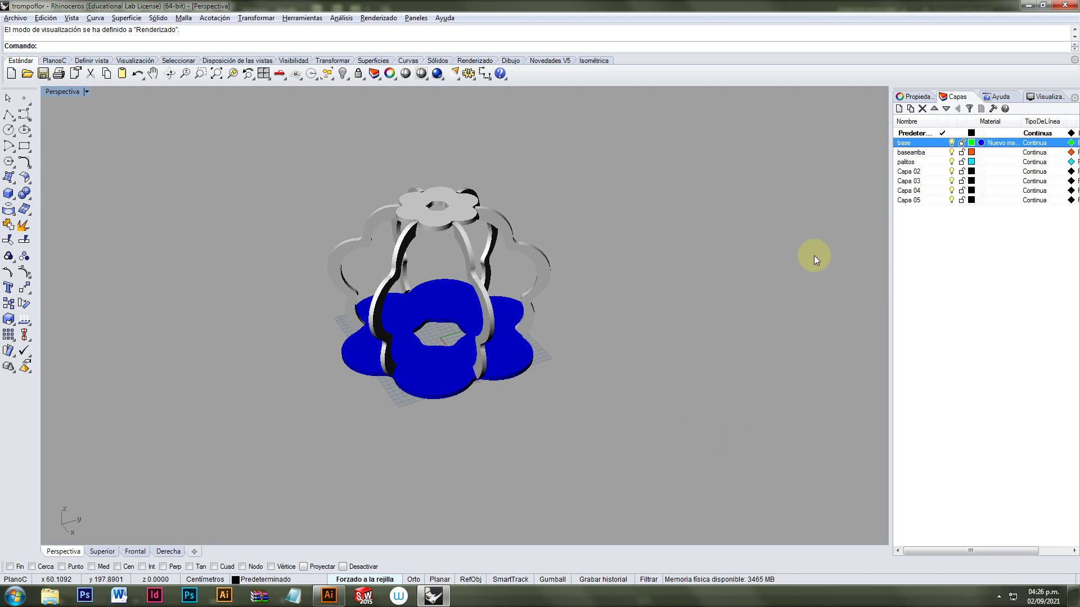
Step: Assign the basearriba layer a cyan (Cián) material with an increased glossy finish
{"action": "left_click", "coordinate": [982, 152]}
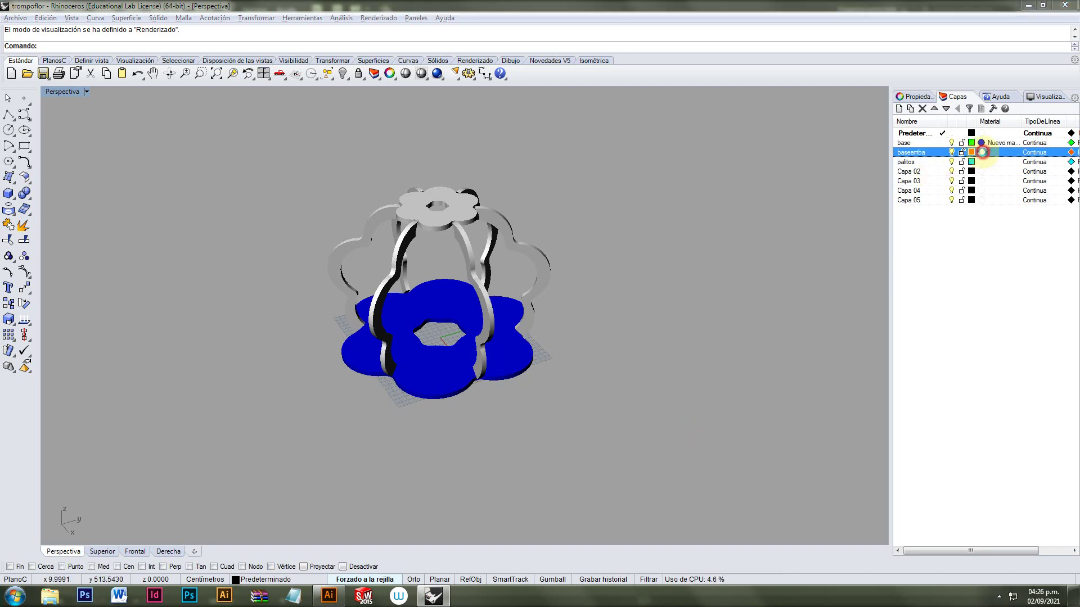
{"action": "left_click", "coordinate": [545, 285]}
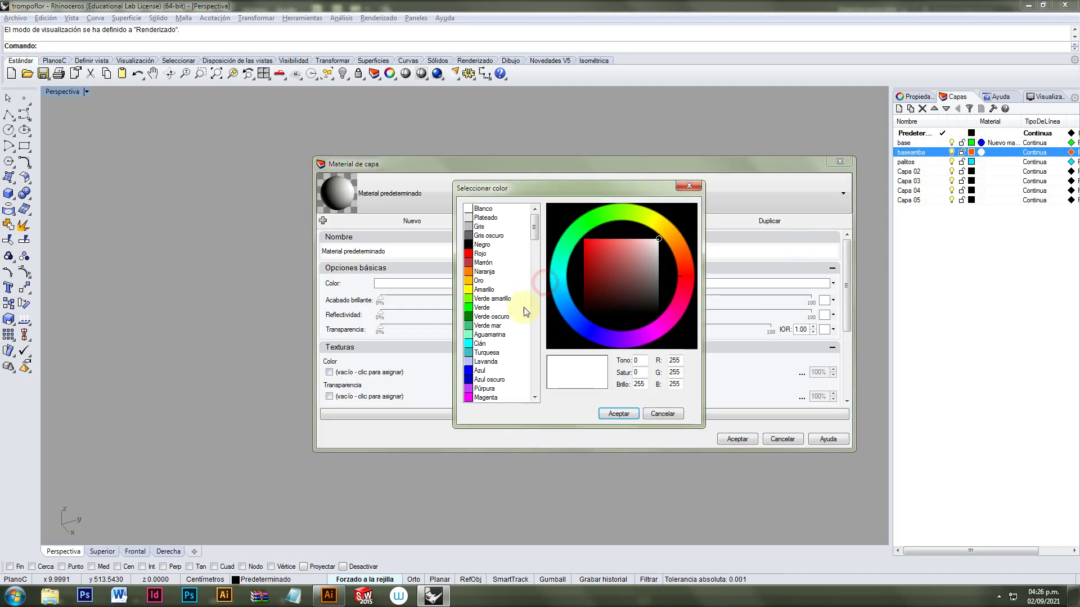
{"action": "left_click", "coordinate": [476, 343]}
{"action": "left_click", "coordinate": [614, 414]}
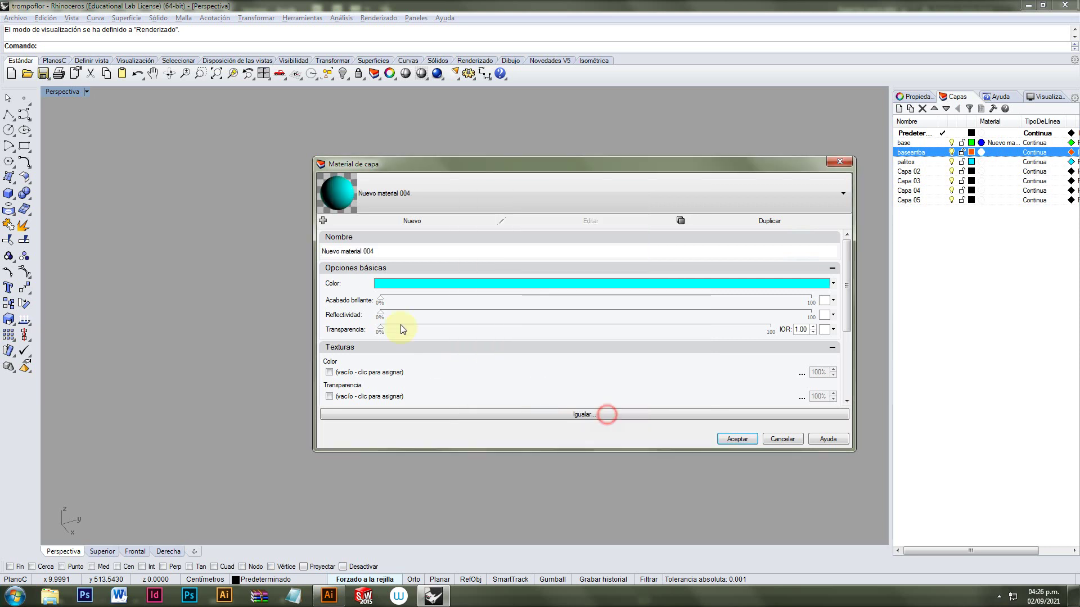
{"action": "left_click_drag", "start_coordinate": [381, 301], "coordinate": [588, 305]}
{"action": "left_click", "coordinate": [737, 439]}
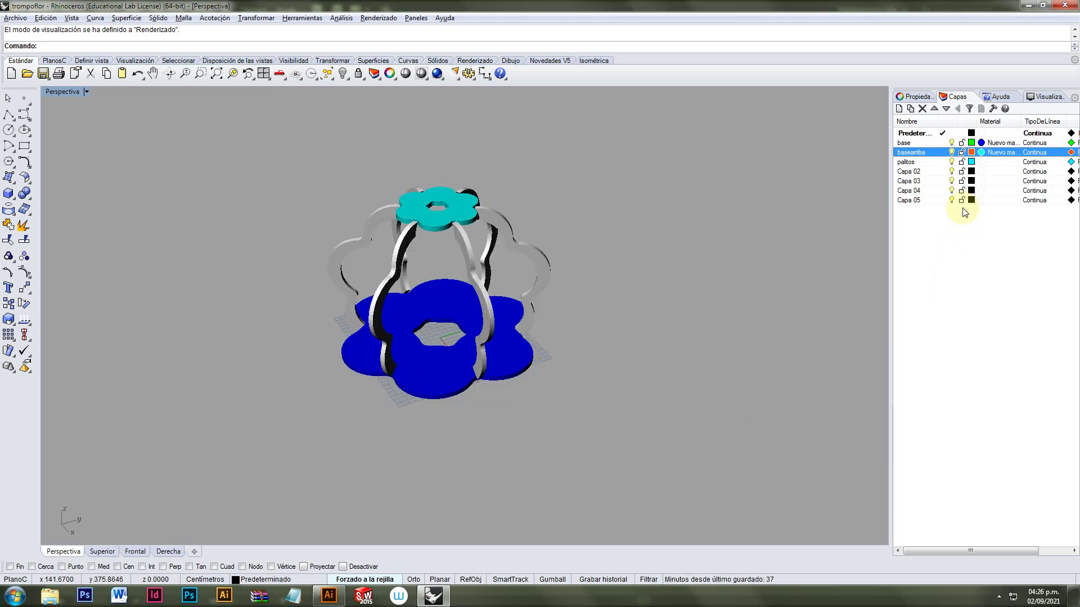
Step: Assign the palitos layer a gold (Oro) material with an increased glossy finish
{"action": "left_click", "coordinate": [982, 162]}
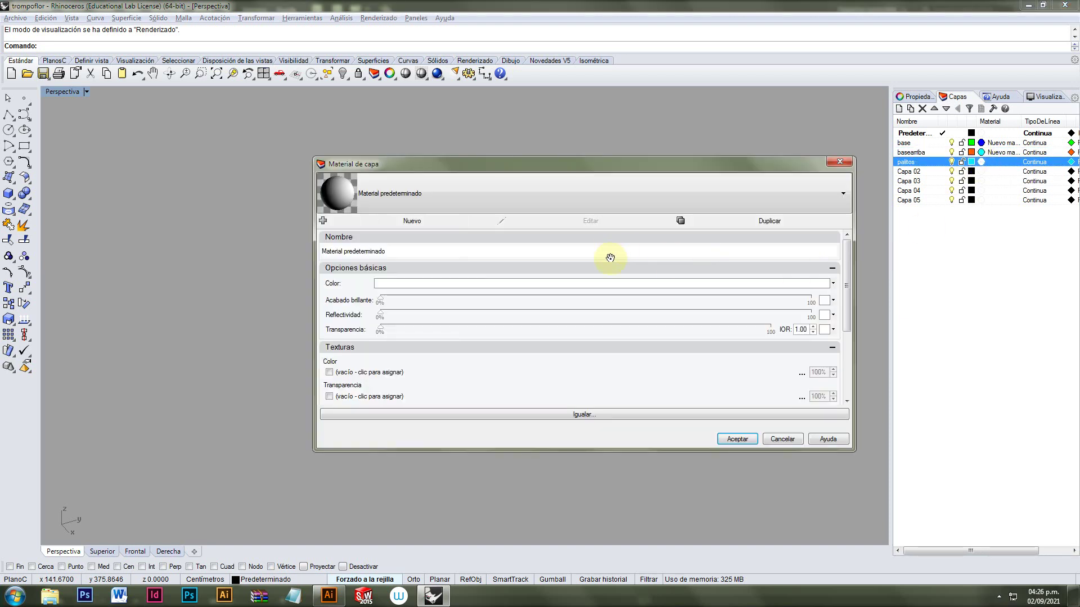
{"action": "left_click", "coordinate": [623, 283]}
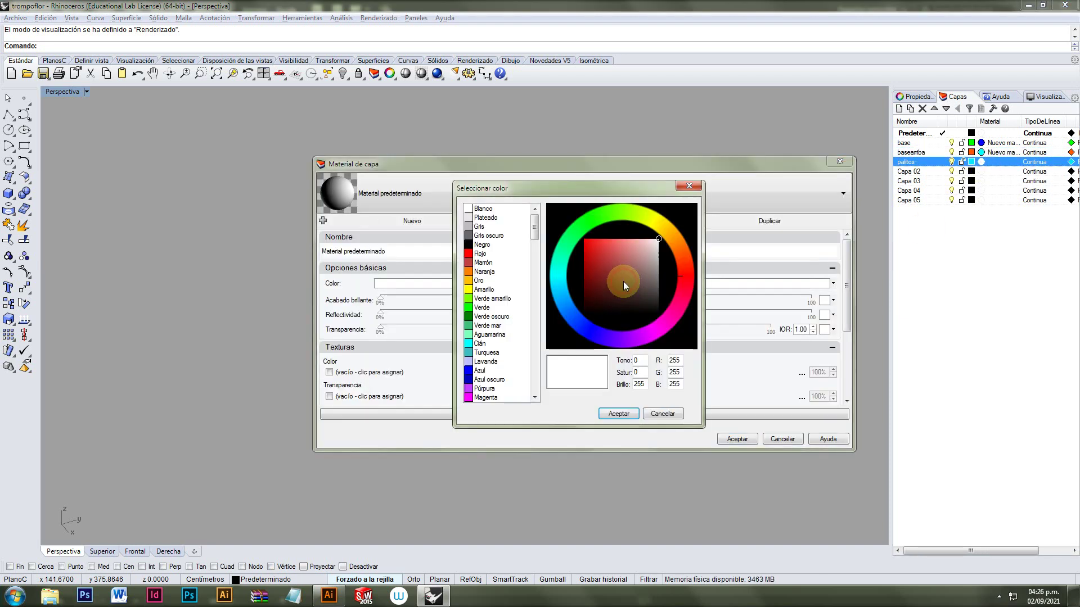
{"action": "left_click", "coordinate": [477, 281]}
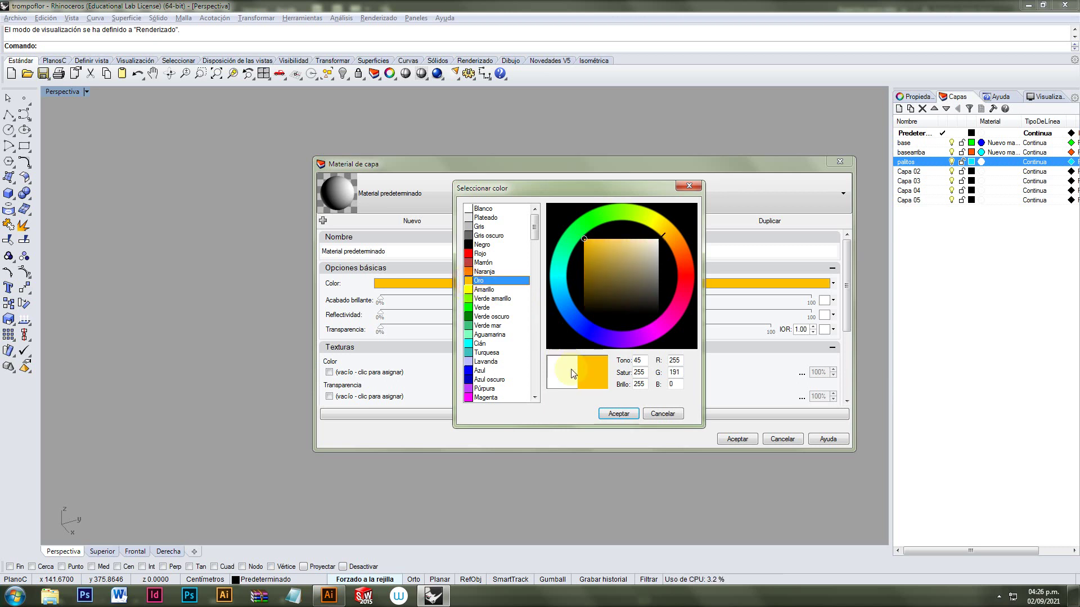
{"action": "left_click", "coordinate": [619, 413]}
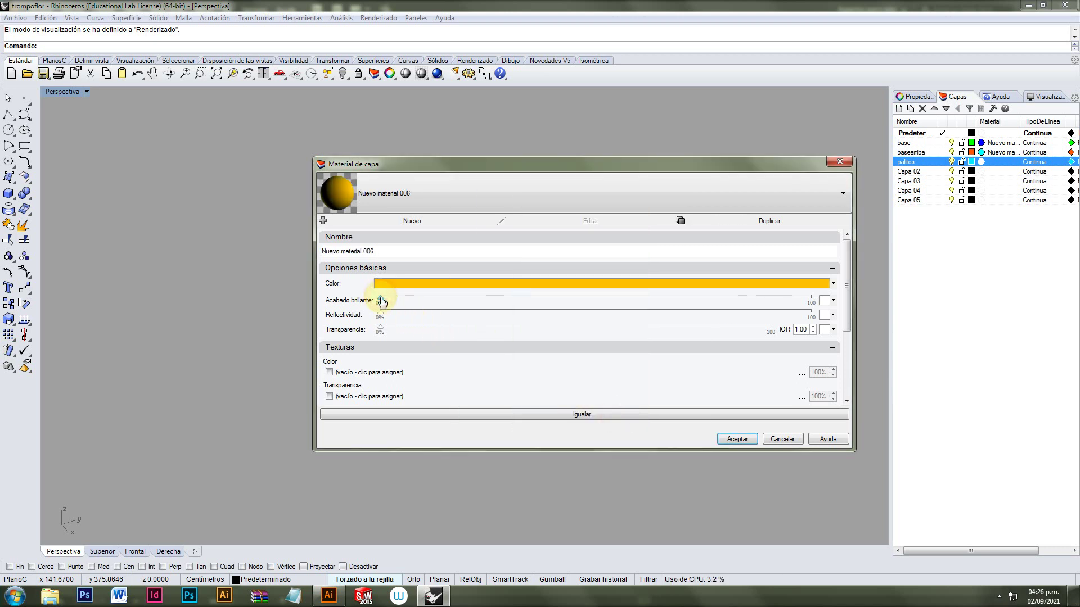
{"action": "left_click_drag", "start_coordinate": [382, 302], "coordinate": [520, 306]}
{"action": "left_click", "coordinate": [738, 439]}
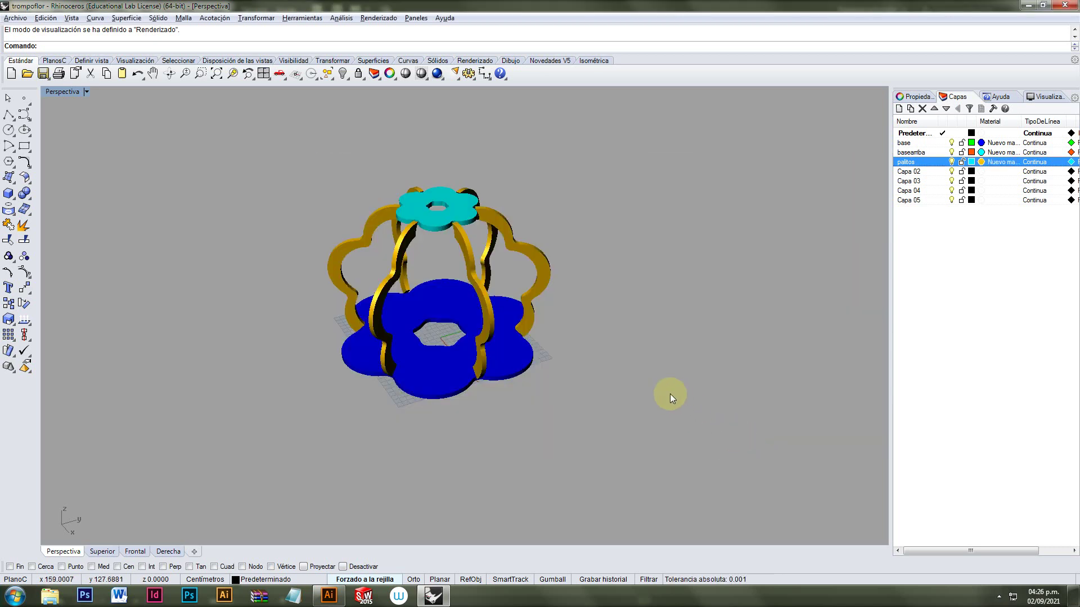
Step: Select three alternate wavy strips around the model and move them to the layer Capa 02
{"action": "right_click_drag", "start_coordinate": [669, 394], "coordinate": [312, 275]}
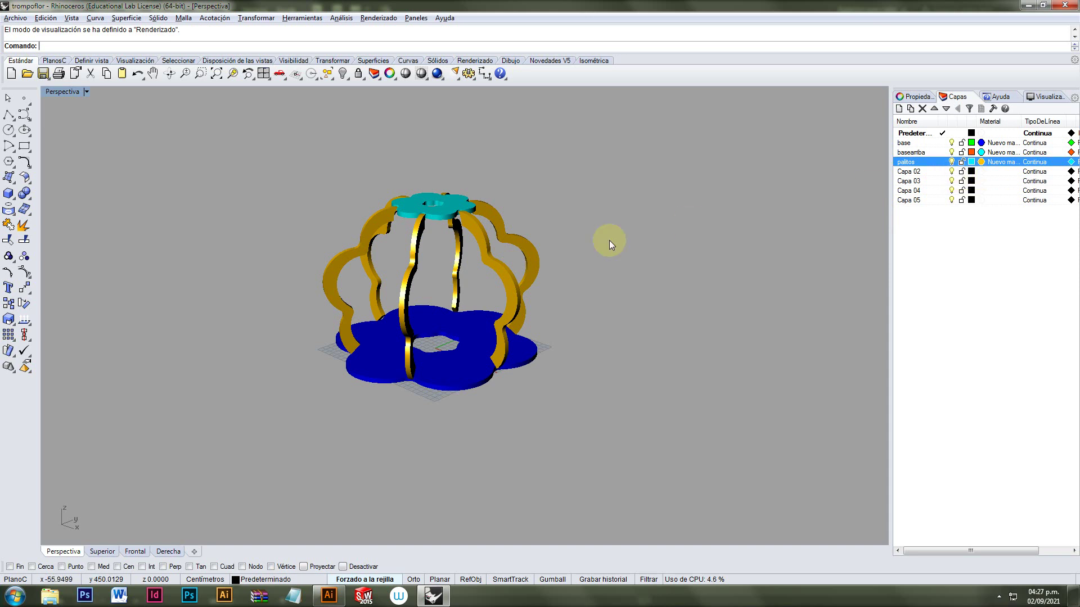
{"action": "right_click_drag", "start_coordinate": [511, 284], "coordinate": [503, 315]}
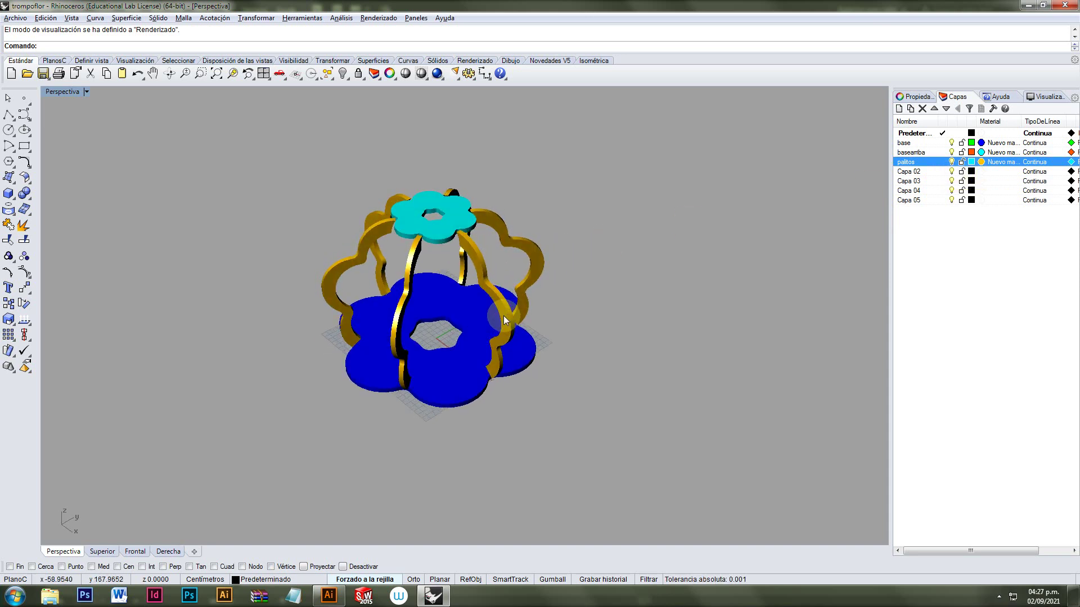
{"action": "left_click", "coordinate": [415, 251]}
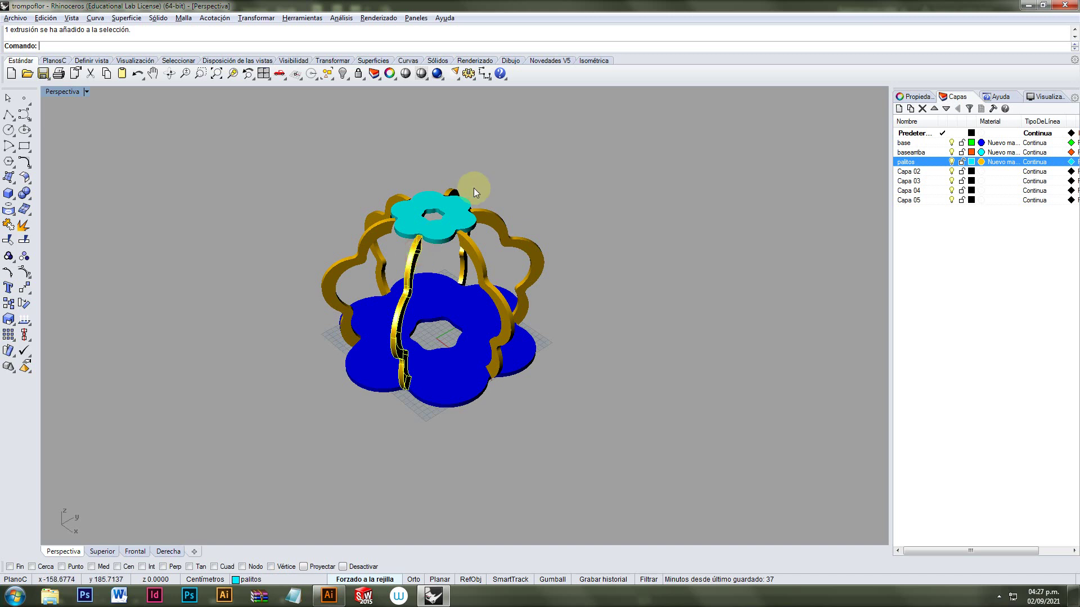
{"action": "left_click", "coordinate": [499, 228], "text": "shift"}
{"action": "left_click", "coordinate": [381, 215], "text": "shift"}
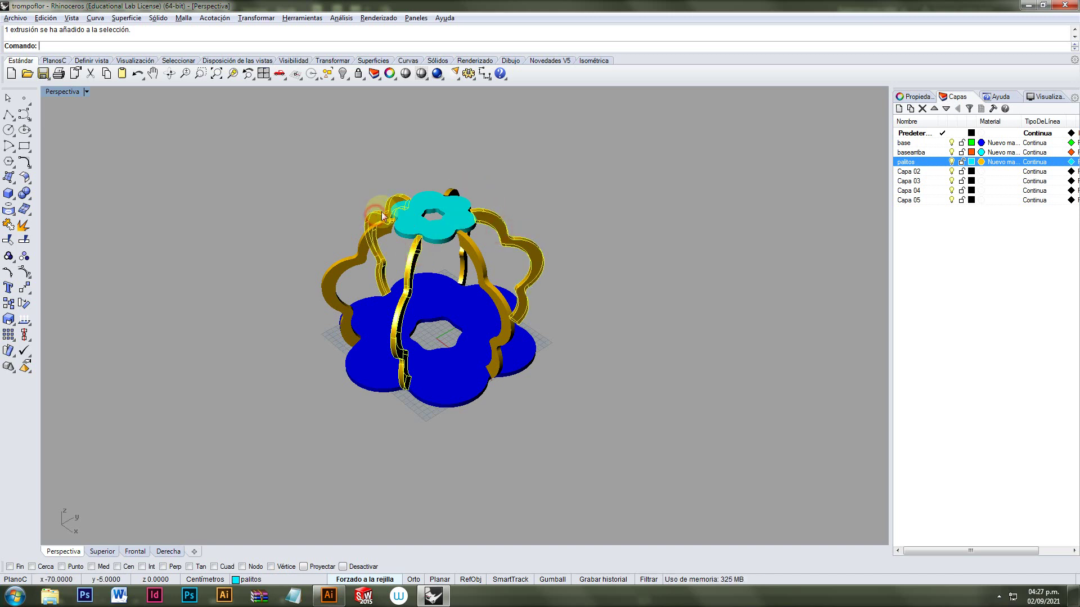
{"action": "right_click_drag", "start_coordinate": [558, 244], "coordinate": [543, 262]}
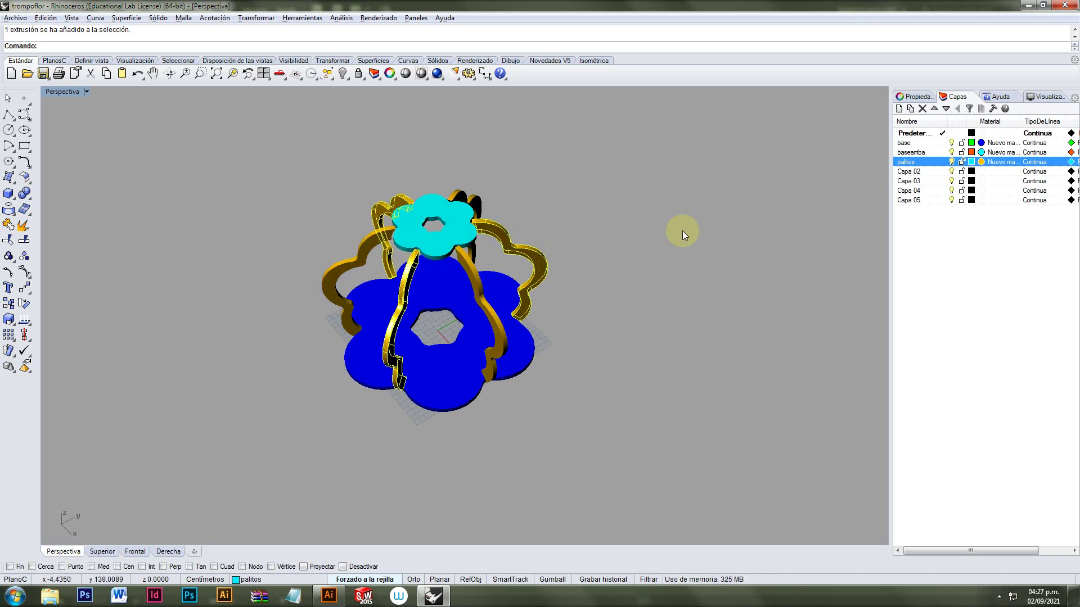
{"action": "right_click", "coordinate": [935, 172]}
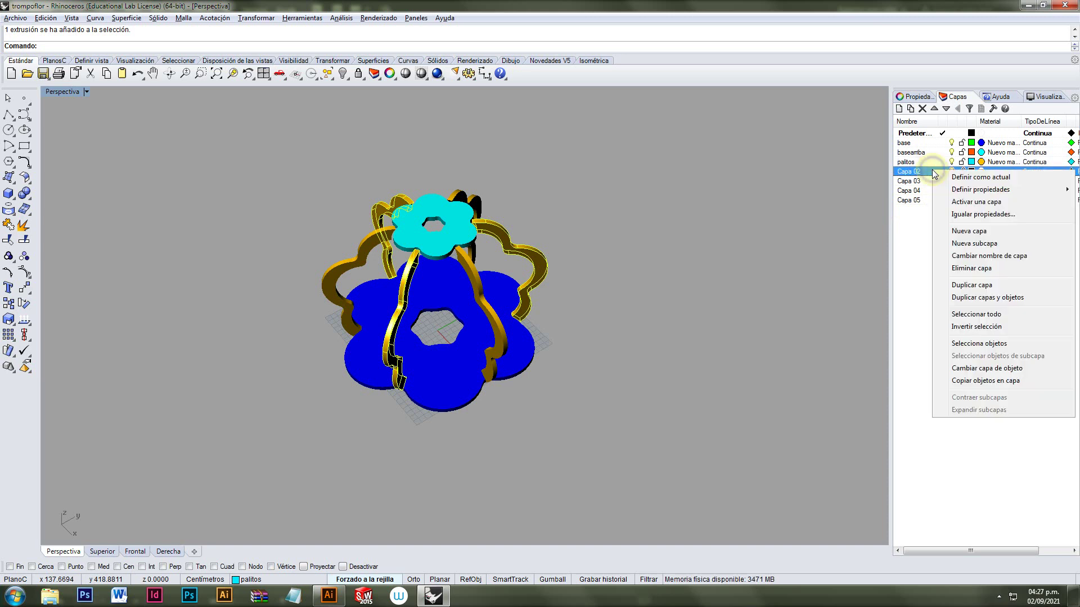
{"action": "left_click", "coordinate": [973, 369]}
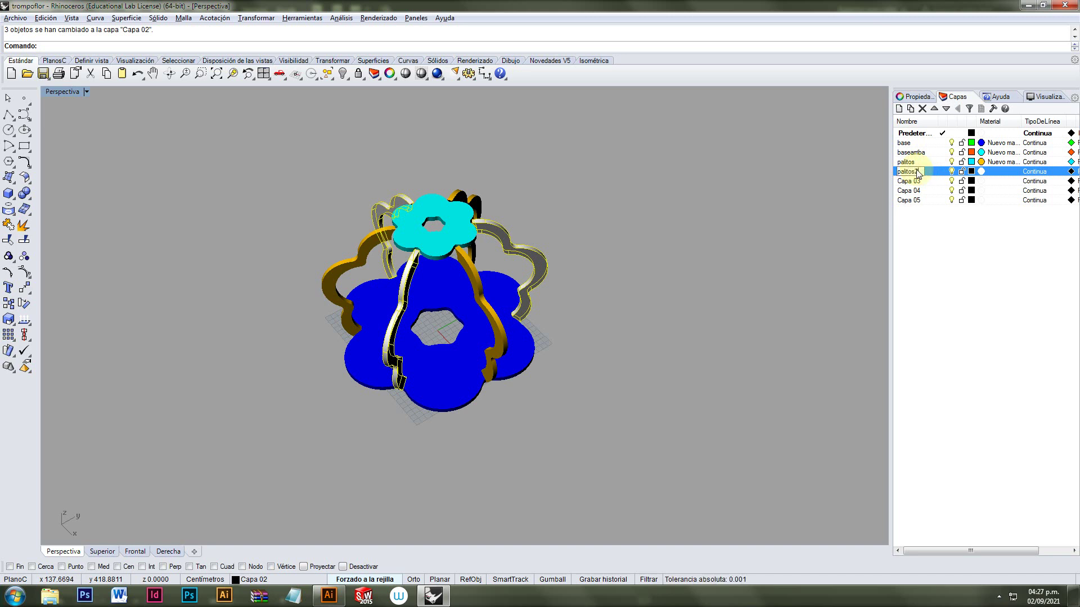
Step: Rename the layer Capa 02 as palitos2 and reassign the selected strips to it
{"action": "left_click", "coordinate": [933, 172]}
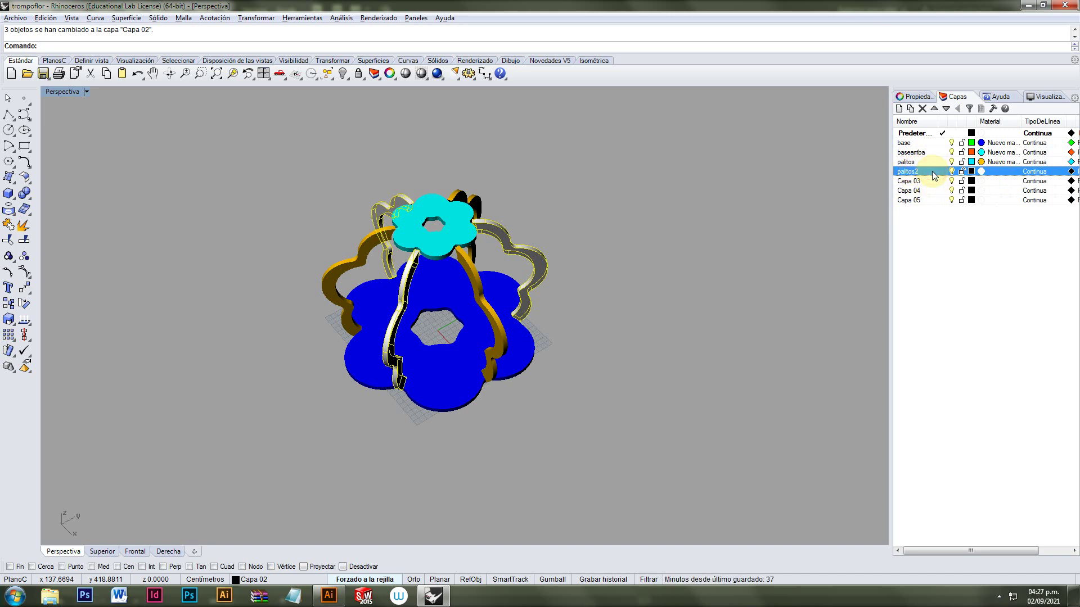
{"action": "right_click", "coordinate": [933, 175]}
{"action": "left_click", "coordinate": [983, 374]}
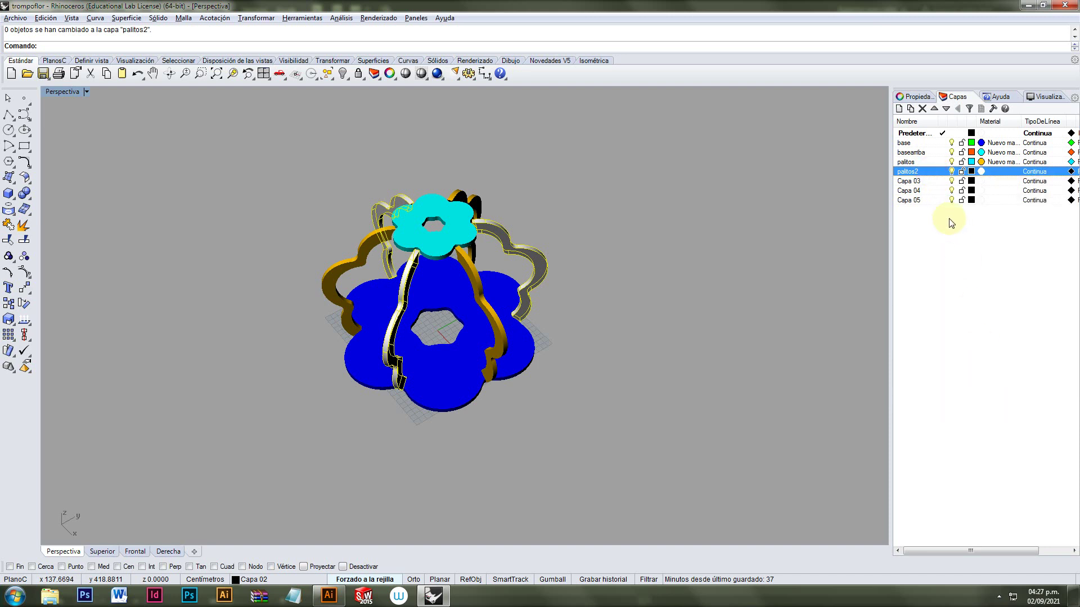
Step: Set the palitos2 layer's display colour to bright green (R 68, G 255, B 0)
{"action": "left_click", "coordinate": [971, 171]}
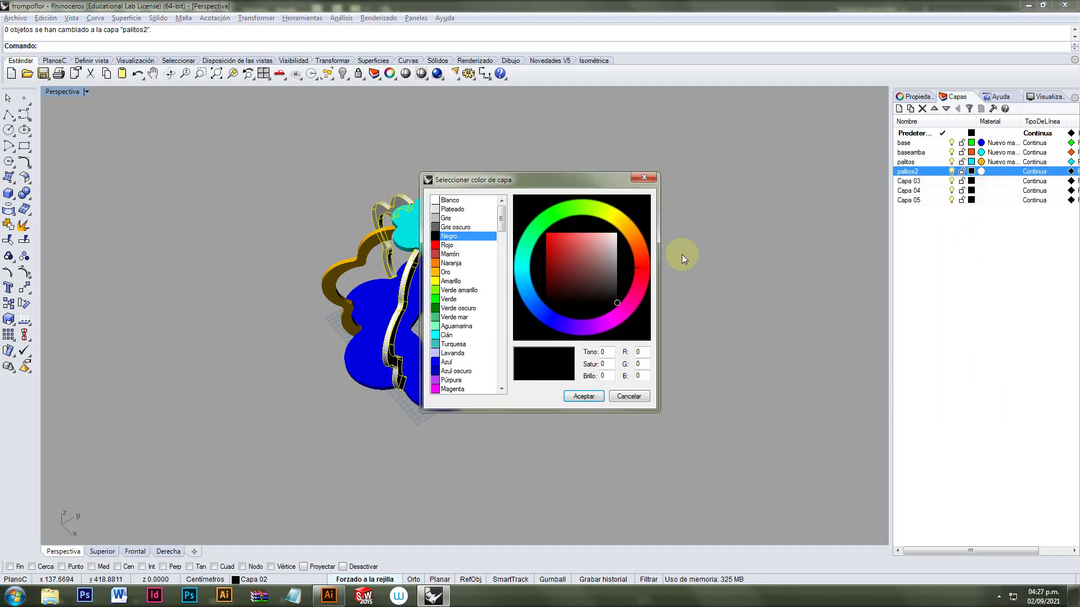
{"action": "left_click", "coordinate": [633, 248]}
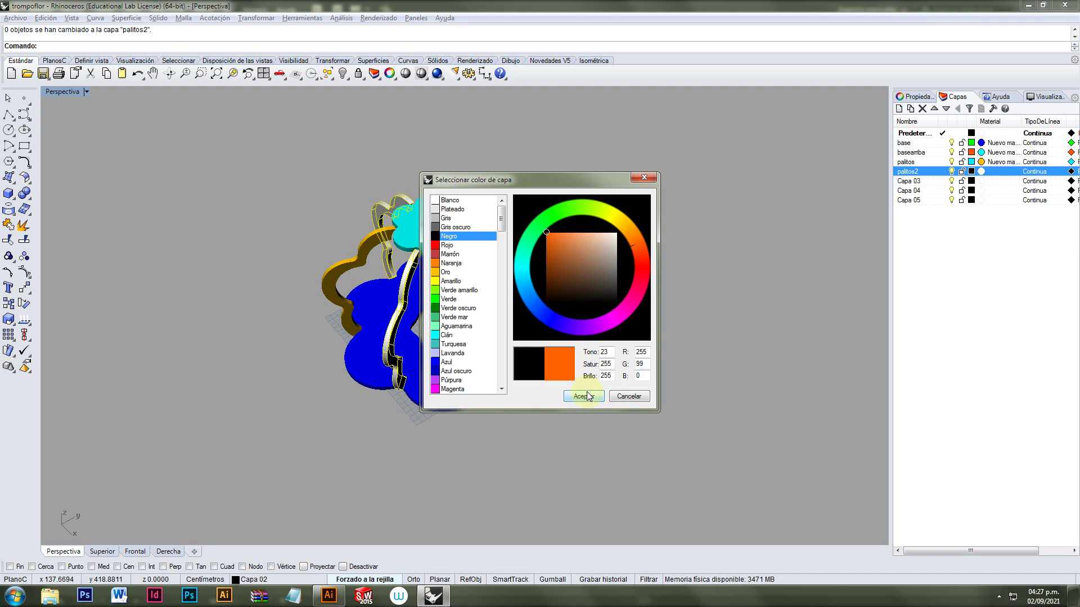
{"action": "left_click", "coordinate": [571, 211]}
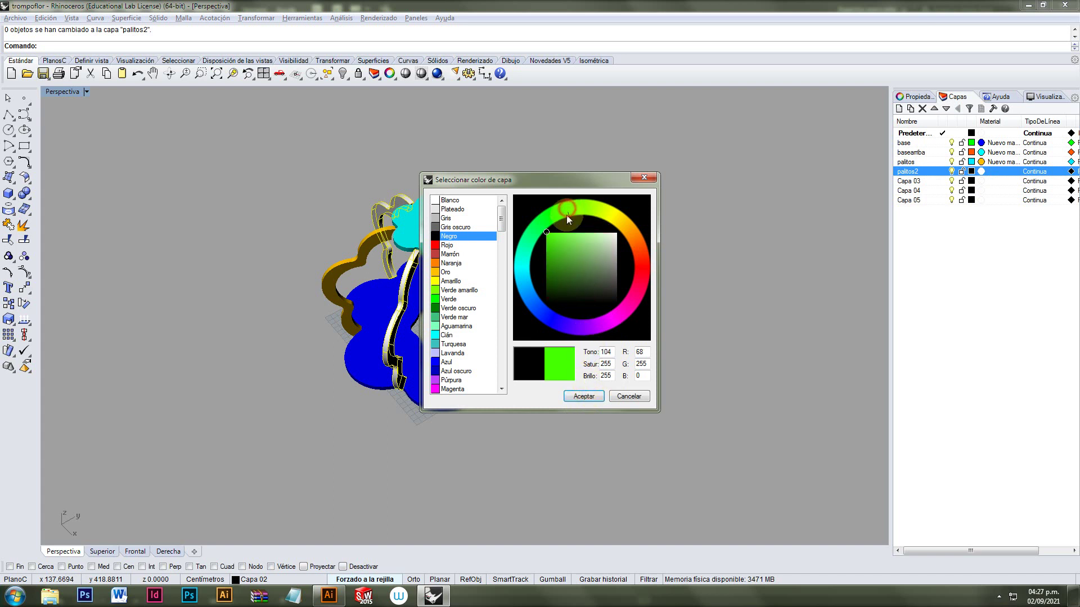
{"action": "left_click", "coordinate": [583, 396]}
Step: Assign the palitos2 layer a red (Rojo) material with a glossy finish of 44%
{"action": "left_click", "coordinate": [981, 171]}
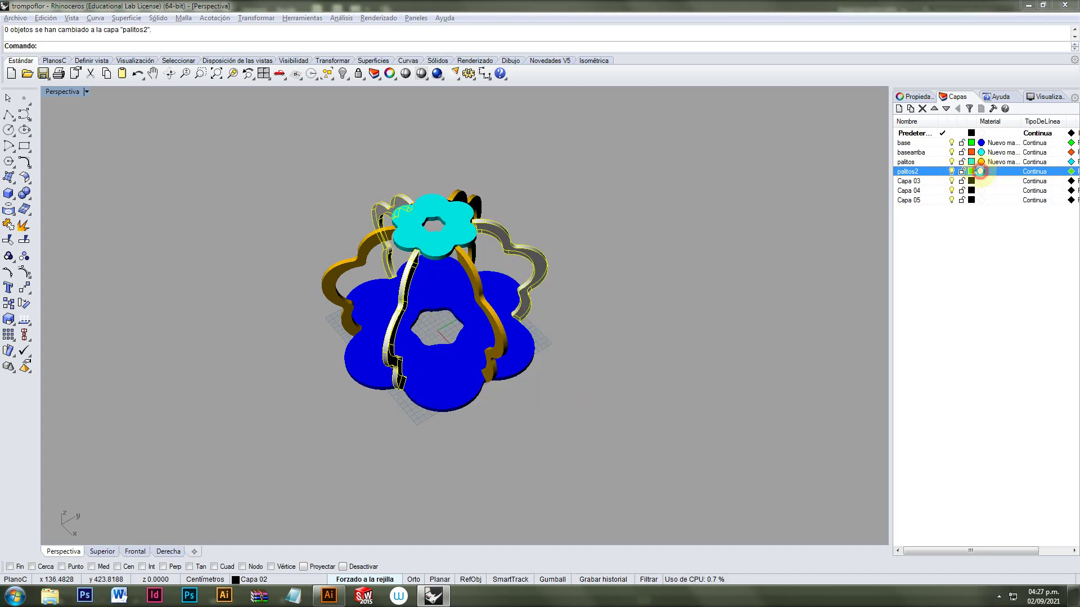
{"action": "left_click", "coordinate": [601, 285]}
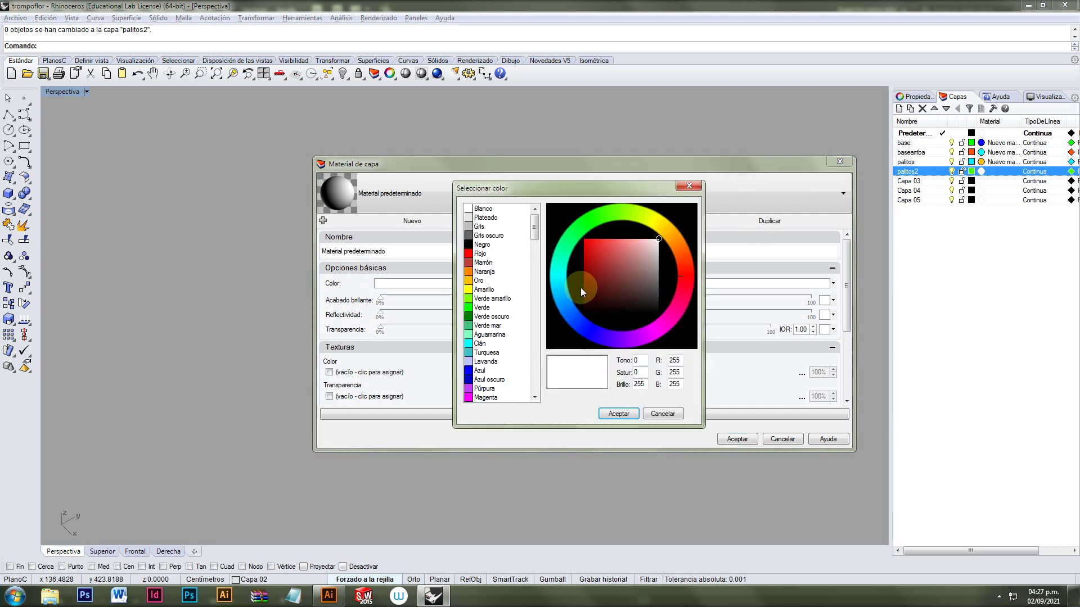
{"action": "left_click", "coordinate": [472, 254]}
{"action": "left_click", "coordinate": [619, 413]}
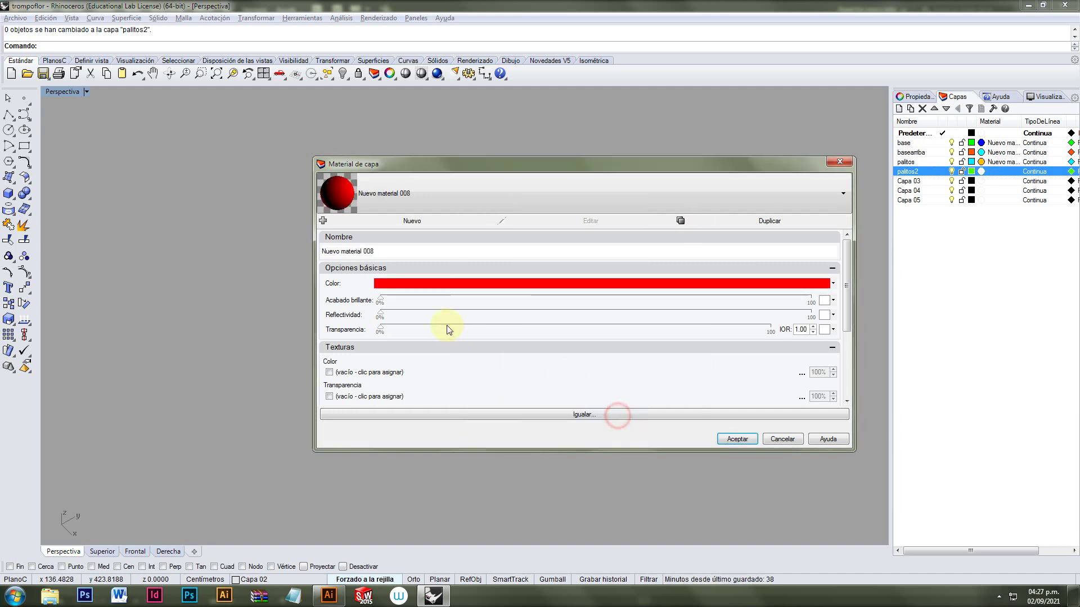
{"action": "left_click_drag", "start_coordinate": [381, 300], "coordinate": [572, 300]}
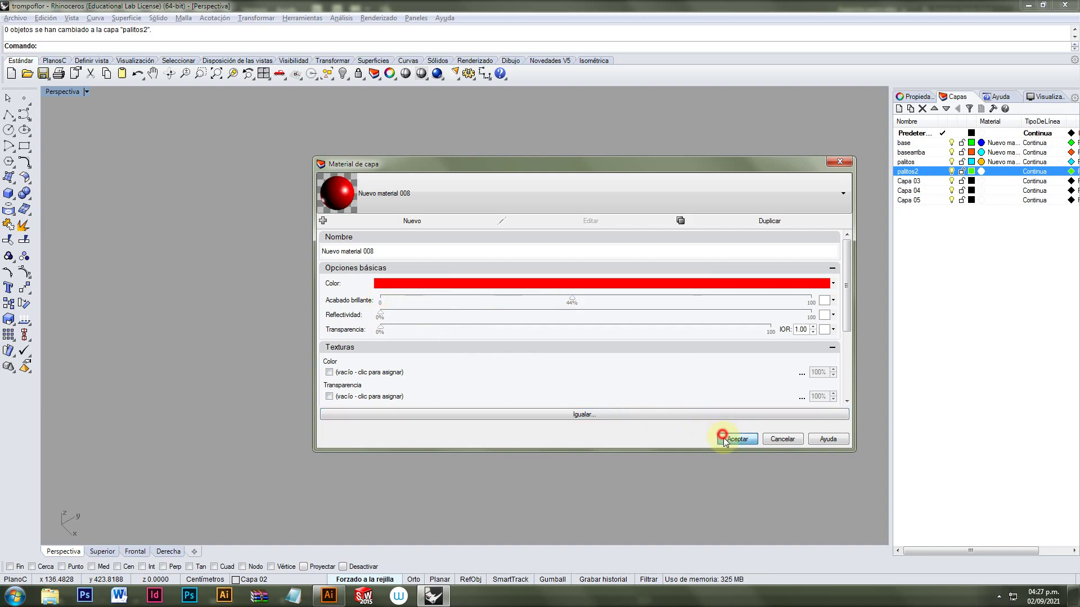
{"action": "left_click", "coordinate": [724, 439]}
{"action": "right_click_drag", "start_coordinate": [632, 352], "coordinate": [483, 356]}
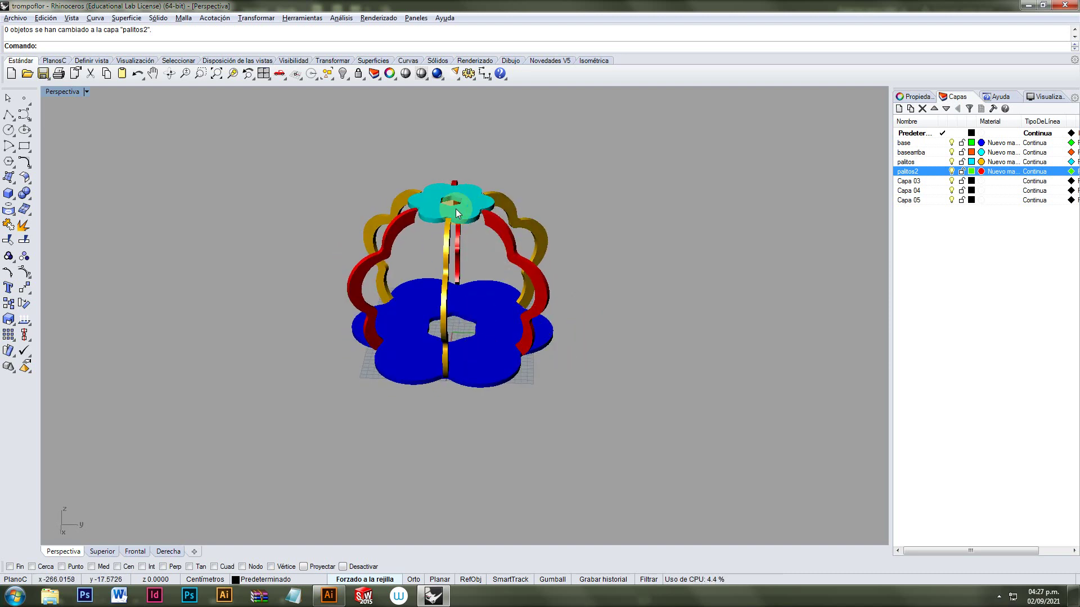